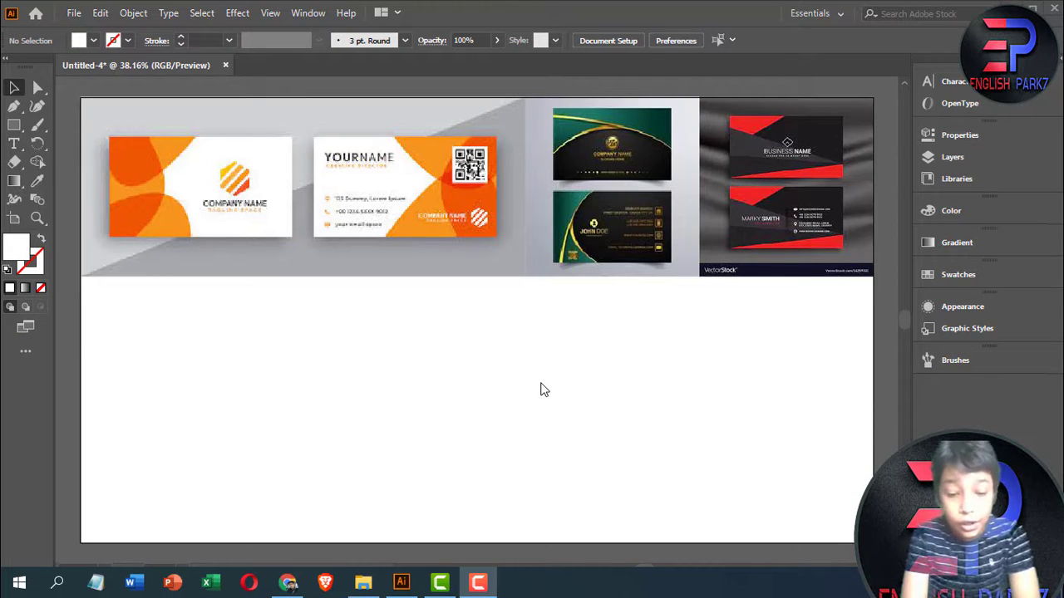
# Review the business card image search results in the browser for design references, then switch back to Illustrator
pyautogui.click(288, 582)
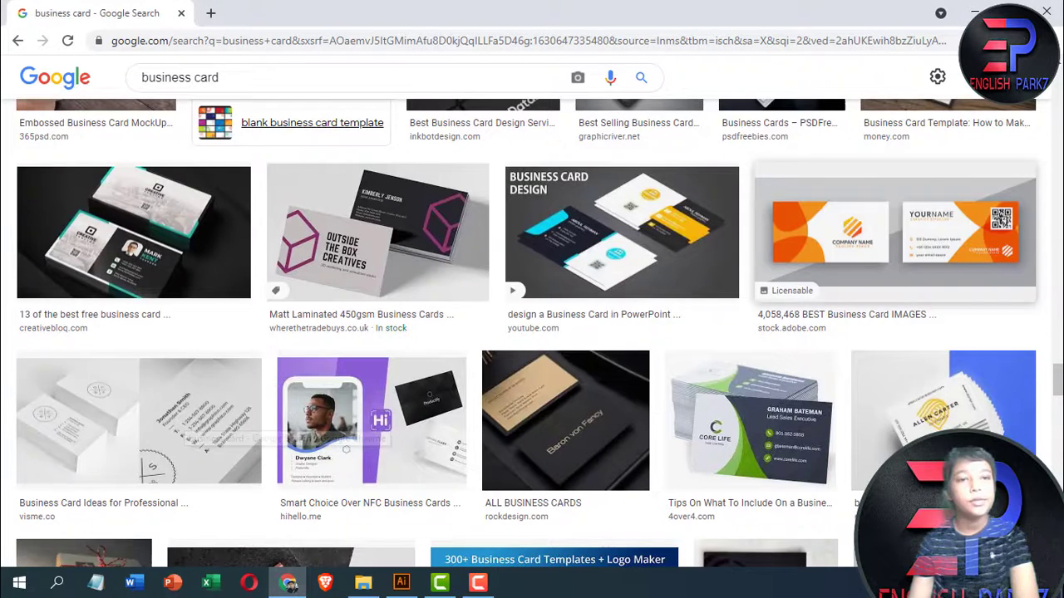
pyautogui.click(12, 41)
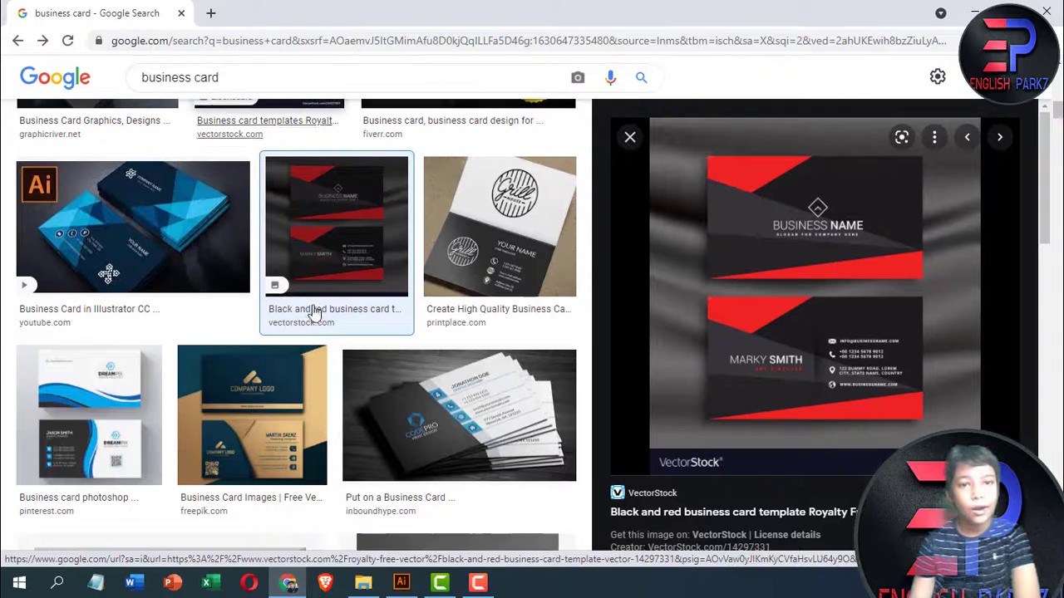
pyautogui.scroll(4, 408, 368)
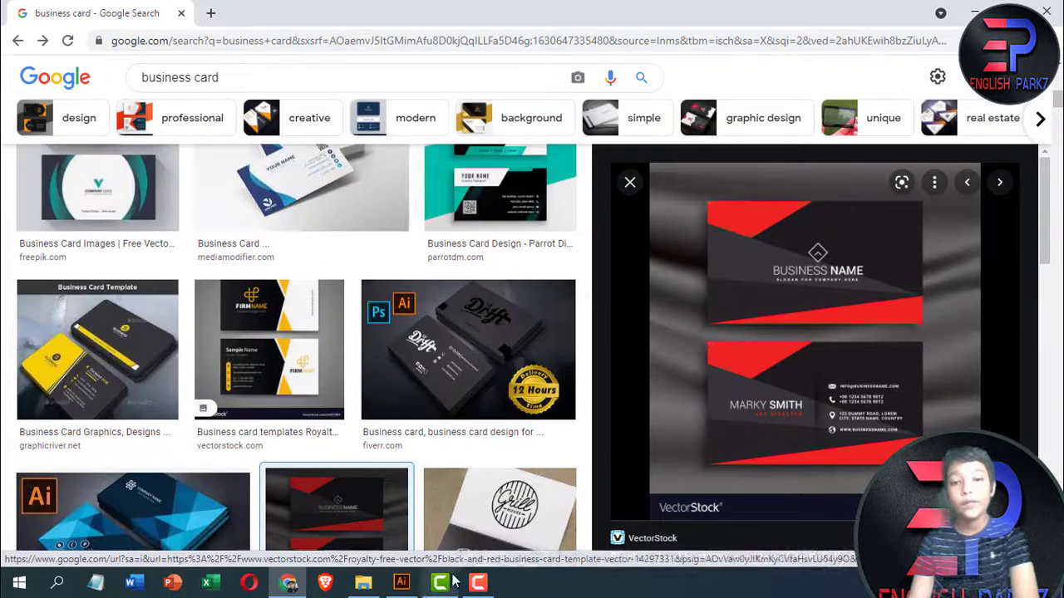
pyautogui.click(401, 581)
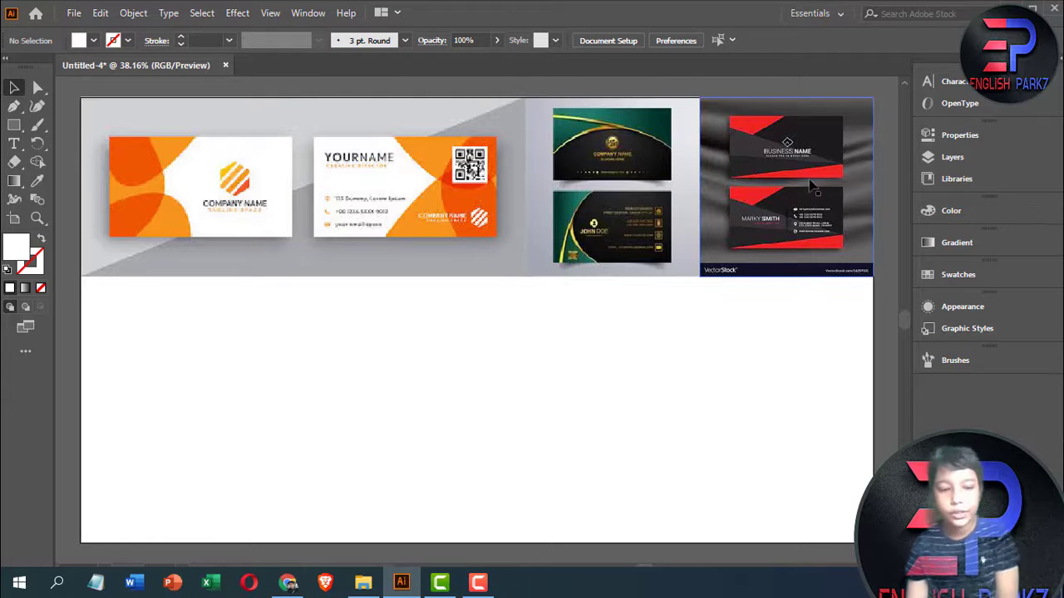
# Trace the outer edge of the upper red-and-black business card with the Pen tool as a closed four-corner path
pyautogui.scroll(5, 794, 181)
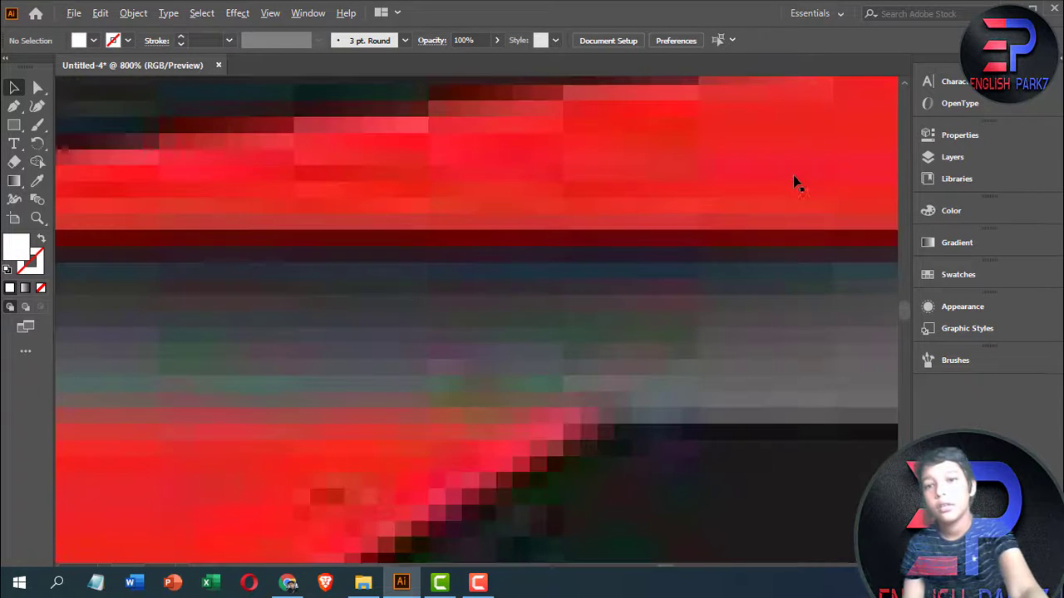
pyautogui.scroll(-4, 796, 183)
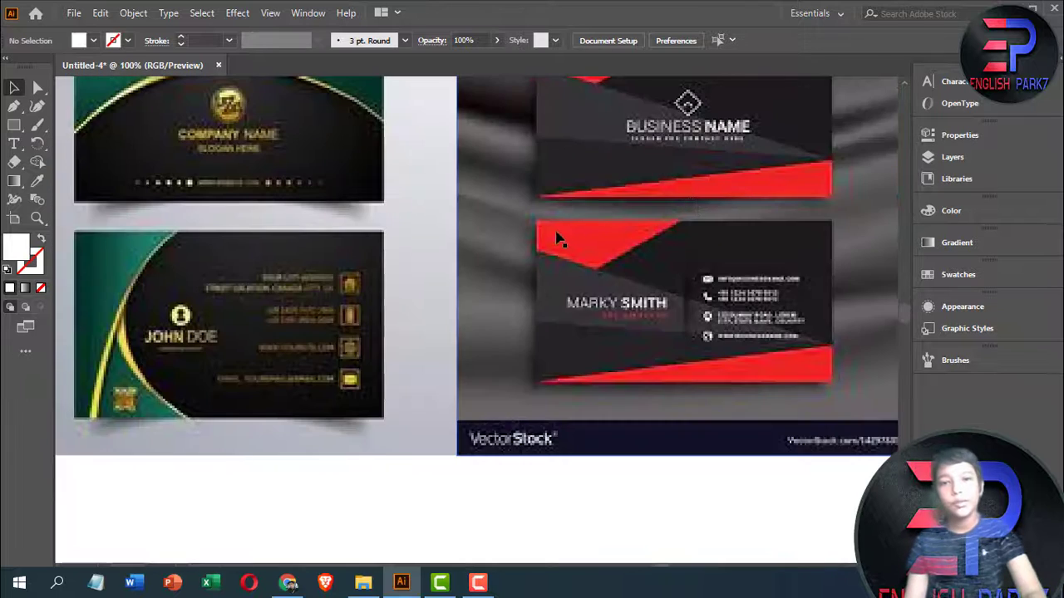
pyautogui.scroll(4, 487, 186)
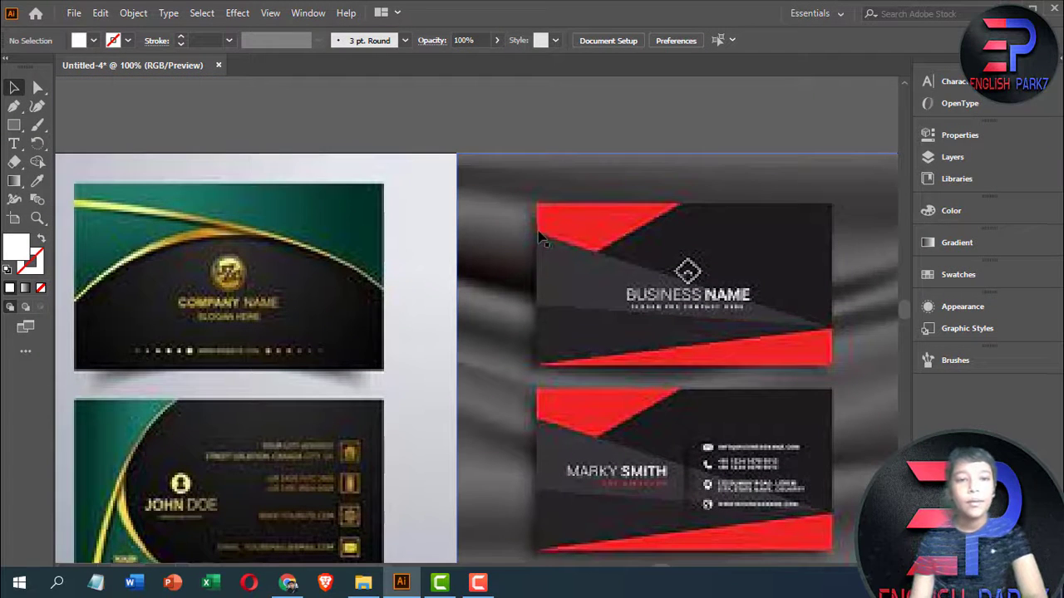
pyautogui.click(14, 107)
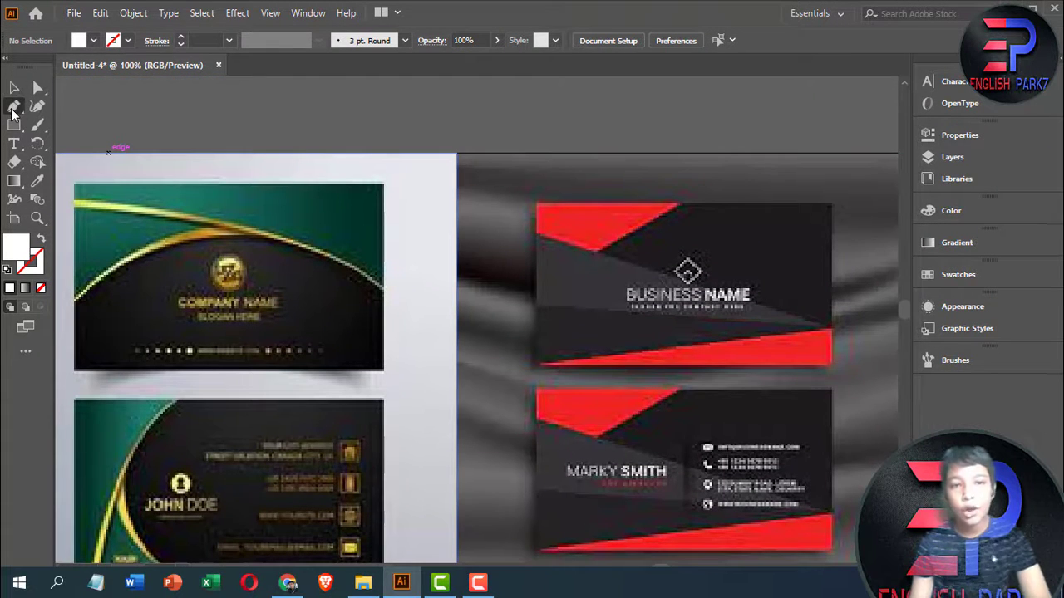
pyautogui.click(535, 205)
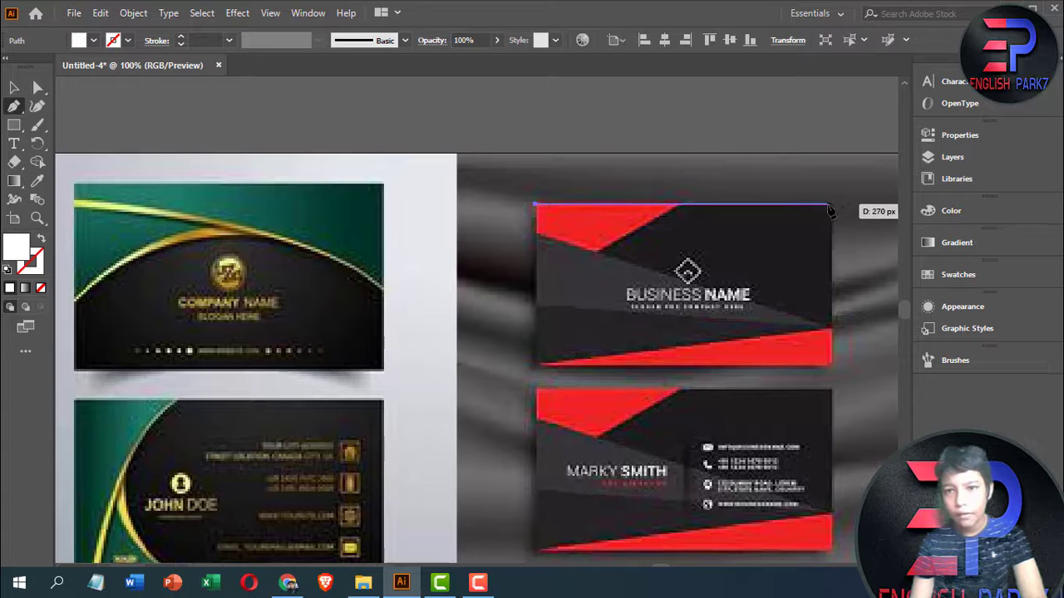
pyautogui.click(831, 205)
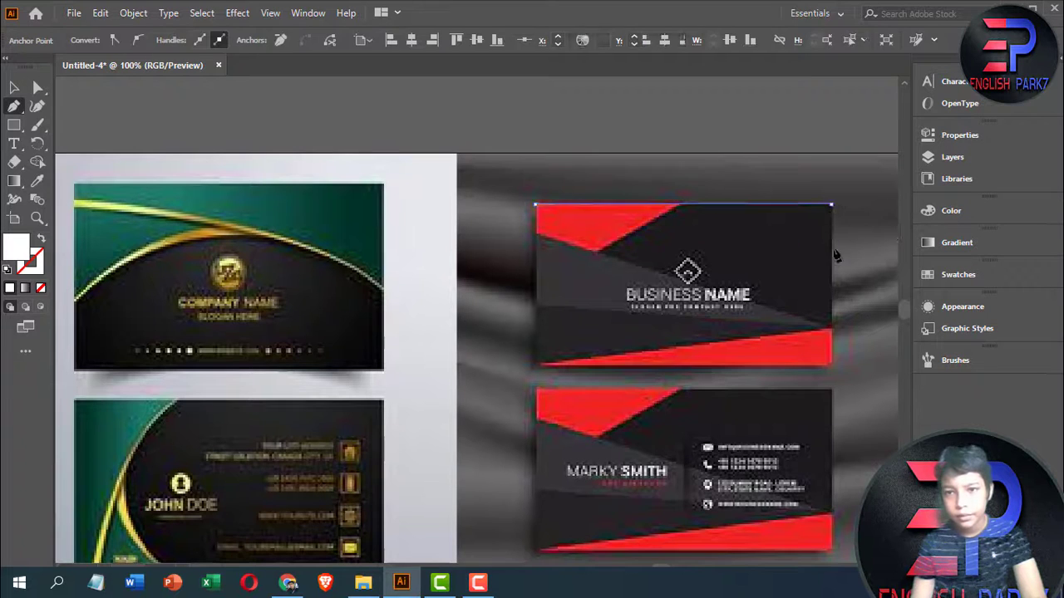
pyautogui.click(832, 363)
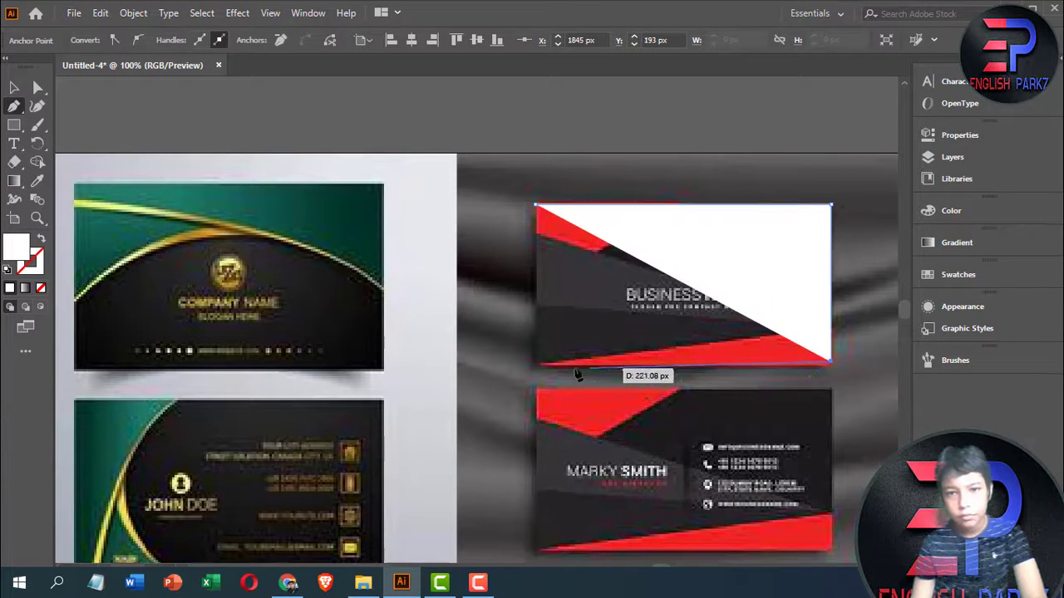
pyautogui.click(536, 364)
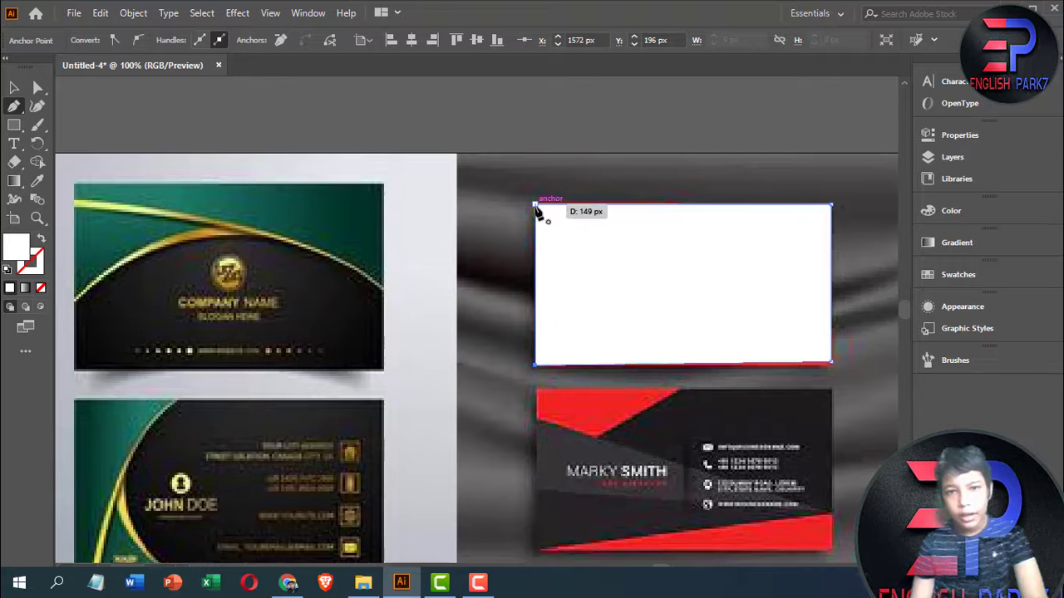
pyautogui.click(537, 206)
# Remove the traced outline's fill, give it a black stroke, and deselect it
pyautogui.click(41, 288)
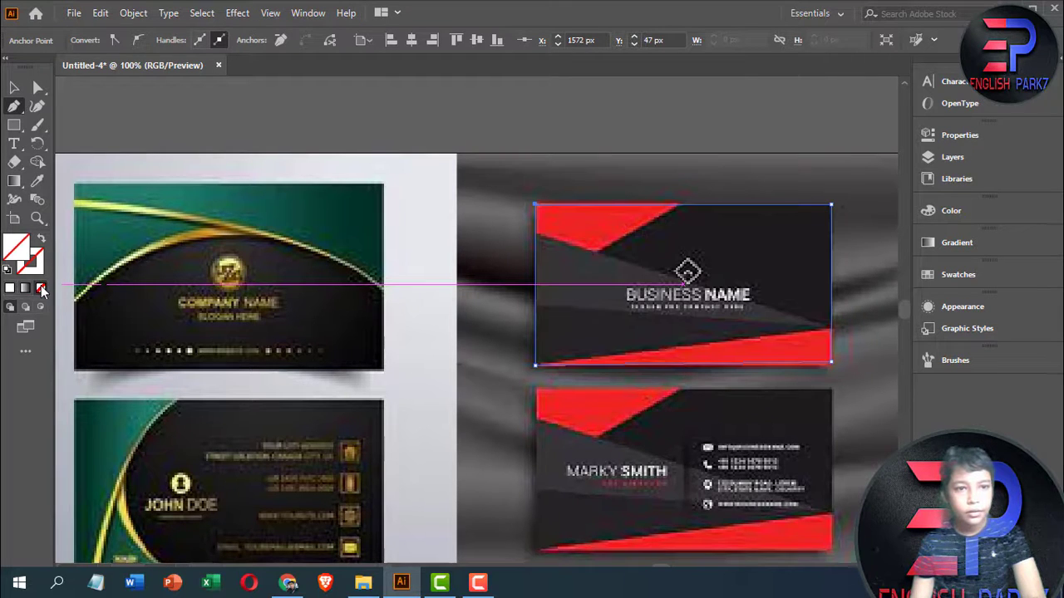
pyautogui.click(39, 275)
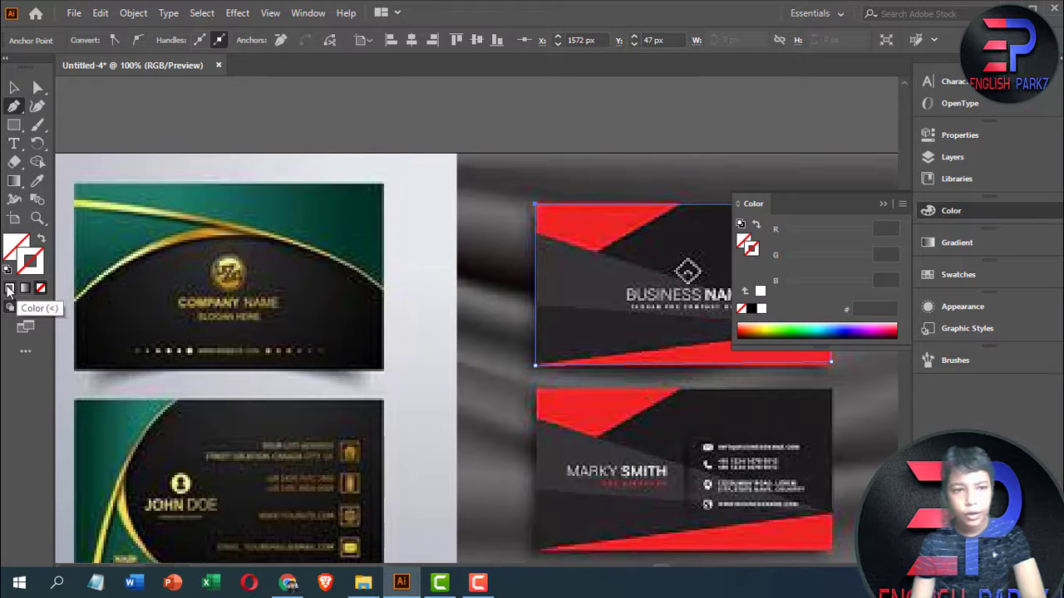
pyautogui.click(10, 287)
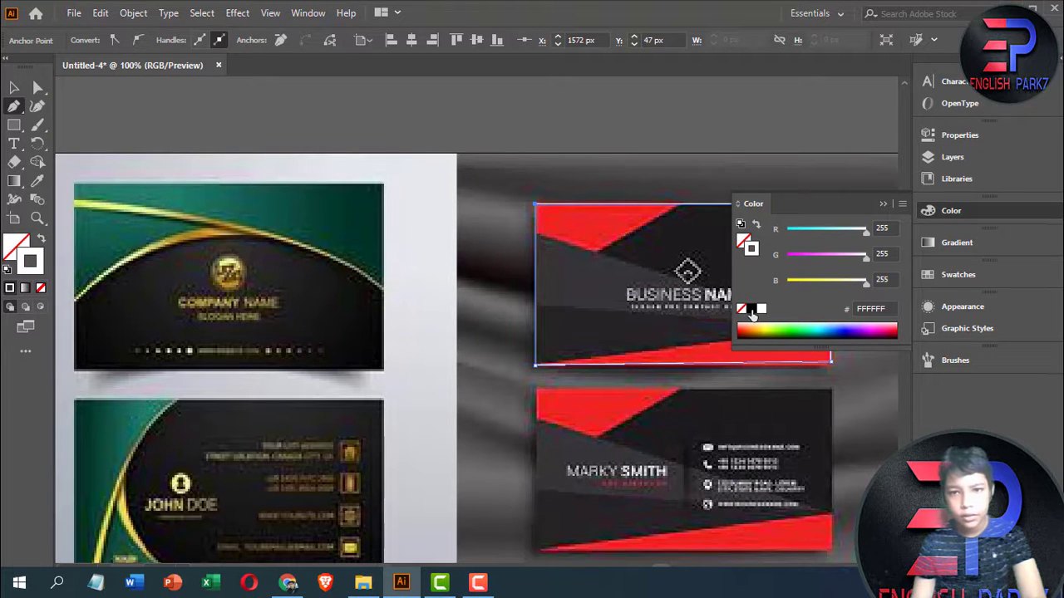
pyautogui.click(750, 310)
pyautogui.click(14, 88)
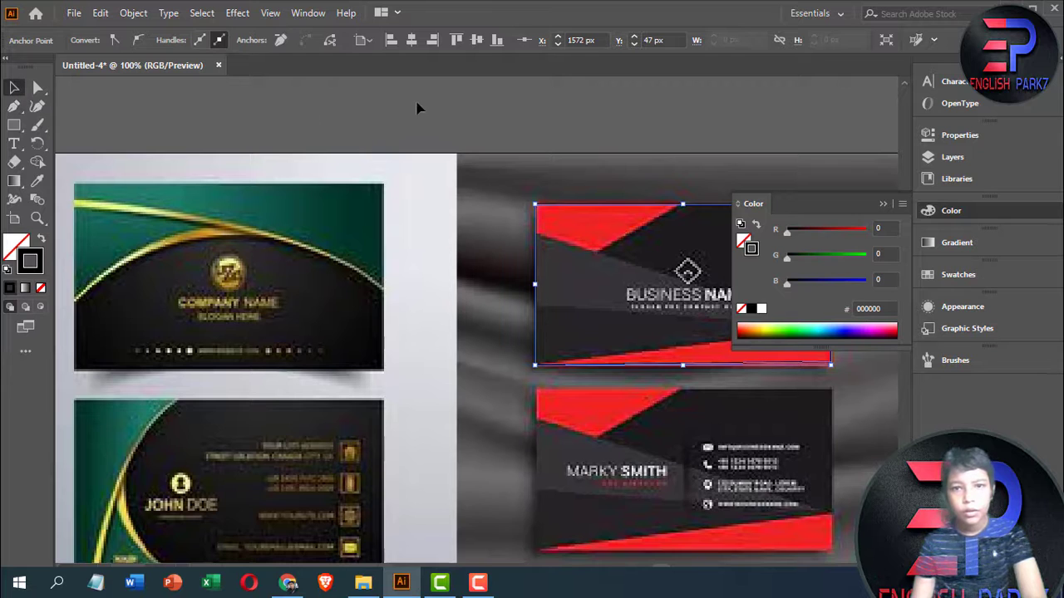
pyautogui.click(398, 102)
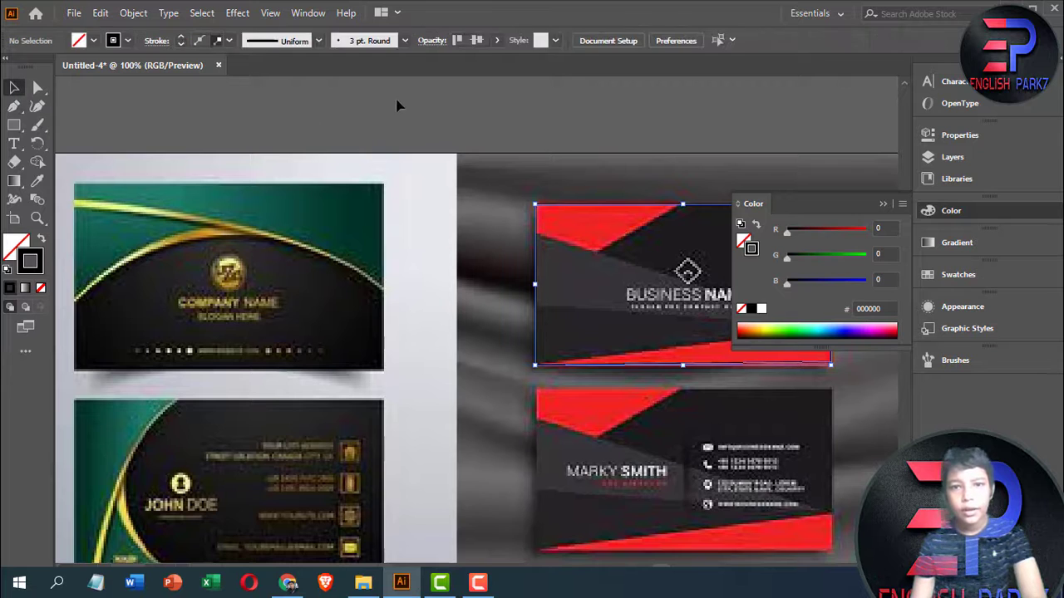
pyautogui.click(882, 203)
# Move the traced card outline off the reference image onto the blank area of the artboard below
pyautogui.scroll(-2, 499, 166)
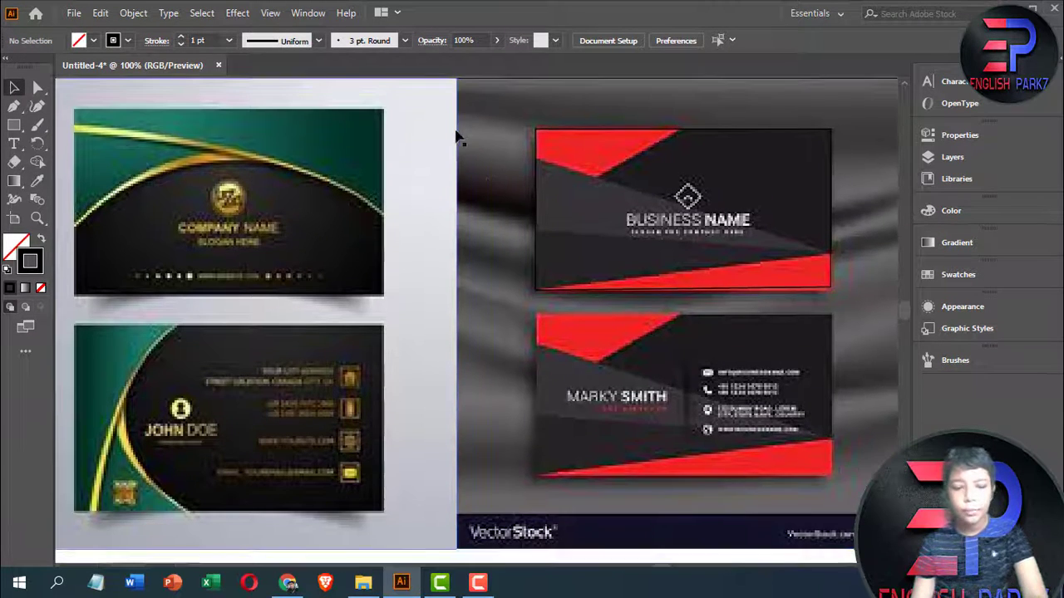
pyautogui.scroll(-3, 491, 190)
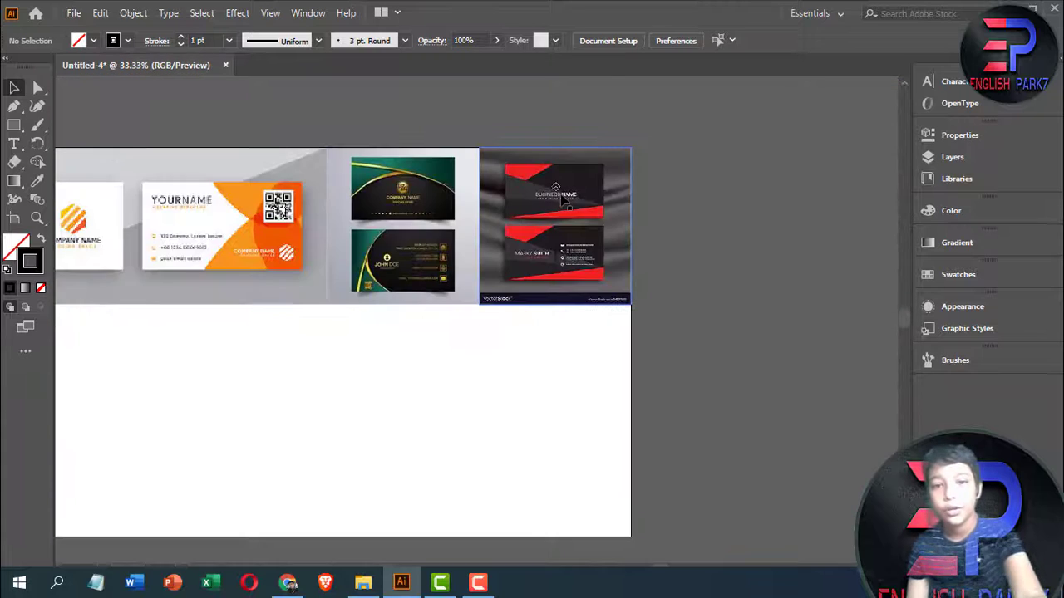
pyautogui.click(502, 219)
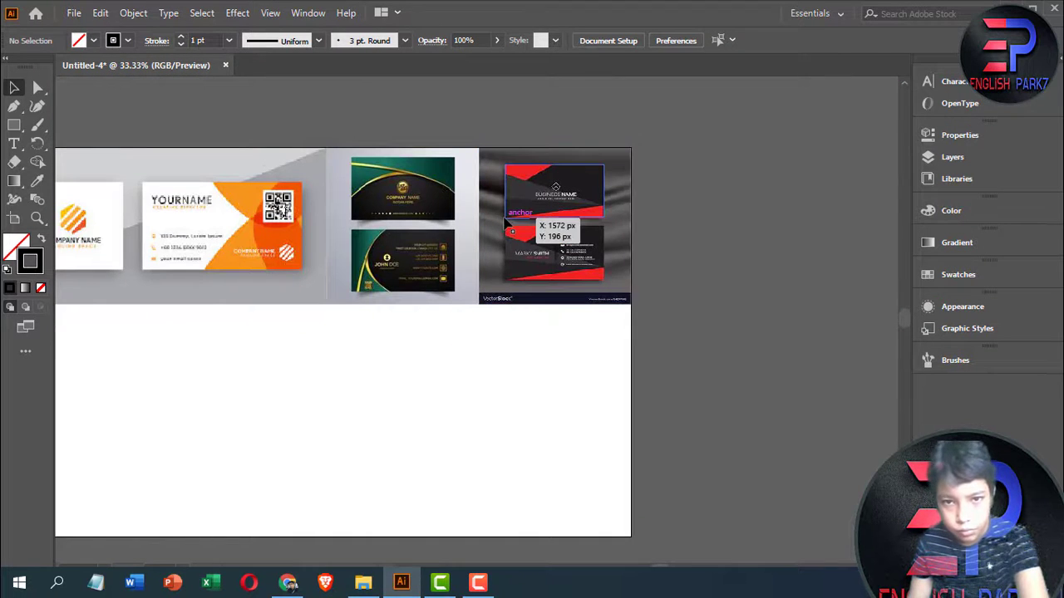
pyautogui.moveTo(502, 219); pyautogui.dragTo(364, 335)
pyautogui.hotkey('ctrl', 'z')
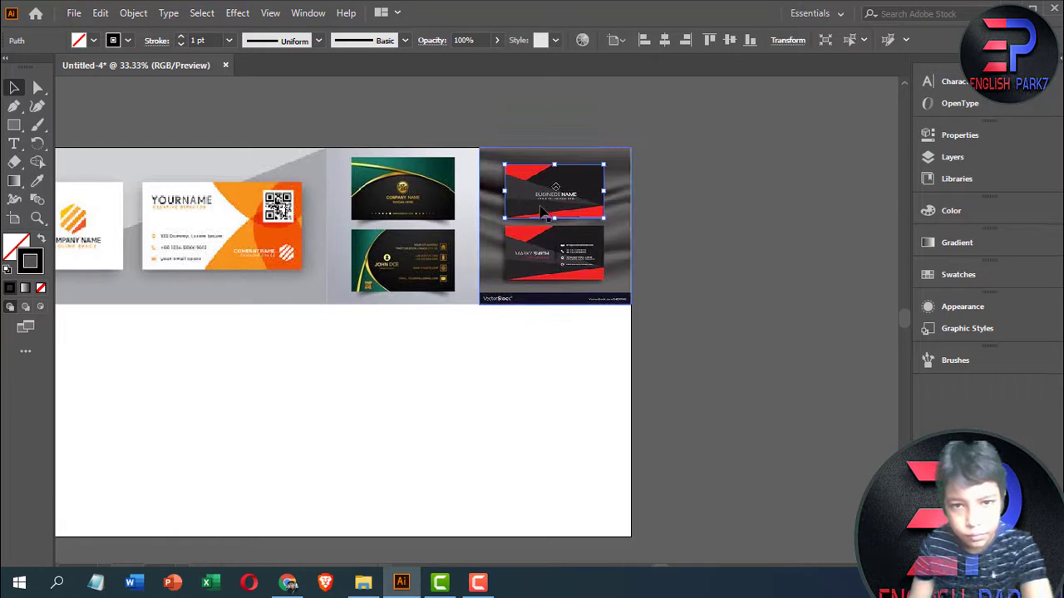
pyautogui.moveTo(553, 208); pyautogui.dragTo(540, 379)
pyautogui.moveTo(531, 218); pyautogui.dragTo(310, 418)
pyautogui.moveTo(505, 381); pyautogui.dragTo(518, 202)
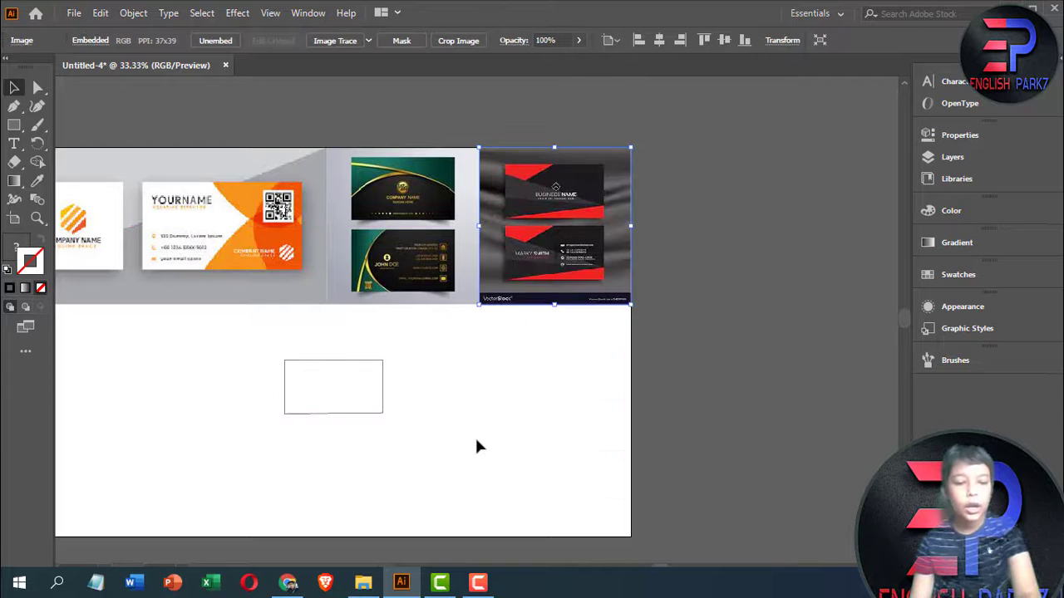
# Enlarge the card outline from its lower-left corner and widen it on both sides into a landscape card shape
pyautogui.hscroll(-5, 478, 445)
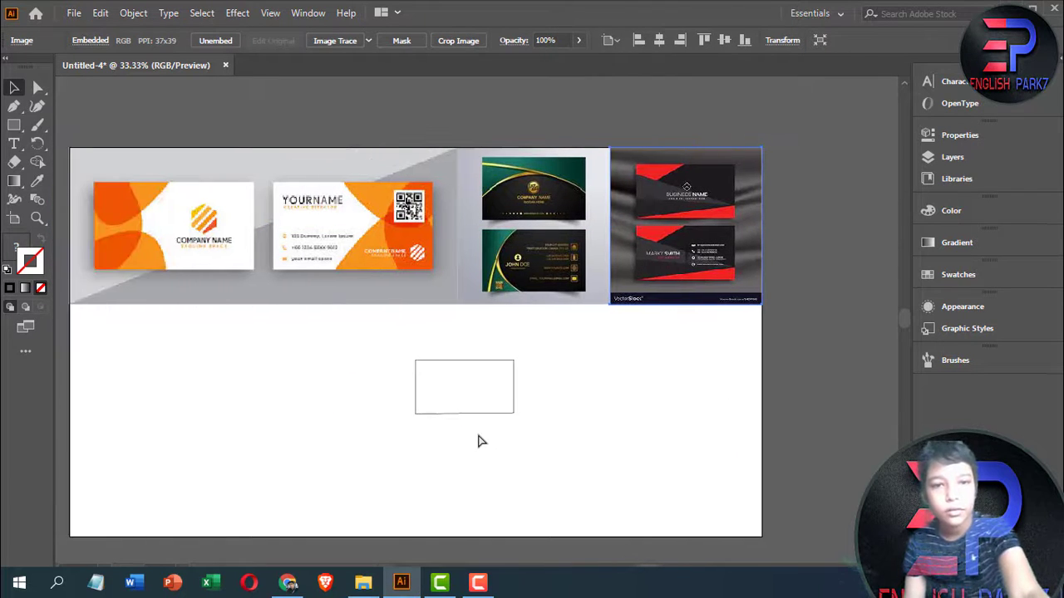
pyautogui.scroll(1, 478, 434)
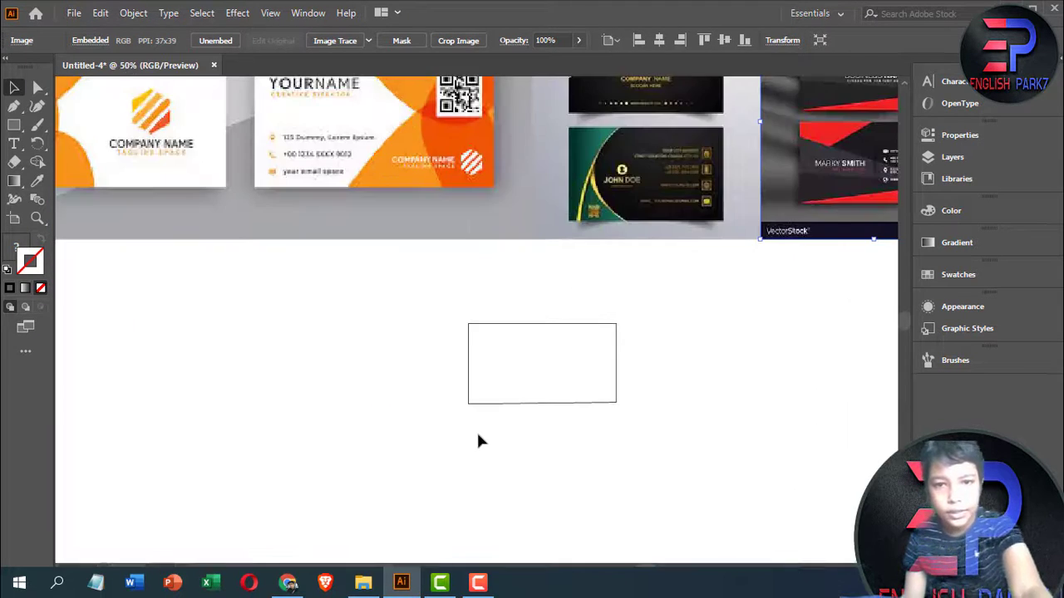
pyautogui.scroll(-1, 478, 433)
pyautogui.scroll(-1, 477, 434)
pyautogui.click(471, 401)
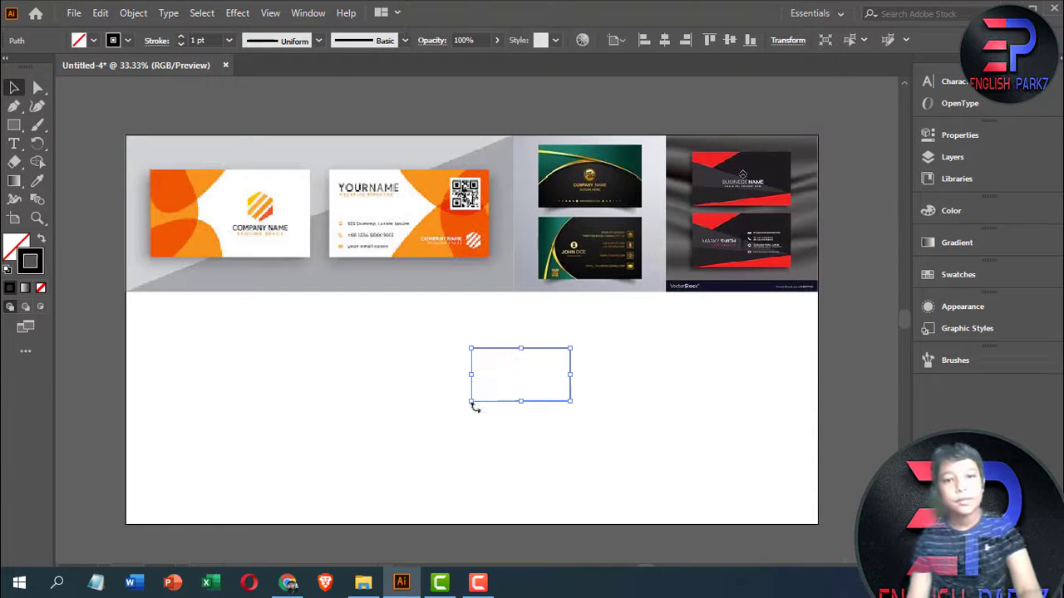
pyautogui.moveTo(469, 402); pyautogui.dragTo(391, 480)
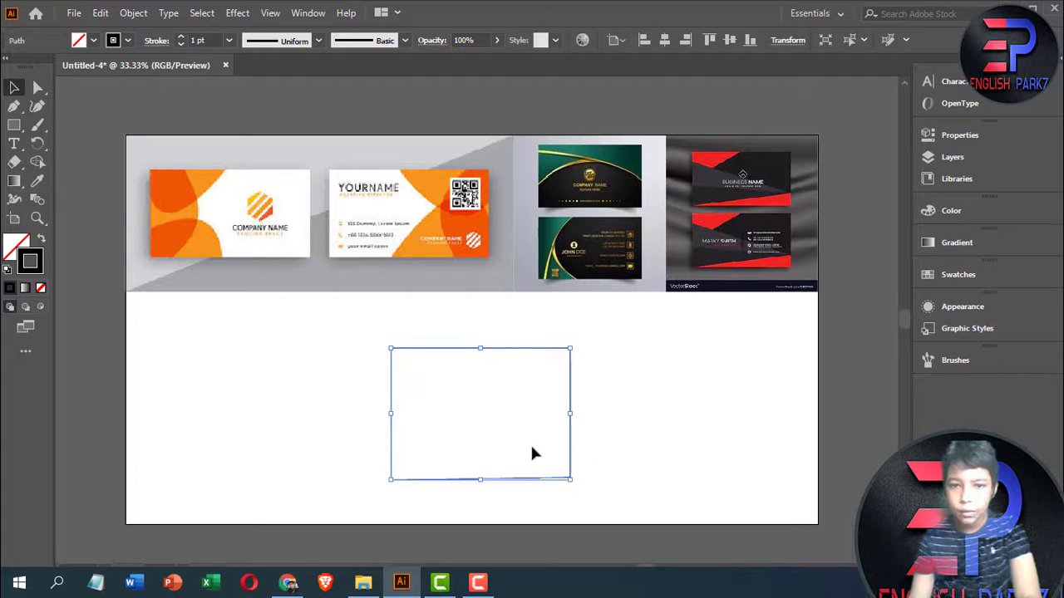
pyautogui.moveTo(570, 413); pyautogui.dragTo(606, 413)
pyautogui.moveTo(390, 413); pyautogui.dragTo(357, 413)
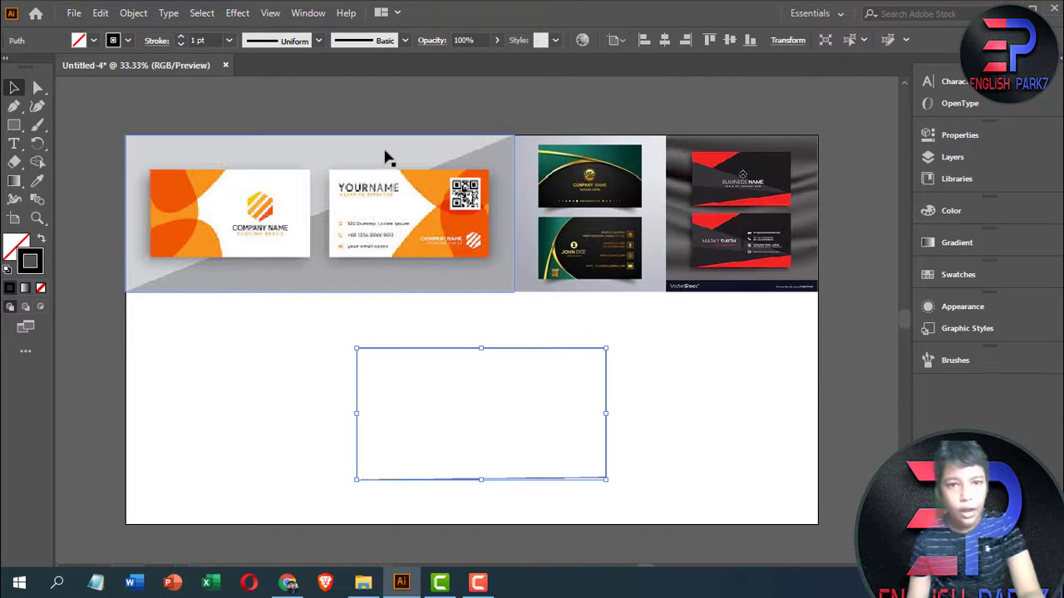
# Add an anchor point on the card outline's right edge, removing the extra one placed at the top edge's midpoint
pyautogui.click(15, 107)
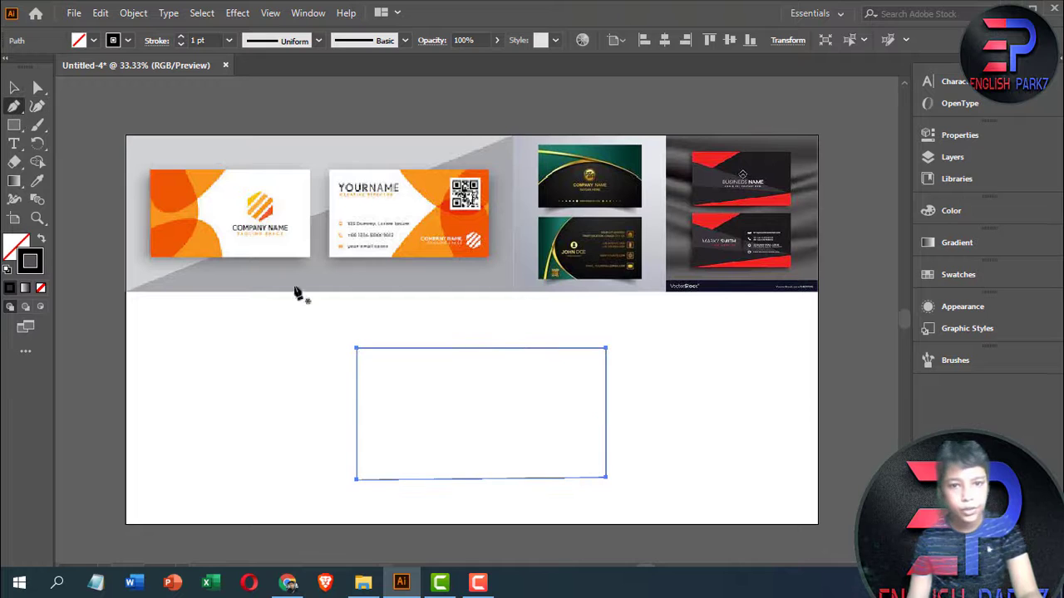
pyautogui.click(480, 350)
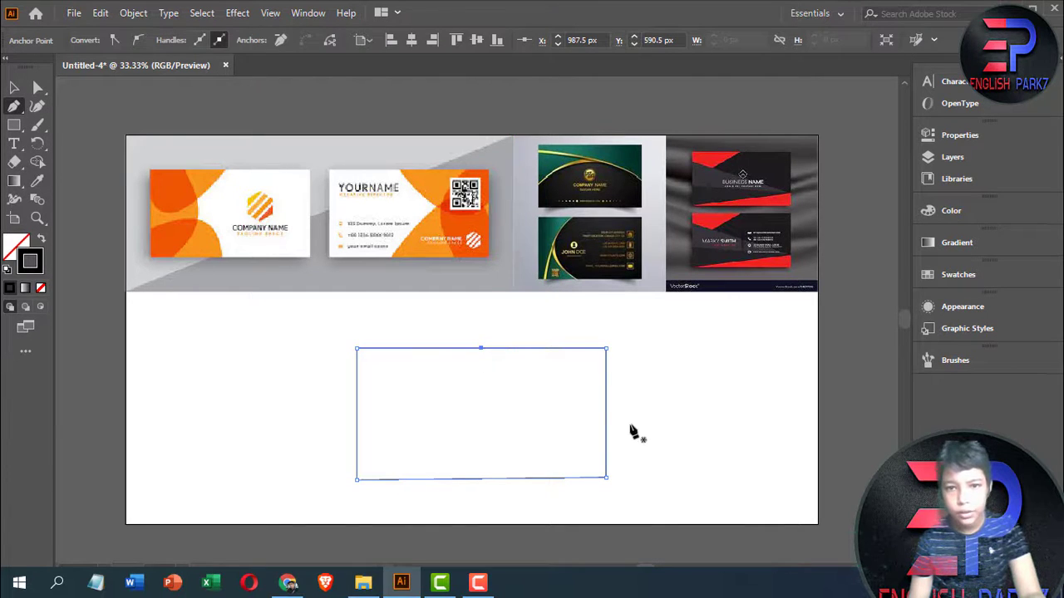
pyautogui.click(606, 393)
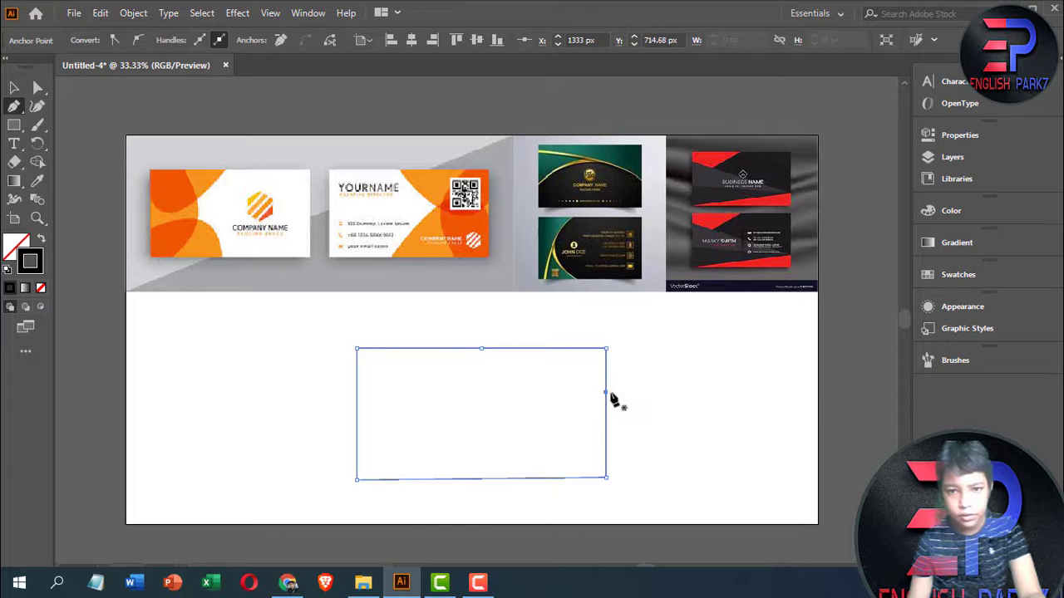
pyautogui.click(482, 349)
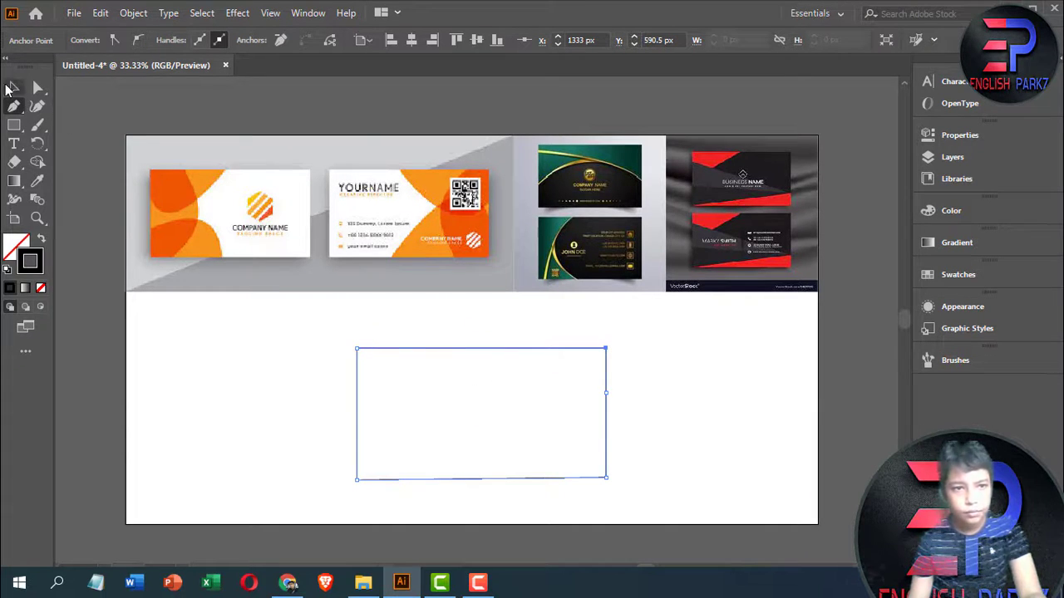
pyautogui.click(12, 90)
pyautogui.click(66, 107)
# Draw a curved Pen path from the top edge's midpoint to the right edge, bulging into the card, and break its outgoing handle
pyautogui.click(14, 111)
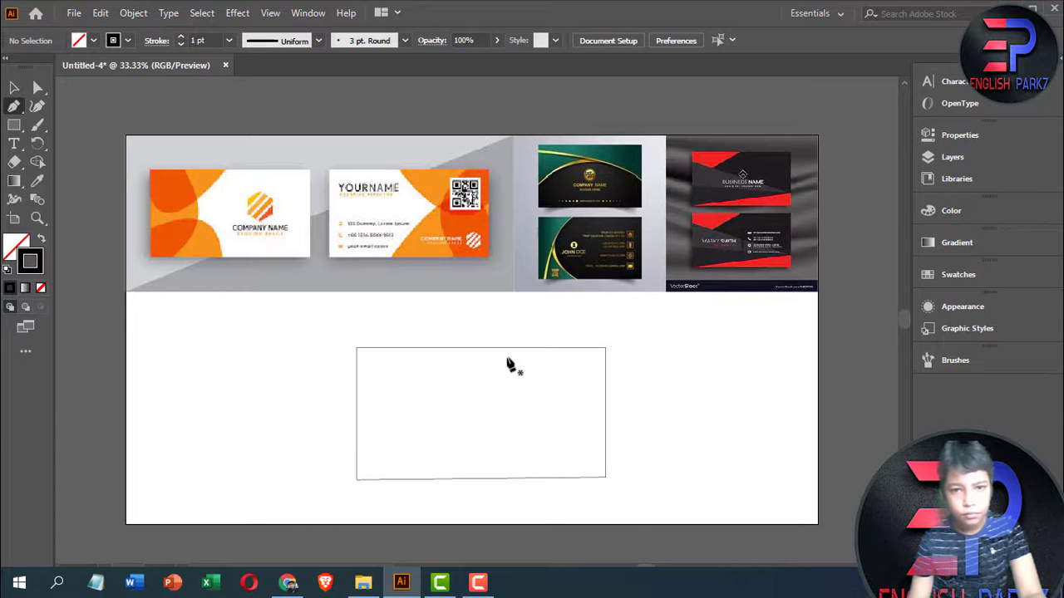
pyautogui.click(481, 349)
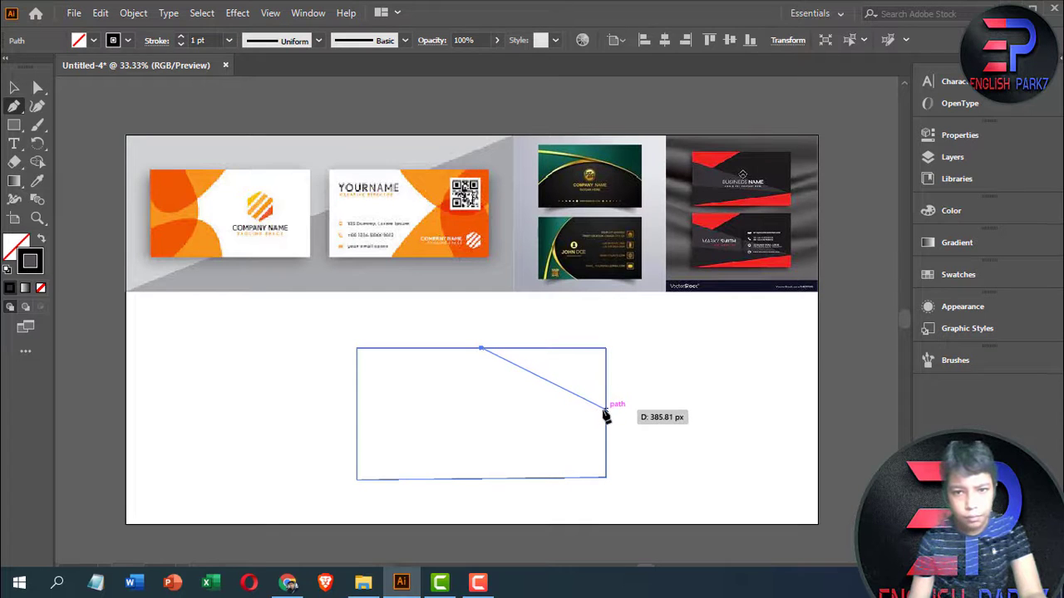
pyautogui.moveTo(605, 410); pyautogui.dragTo(711, 349)
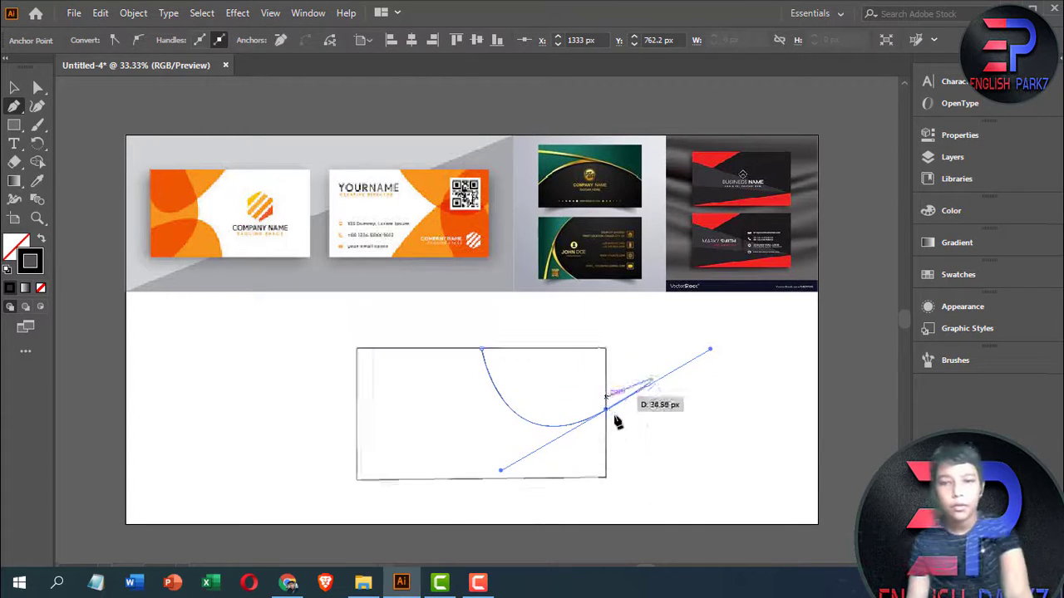
pyautogui.moveTo(607, 411); pyautogui.dragTo(559, 440)
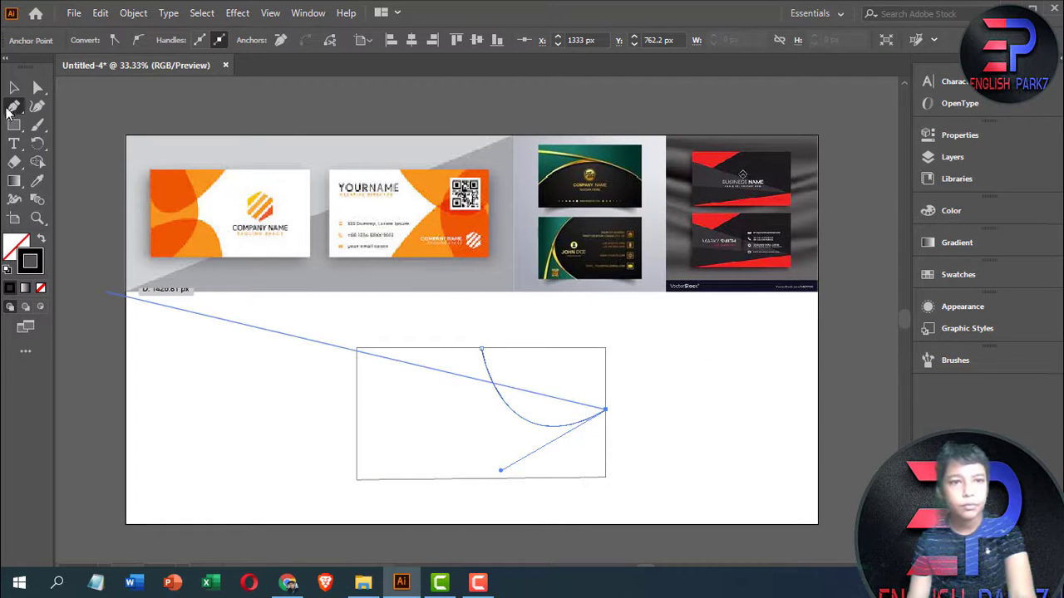
# Select the card outline together with the curved path and use Shape Builder to make the upper-right curved region a closed shape
pyautogui.click(17, 88)
pyautogui.click(199, 345)
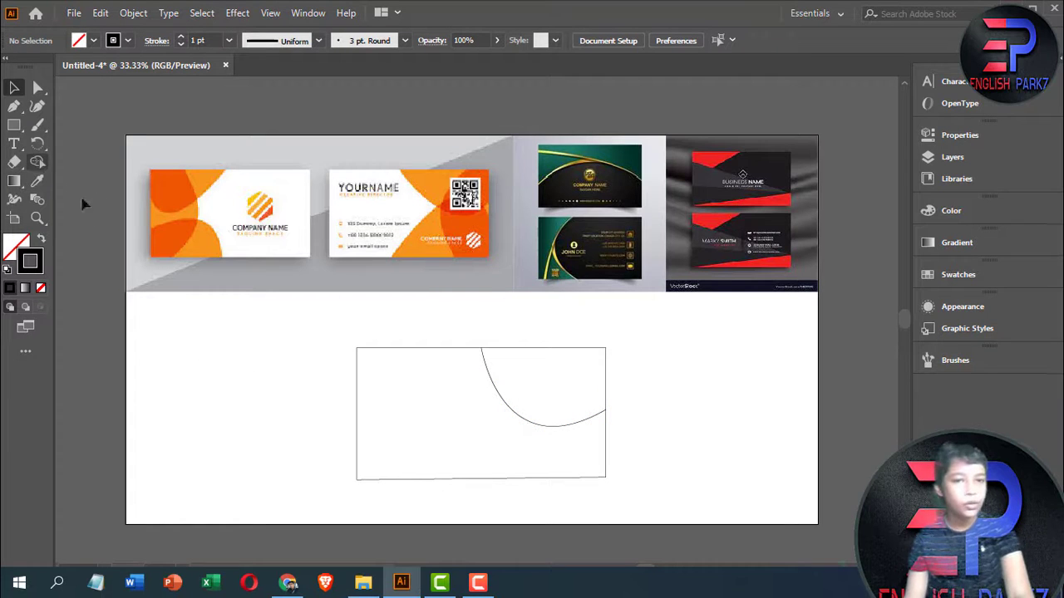
pyautogui.moveTo(495, 466); pyautogui.dragTo(490, 468)
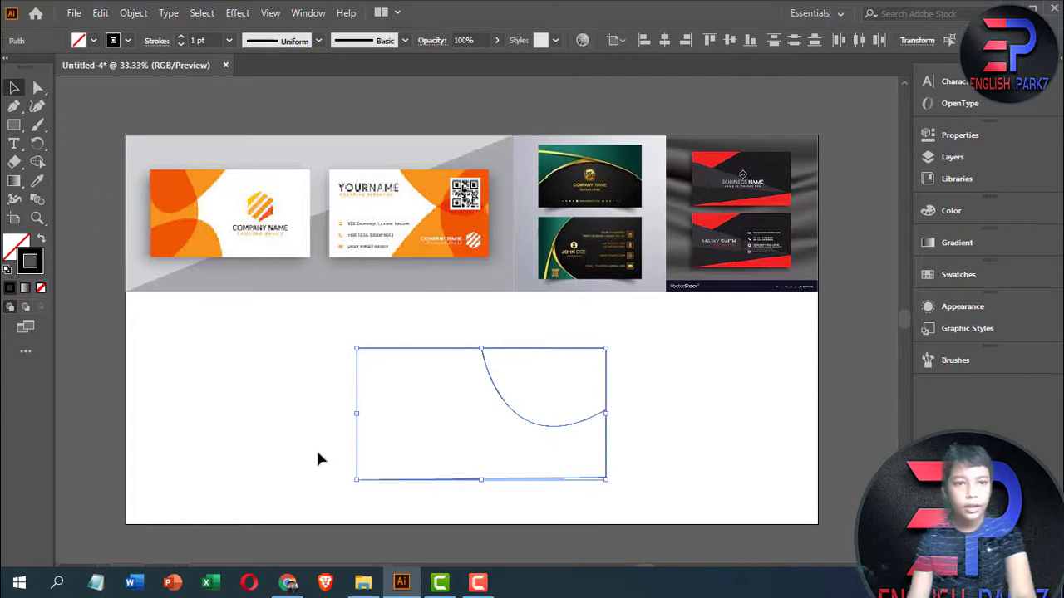
pyautogui.click(38, 163)
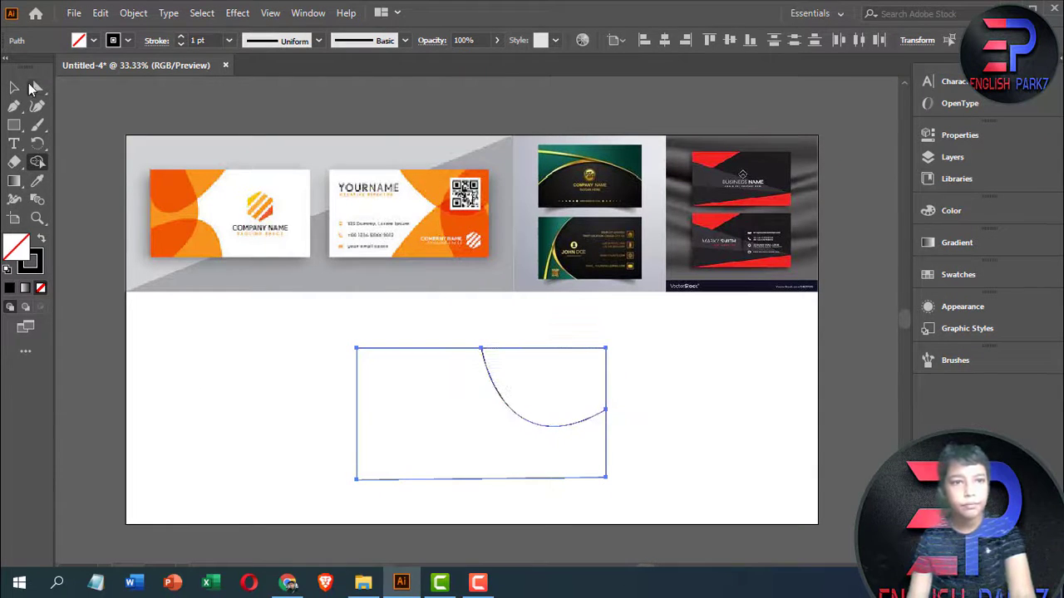
pyautogui.click(14, 87)
pyautogui.click(501, 375)
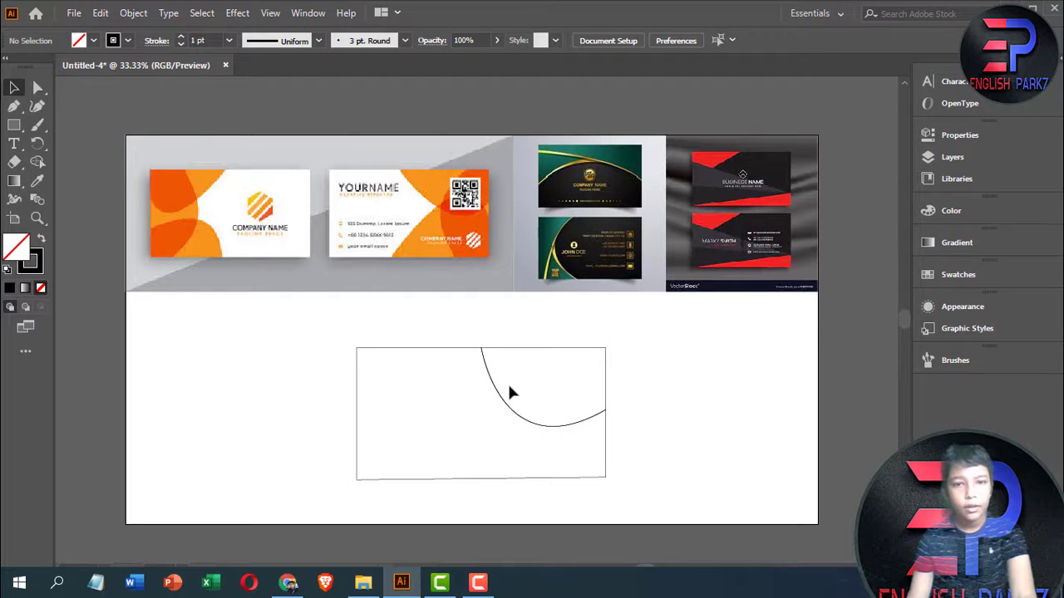
# Select the curved corner region and the remaining card outline in turn to check that they are separate shapes
pyautogui.click(492, 381)
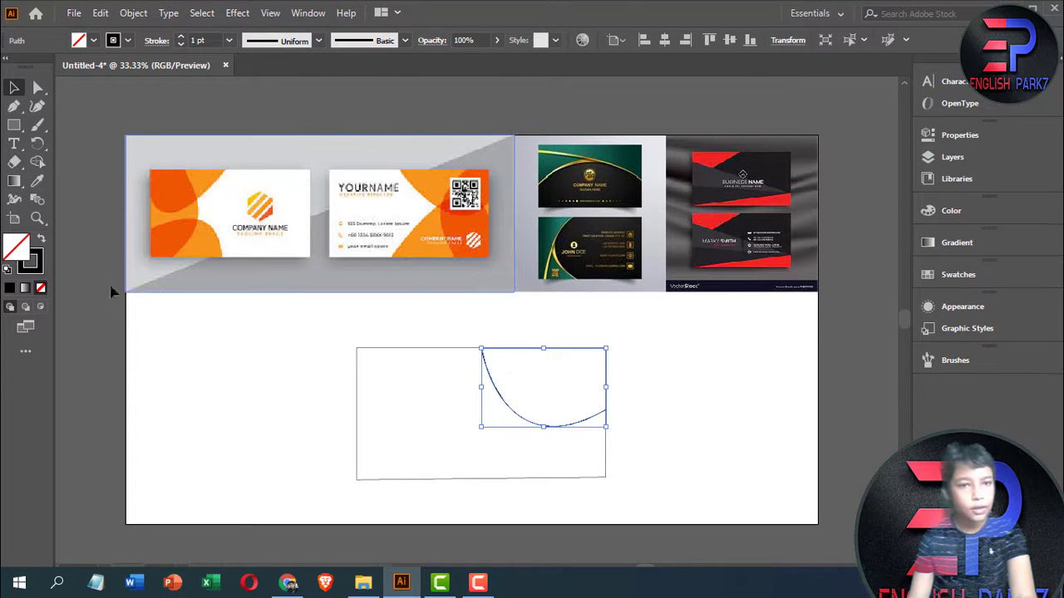
pyautogui.click(87, 290)
pyautogui.click(358, 379)
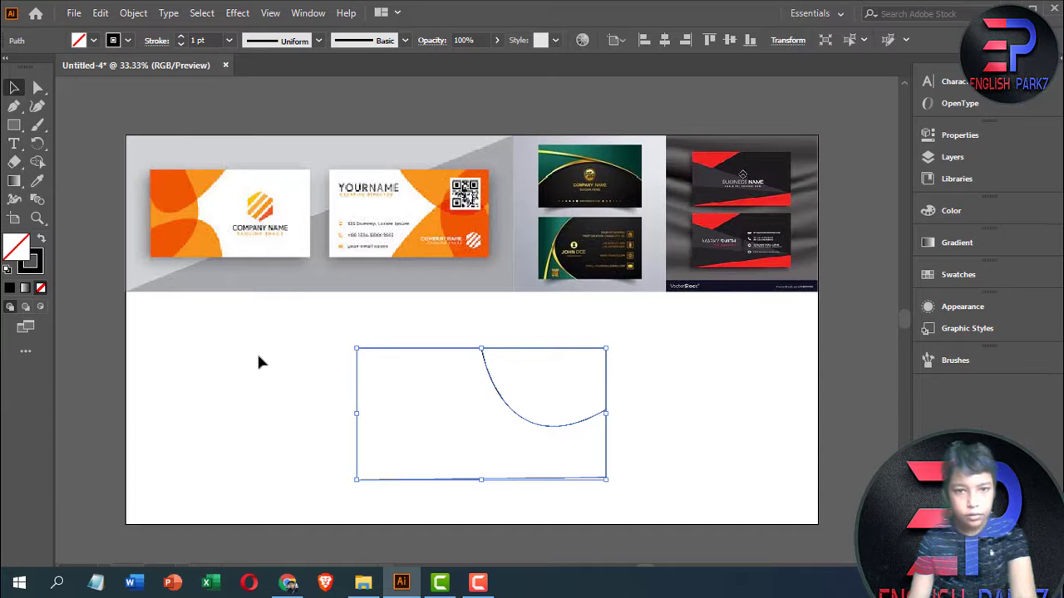
pyautogui.click(86, 319)
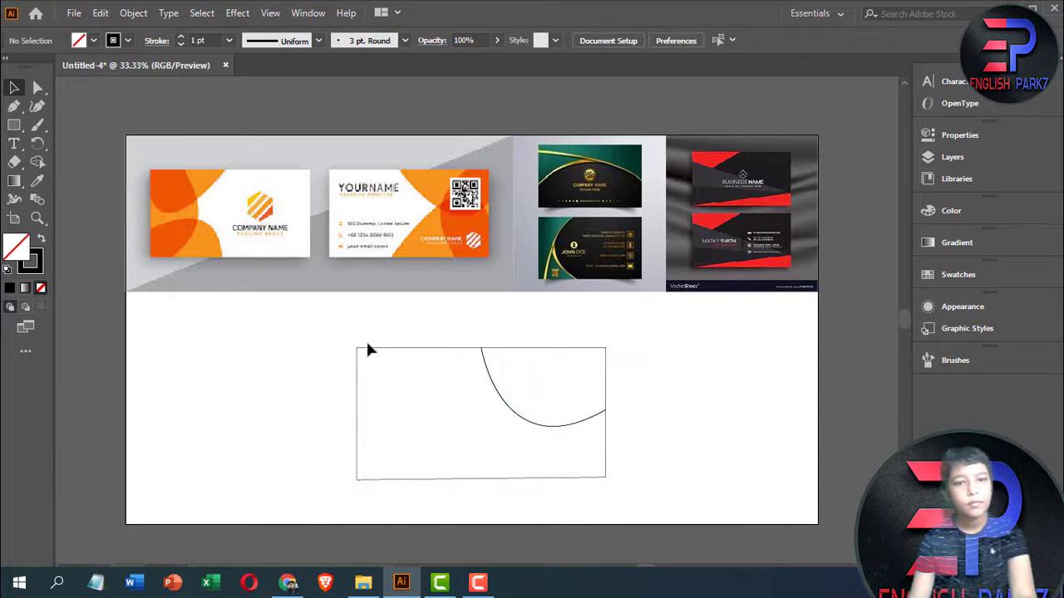
pyautogui.moveTo(348, 352)
pyautogui.mouseDown()
pyautogui.moveTo(308, 384)
pyautogui.moveTo(351, 369)
pyautogui.moveTo(342, 354)
pyautogui.moveTo(363, 359)
pyautogui.moveTo(356, 349)
pyautogui.mouseUp()
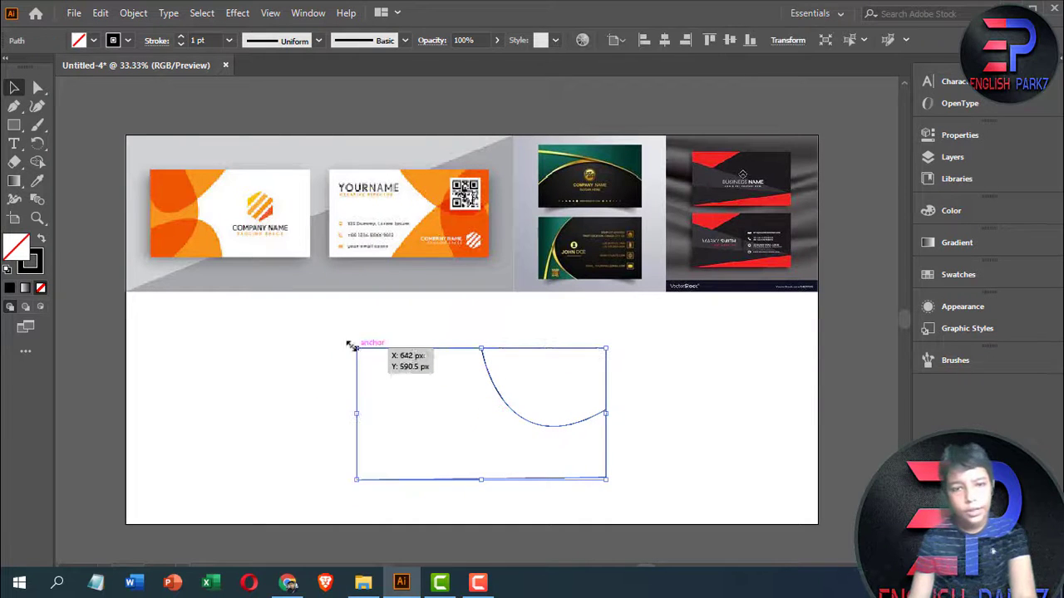
pyautogui.click(398, 395)
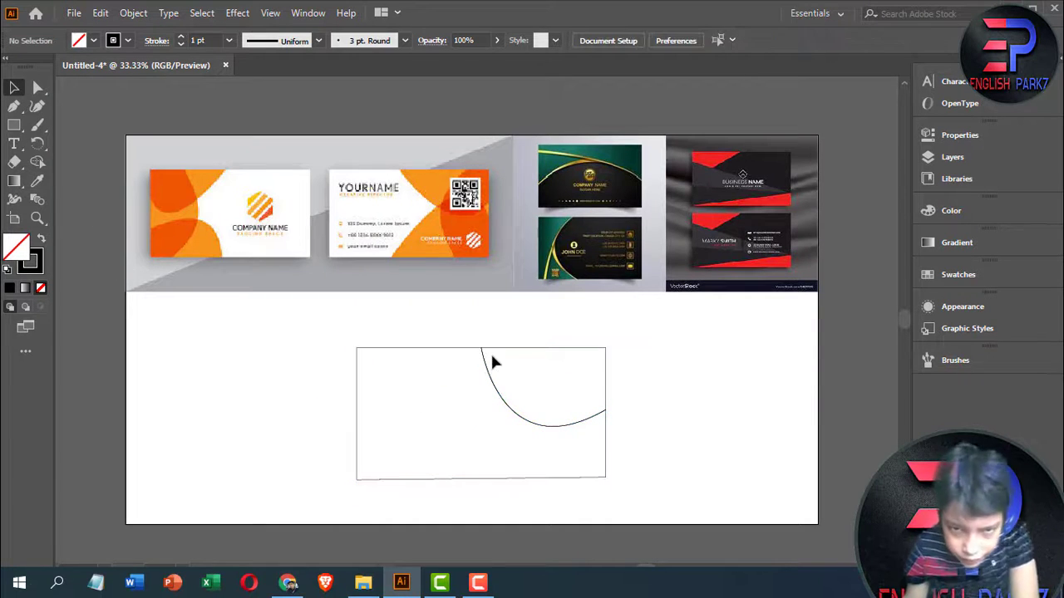
pyautogui.click(37, 181)
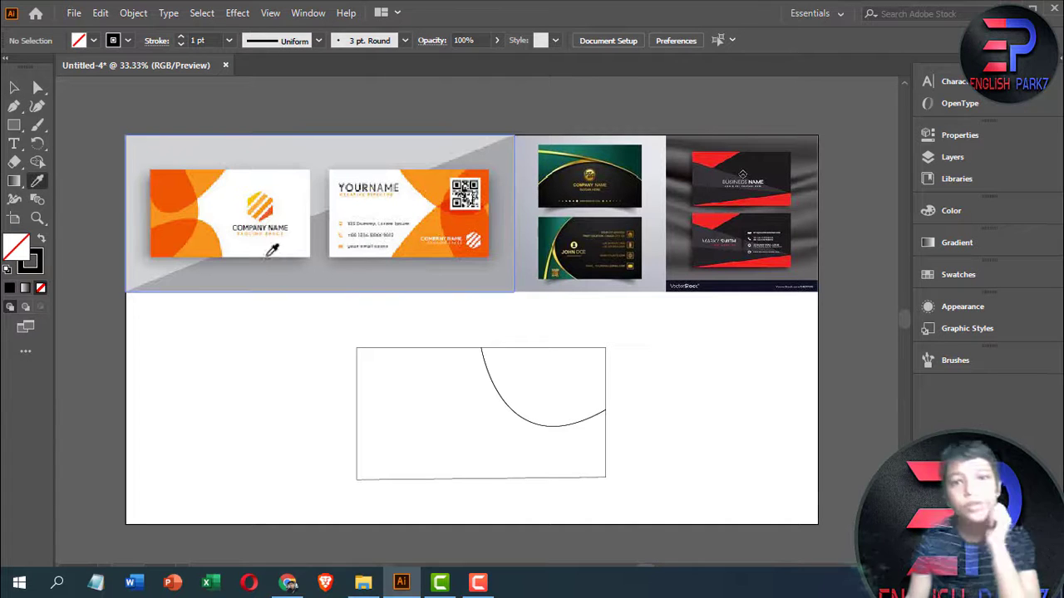
pyautogui.click(430, 175)
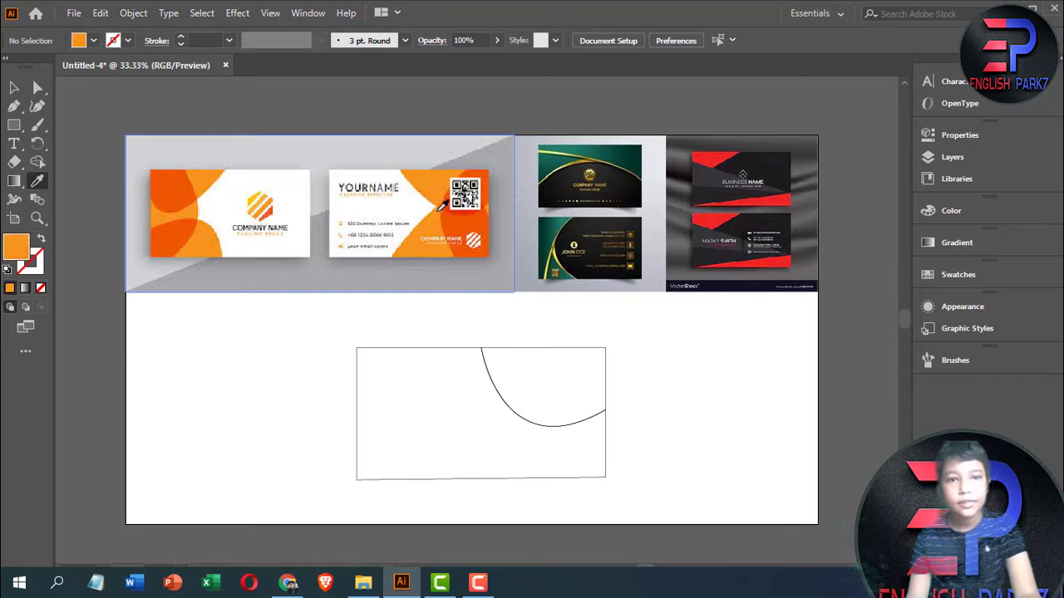
pyautogui.click(547, 381)
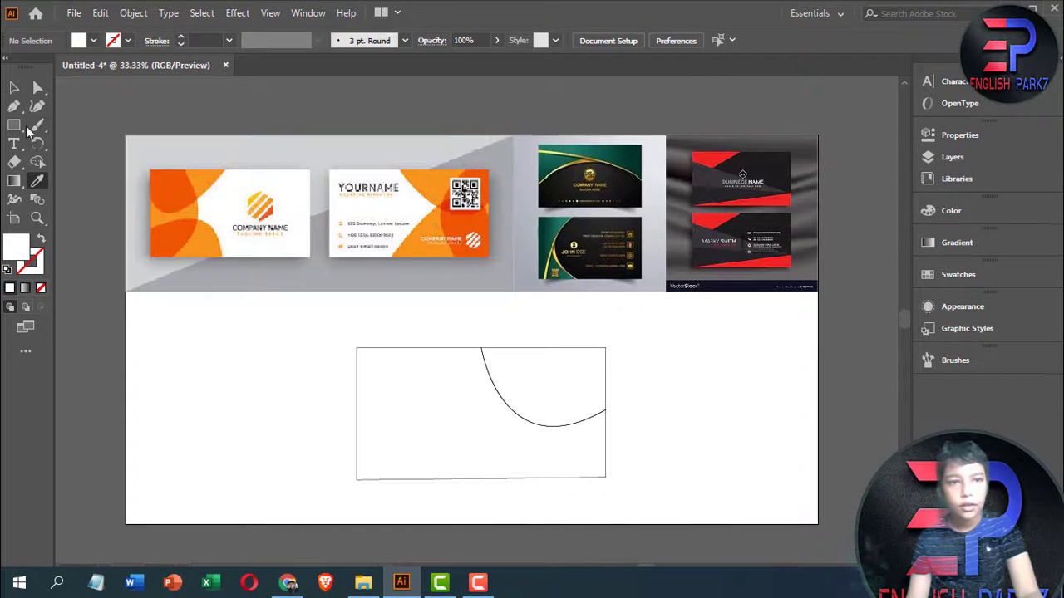
# Fill the curved upper-right corner shape with the light orange sampled from the orange reference card using the Eyedropper
pyautogui.click(14, 87)
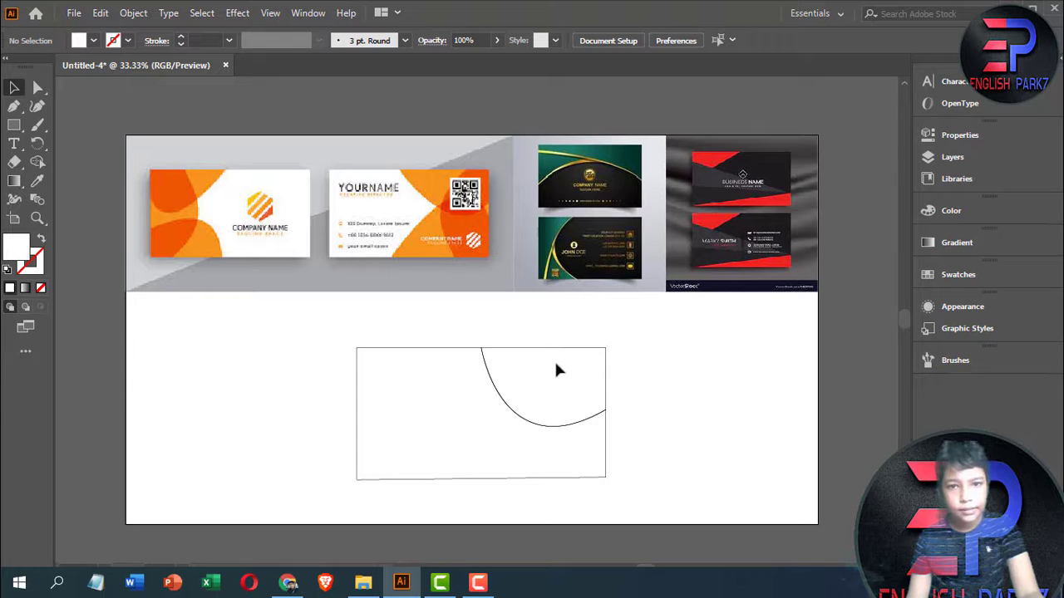
pyautogui.click(491, 379)
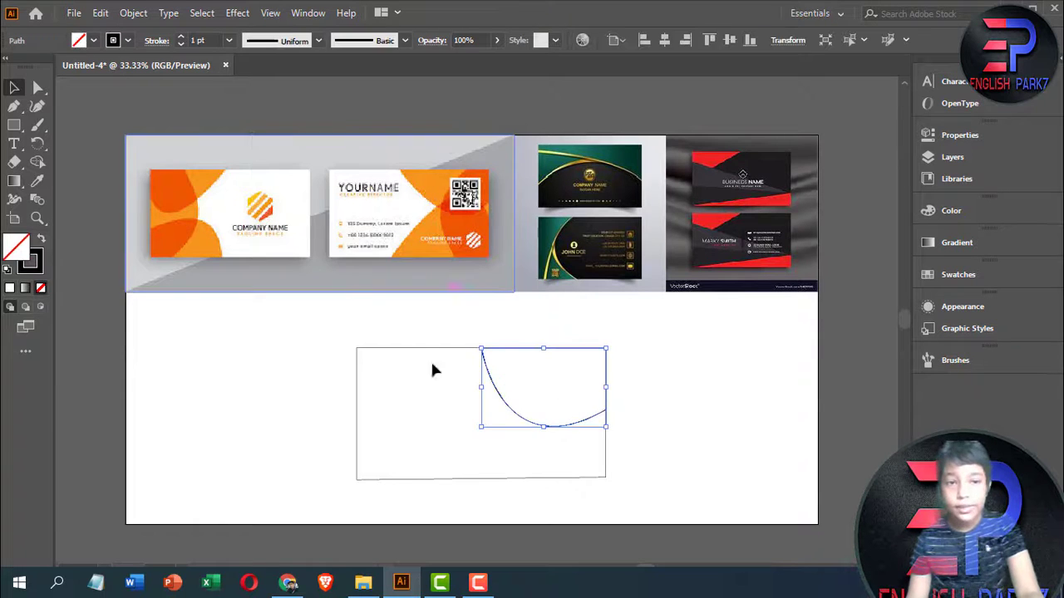
pyautogui.click(37, 181)
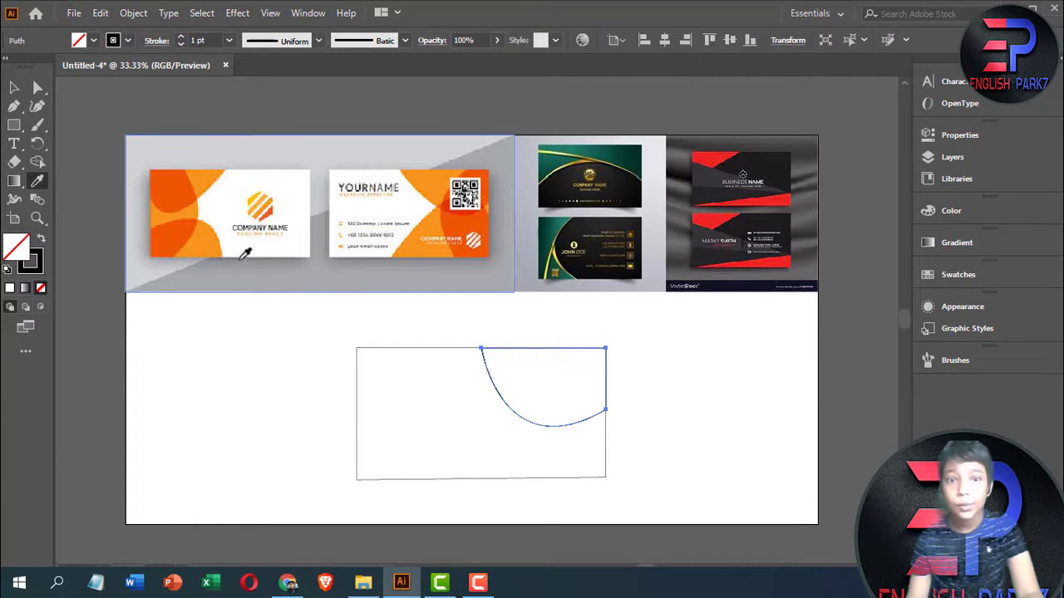
pyautogui.click(410, 215)
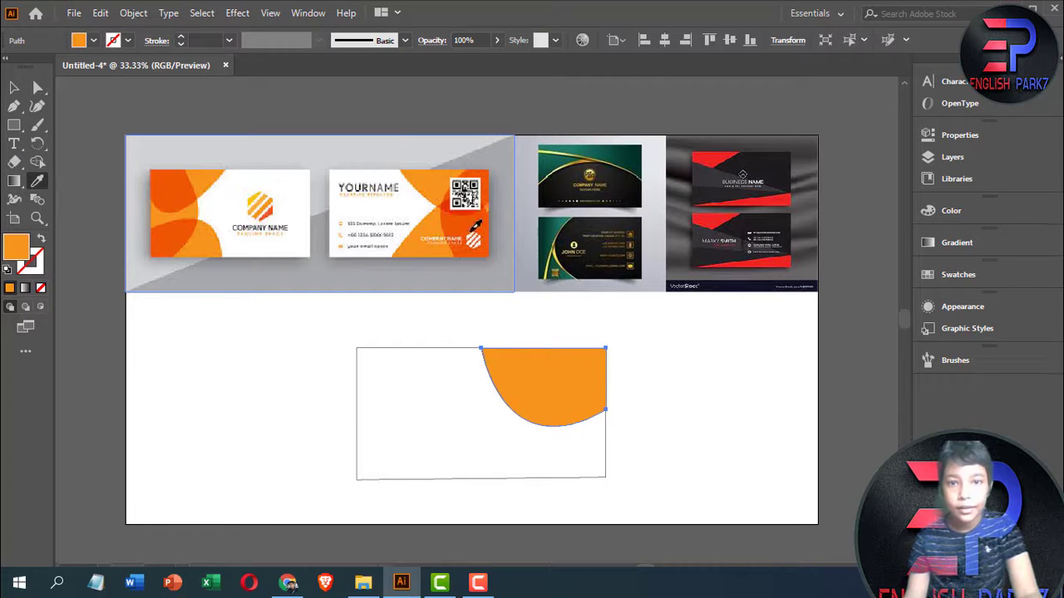
# Try other Eyedropper colors from the orange and green reference cards on the curved corner shape, ending with dark green
pyautogui.click(471, 230)
pyautogui.click(467, 208)
pyautogui.click(542, 208)
pyautogui.click(565, 148)
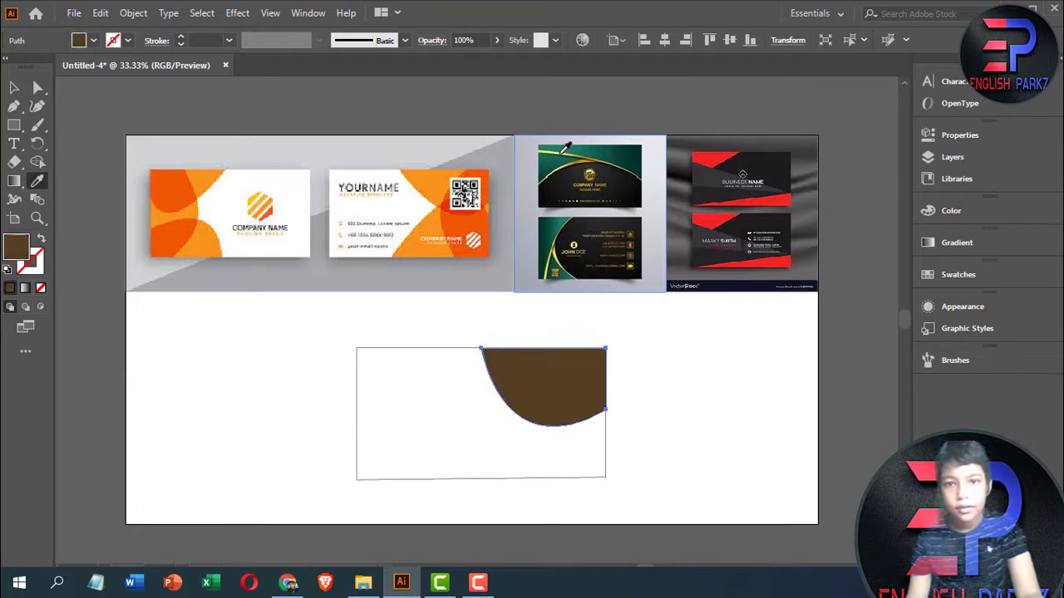
pyautogui.click(574, 155)
pyautogui.click(592, 163)
pyautogui.click(572, 154)
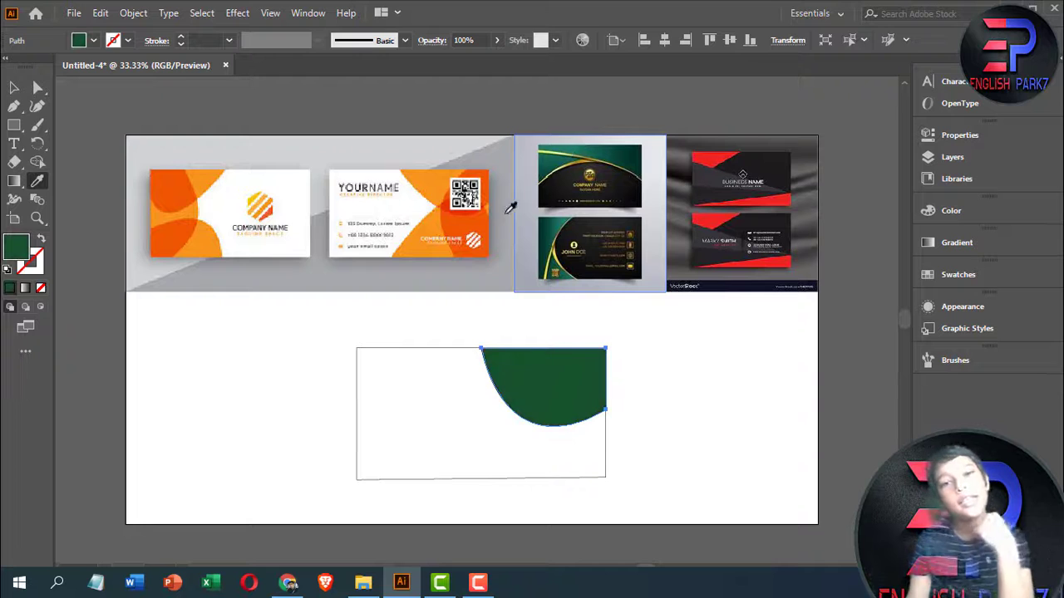
# Recolor the curved corner shape with the orange sampled from the reference card and deselect it
pyautogui.click(480, 199)
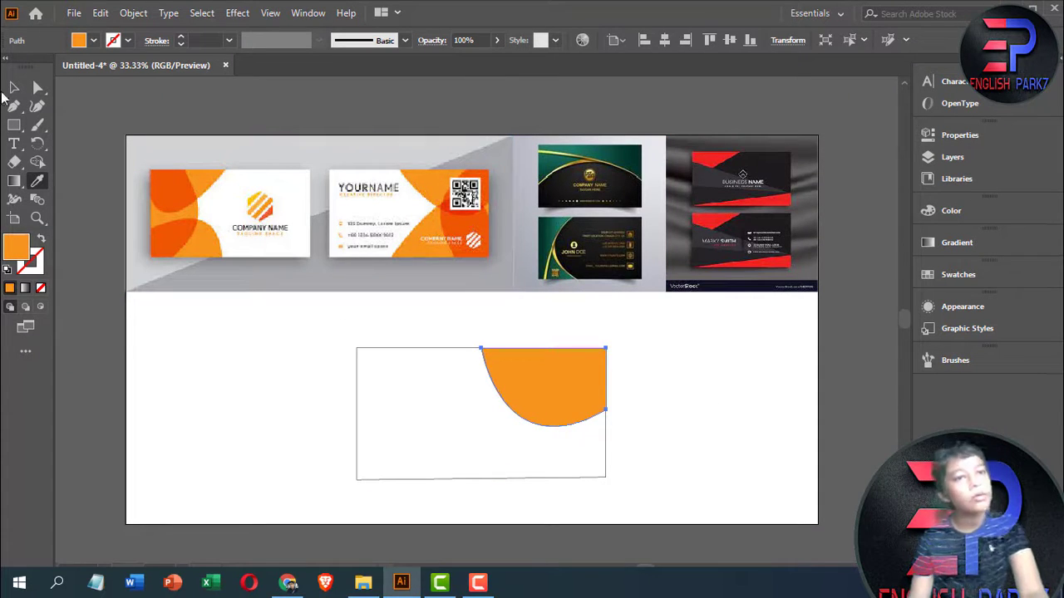
pyautogui.click(13, 87)
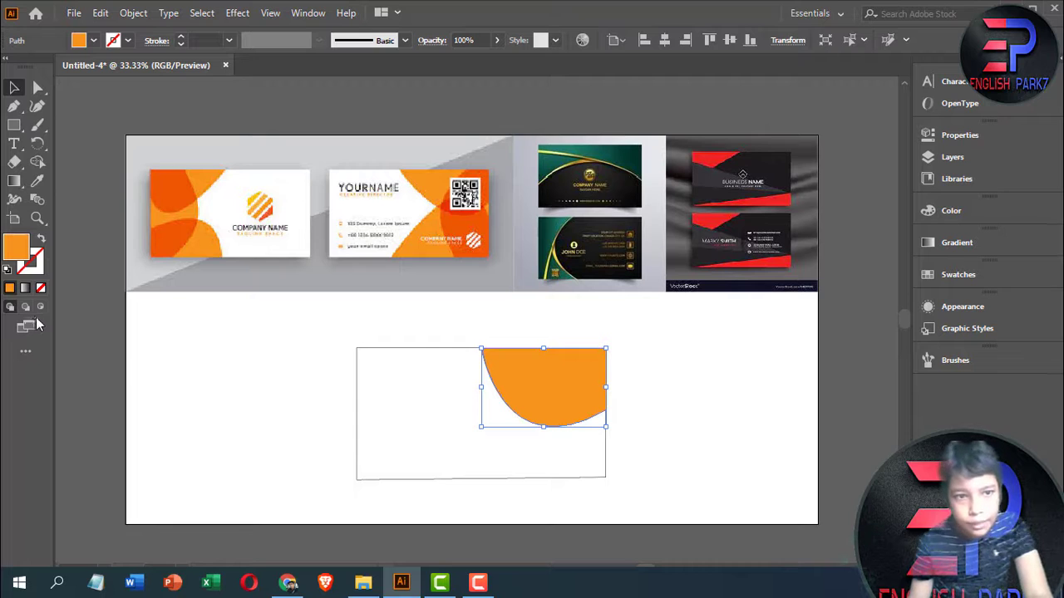
pyautogui.click(88, 349)
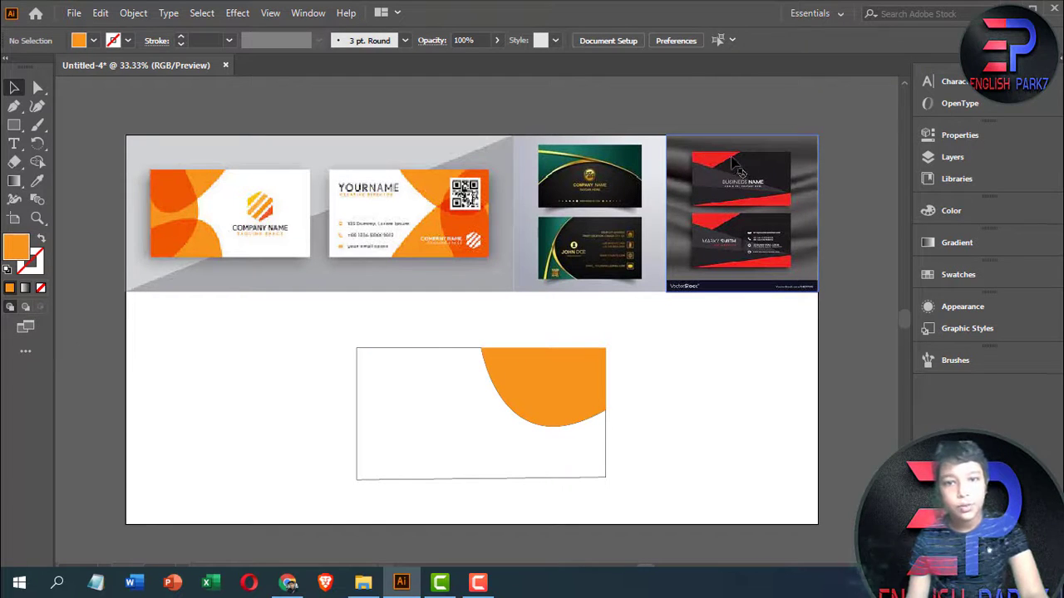
# Draw a closed straight-sided Pen shape in the card's upper-left corner, from the left edge through an inner point to the top edge's midpoint
pyautogui.click(13, 106)
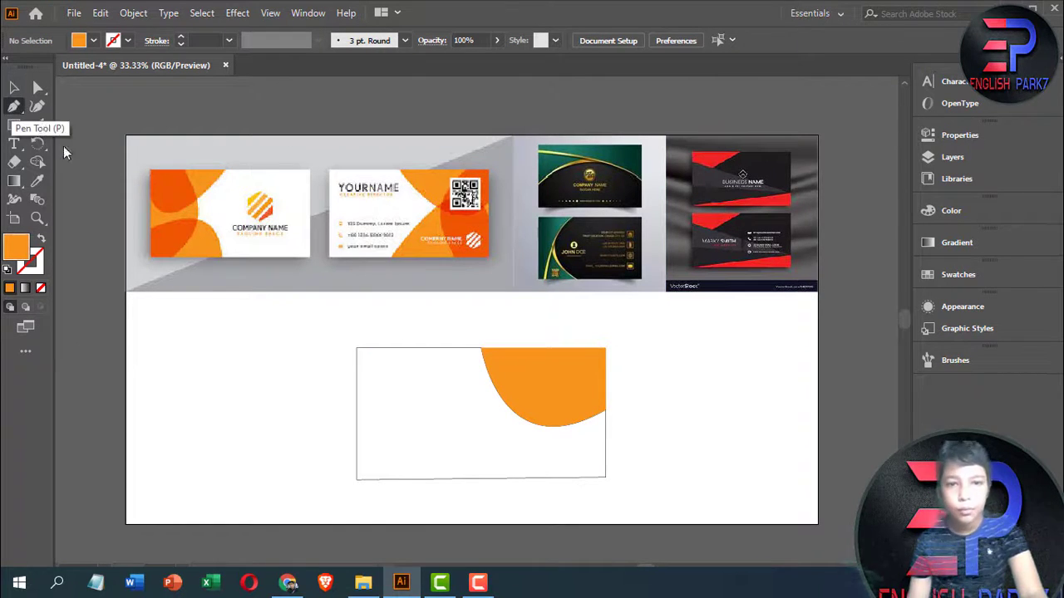
pyautogui.click(357, 388)
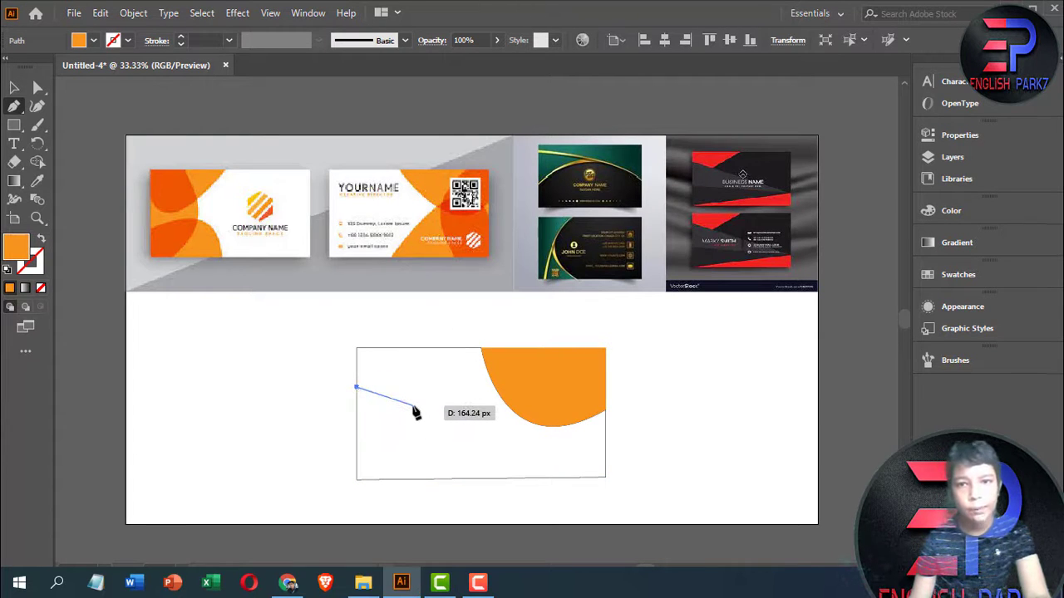
pyautogui.click(412, 405)
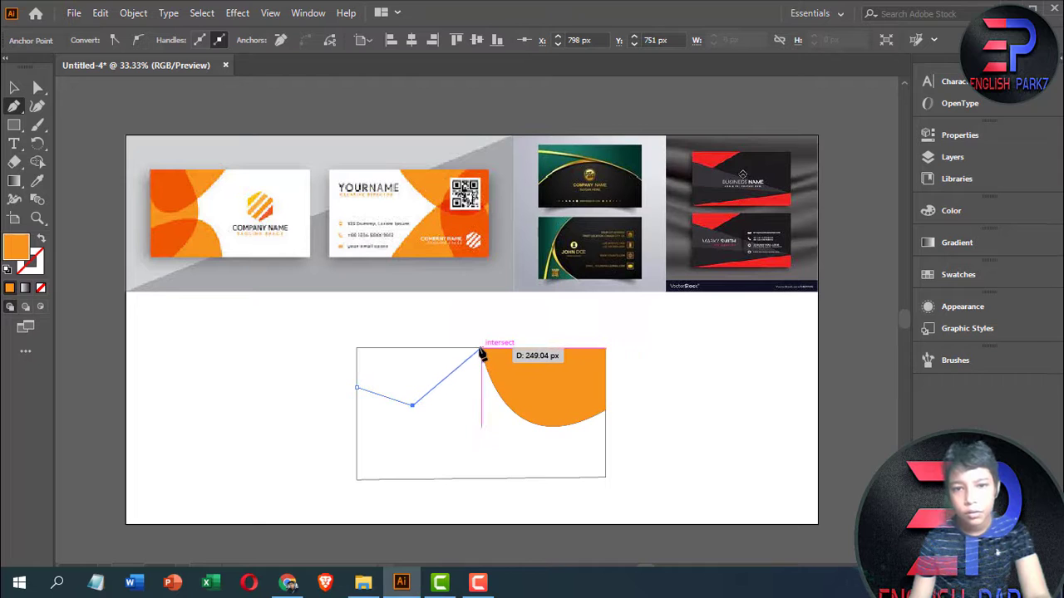
pyautogui.click(481, 349)
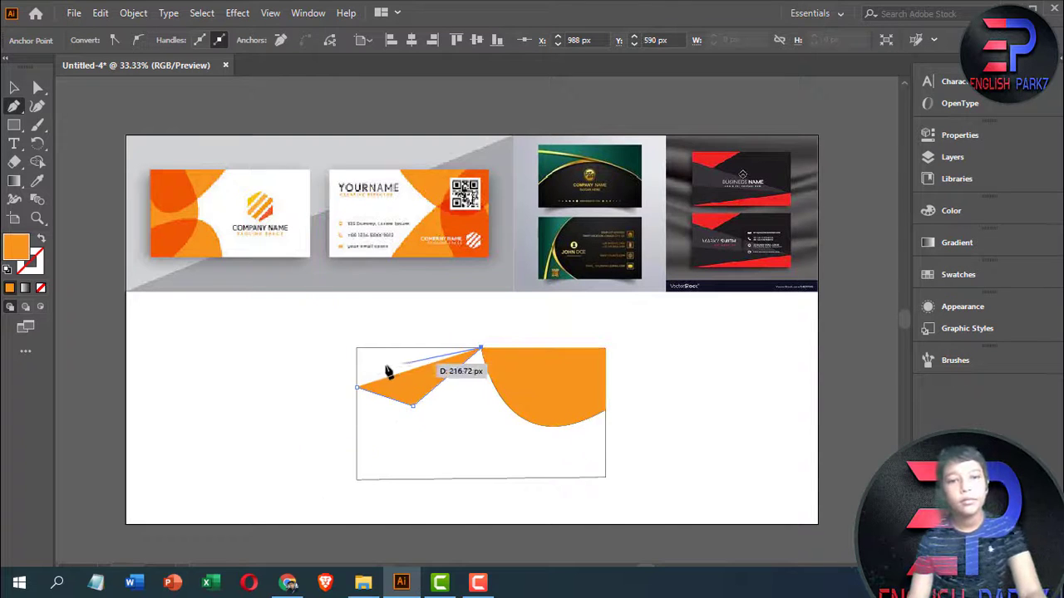
pyautogui.click(358, 349)
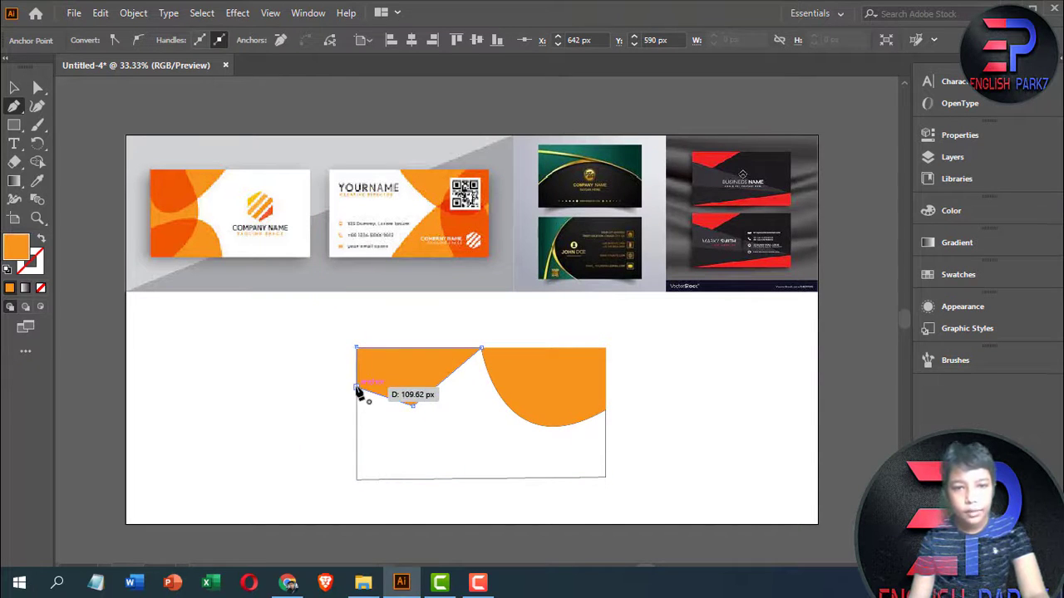
pyautogui.click(358, 387)
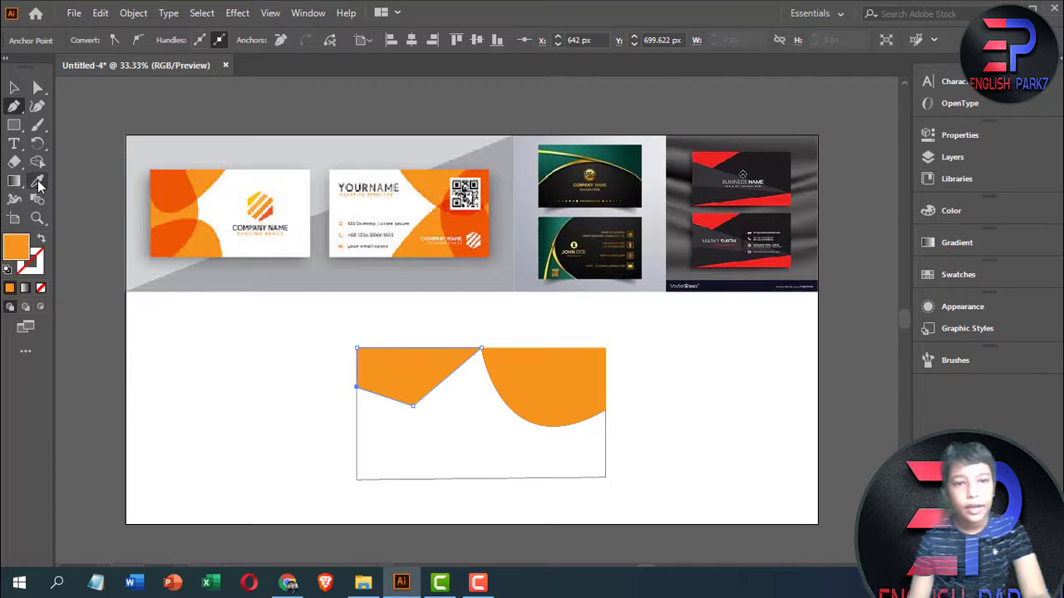
# Fill the angular upper-left corner shape with the red sampled from the red-and-black reference card and deselect it
pyautogui.click(36, 181)
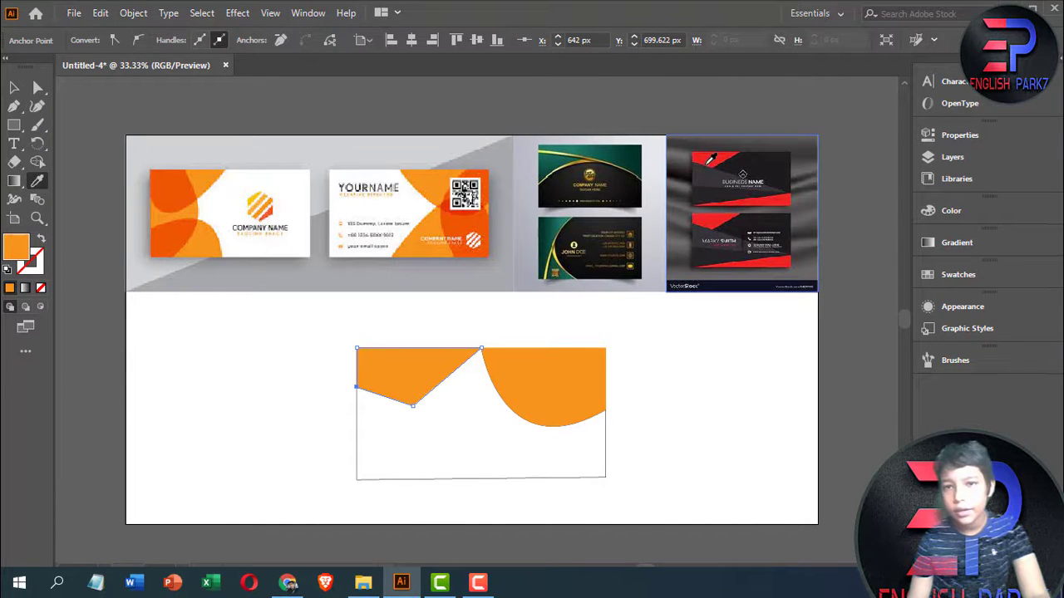
pyautogui.click(710, 159)
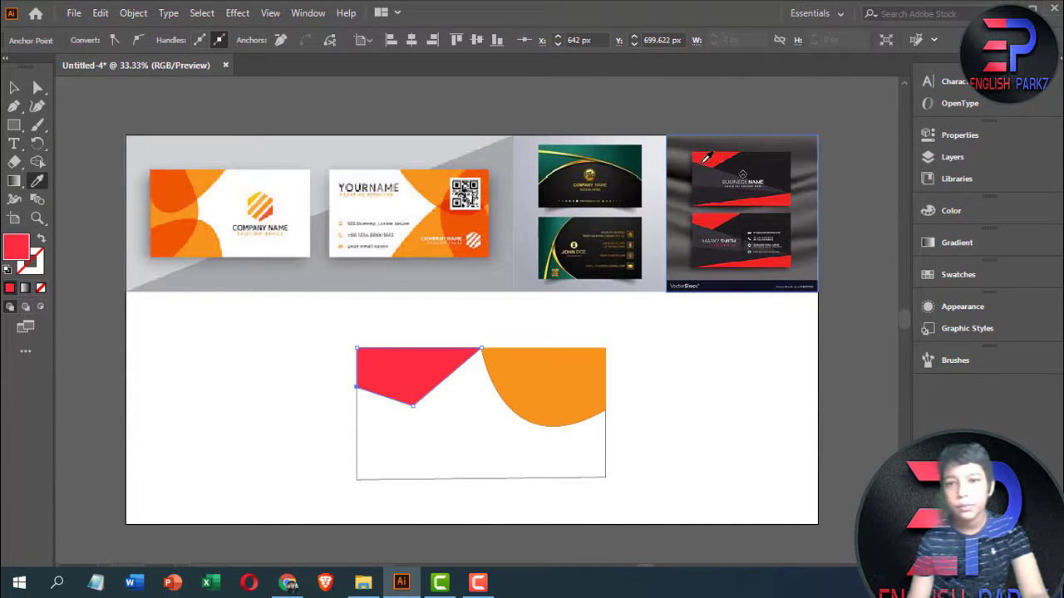
pyautogui.click(710, 158)
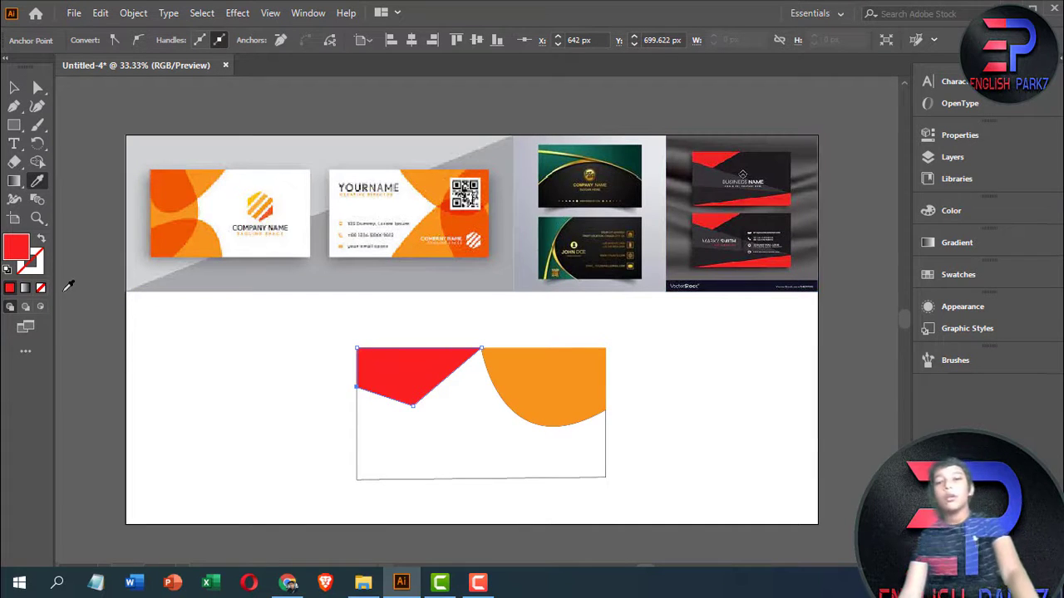
pyautogui.click(708, 154)
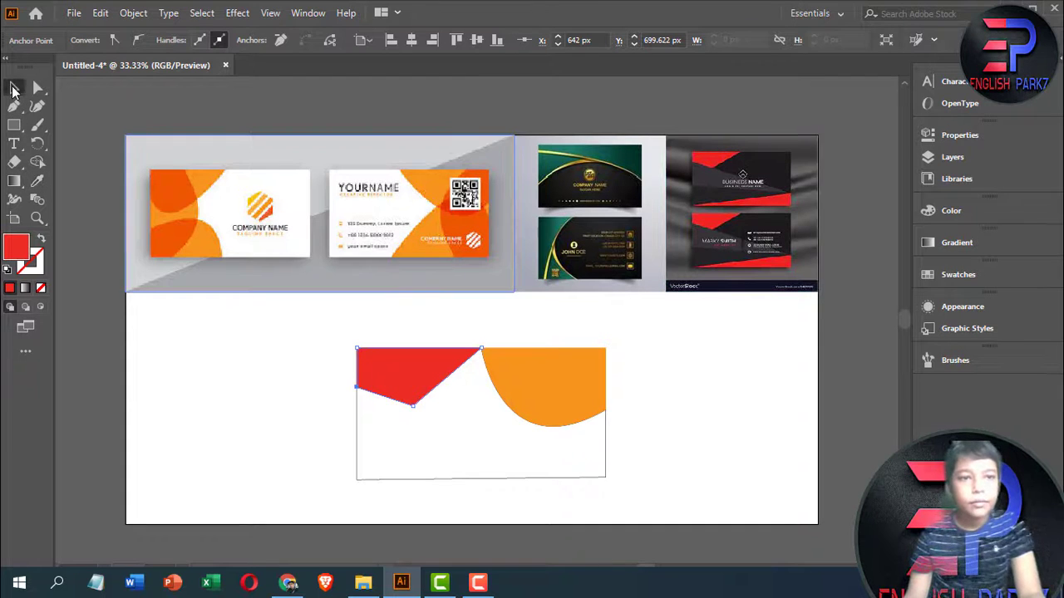
pyautogui.click(14, 88)
pyautogui.click(93, 313)
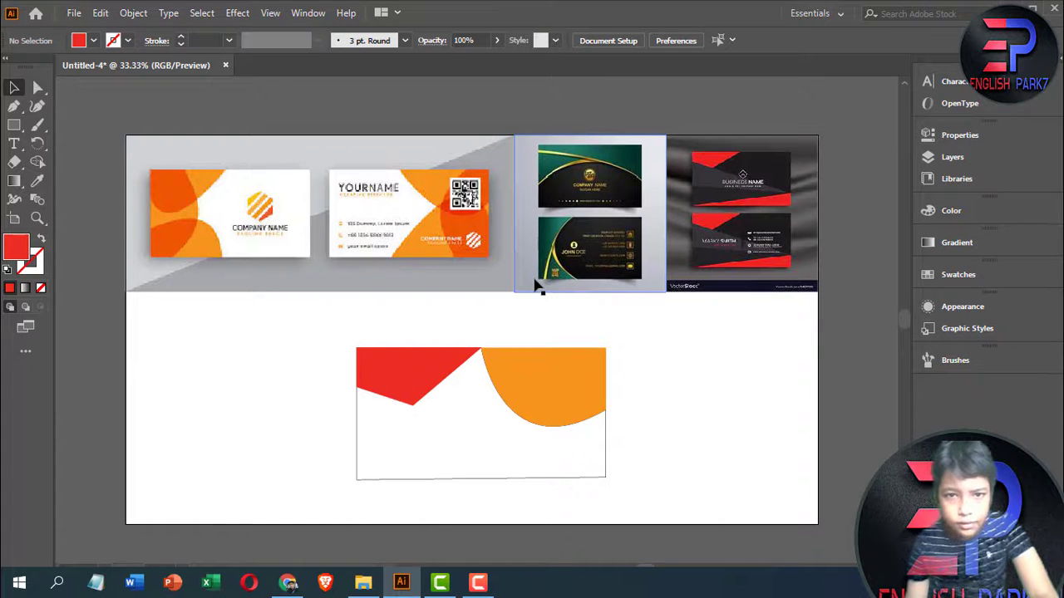
# Draw a closed Pen shape with a concave curved edge in the card's lower-left corner and fill it with dark green sampled from the green reference card
pyautogui.click(14, 106)
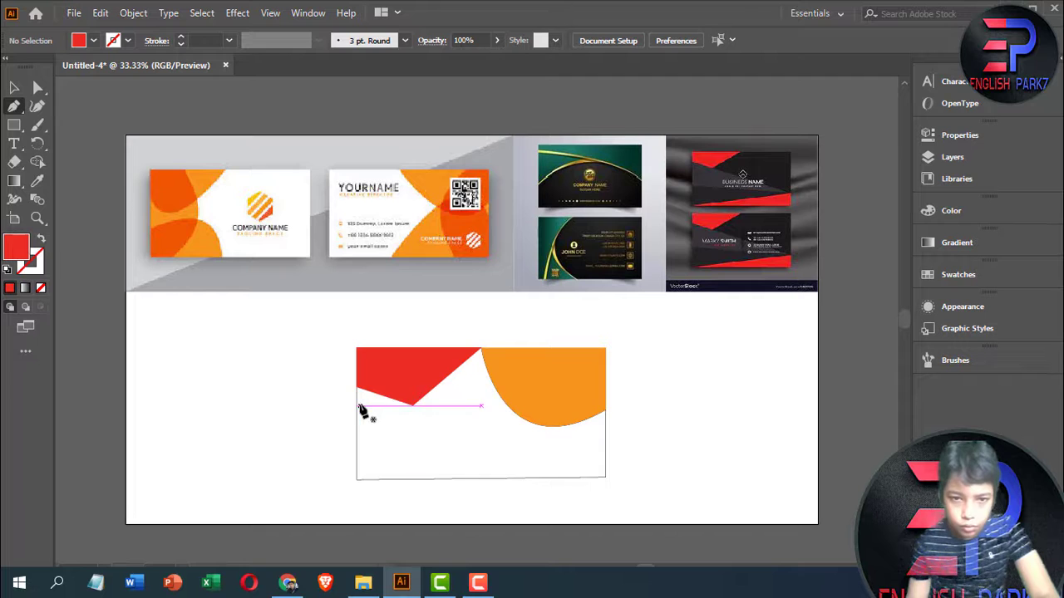
pyautogui.click(357, 389)
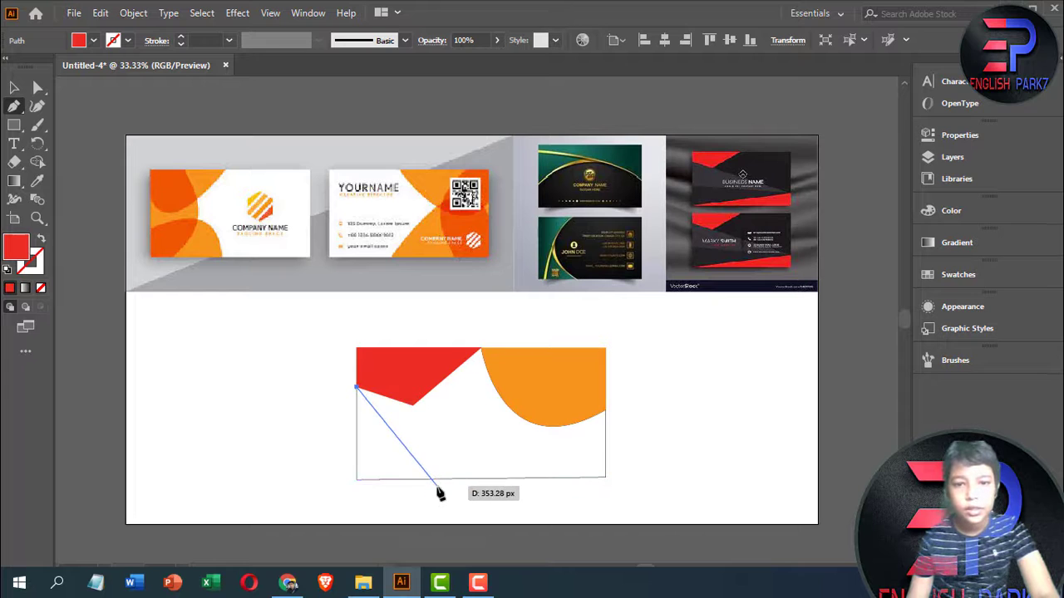
pyautogui.moveTo(463, 482); pyautogui.dragTo(541, 479)
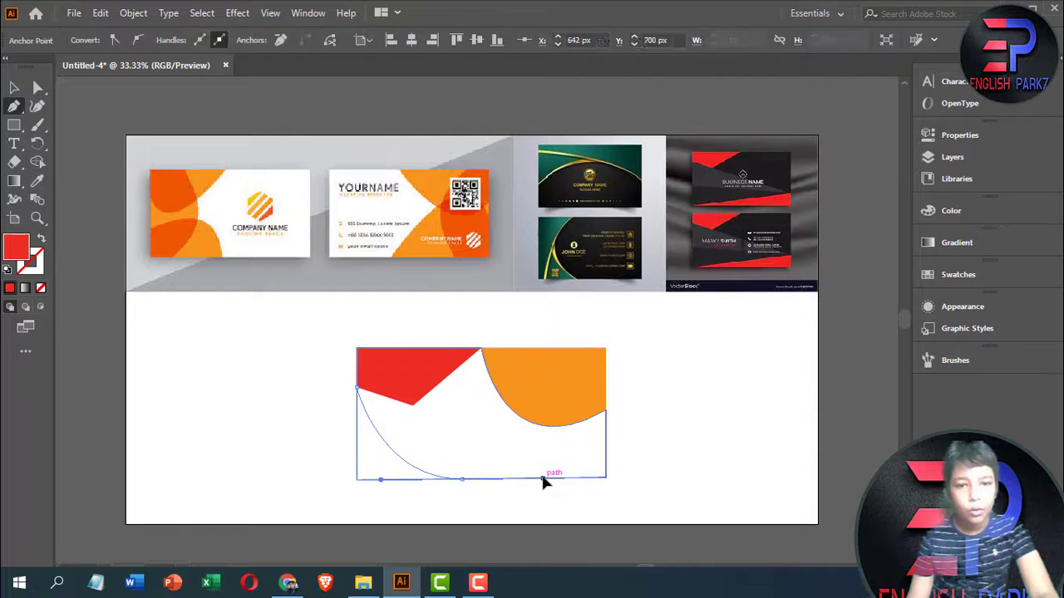
pyautogui.click(356, 480)
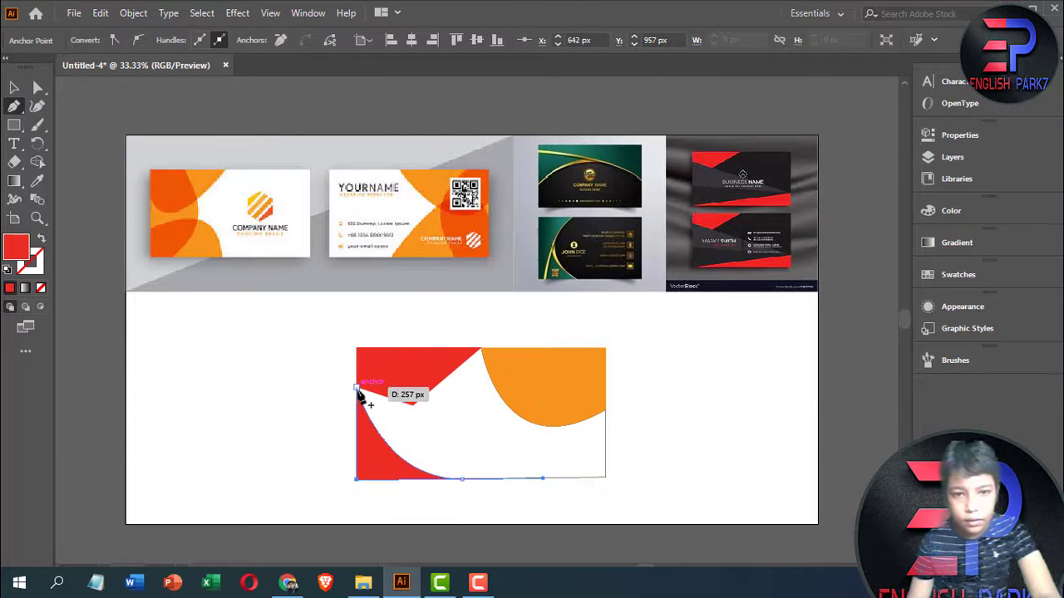
pyautogui.click(357, 388)
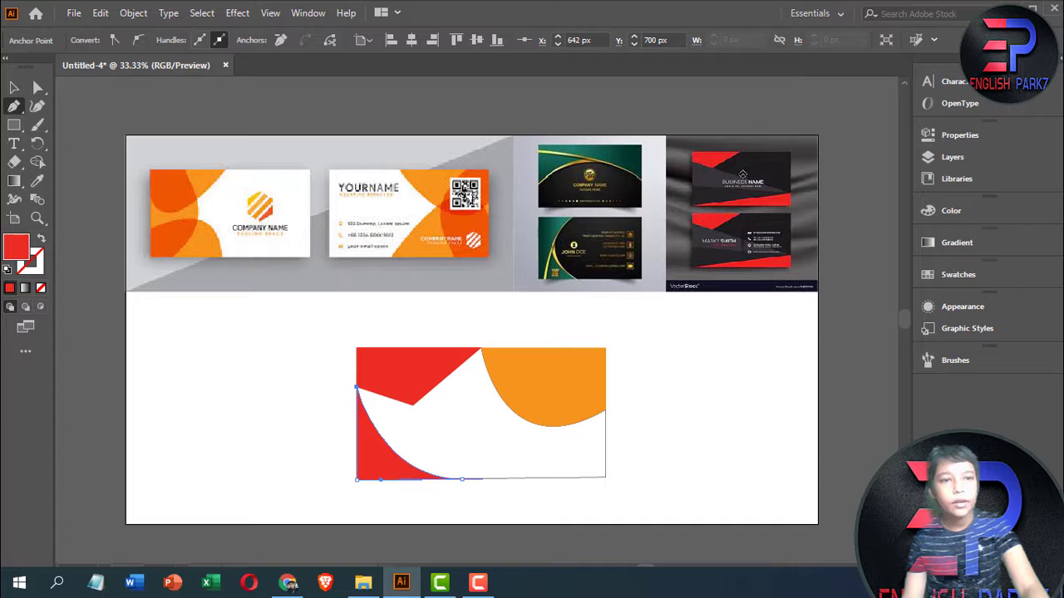
pyautogui.click(37, 181)
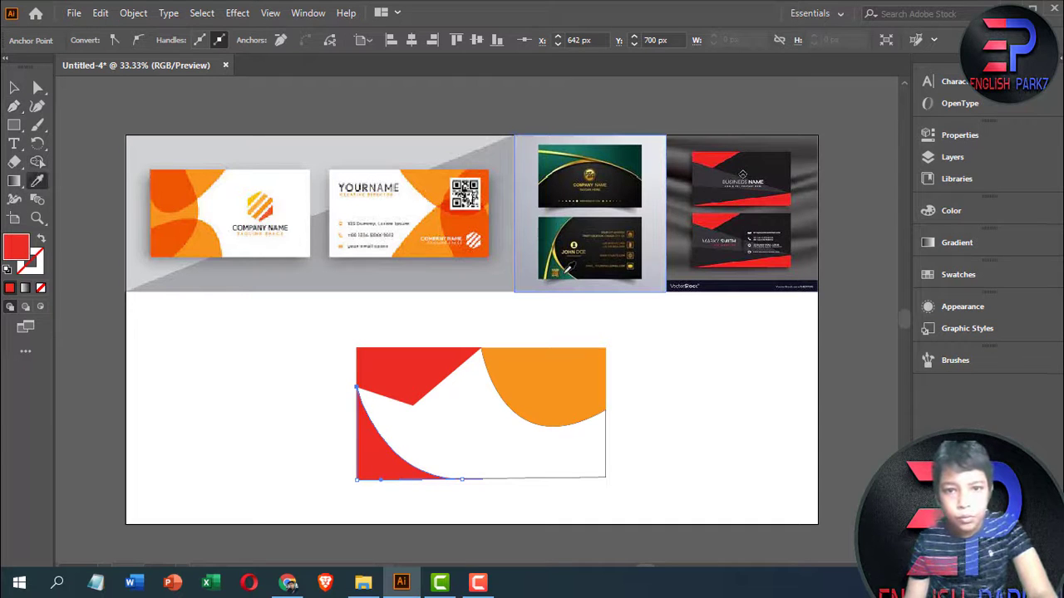
pyautogui.click(566, 271)
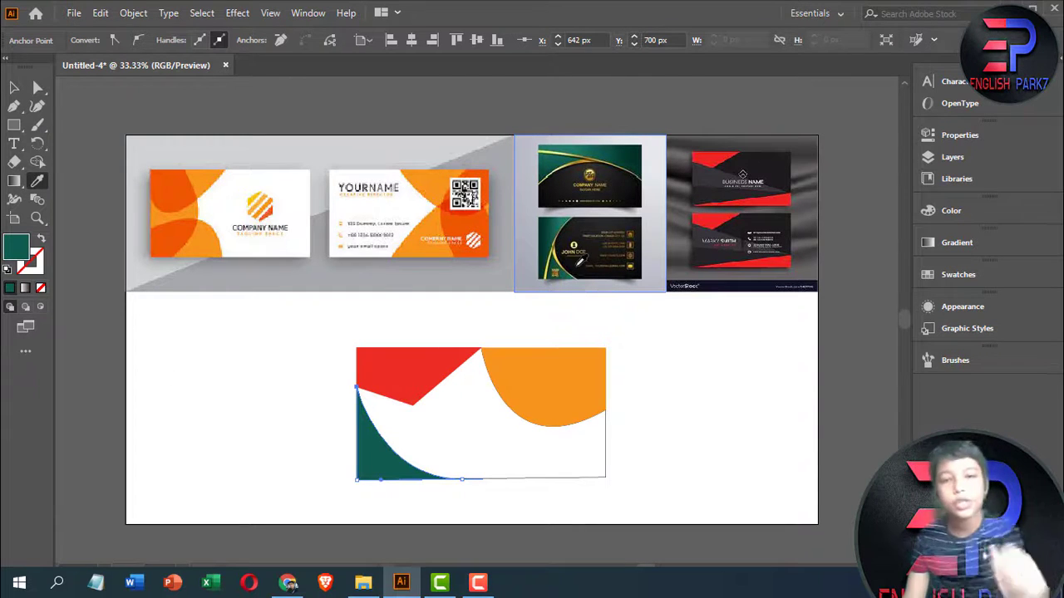
pyautogui.click(14, 105)
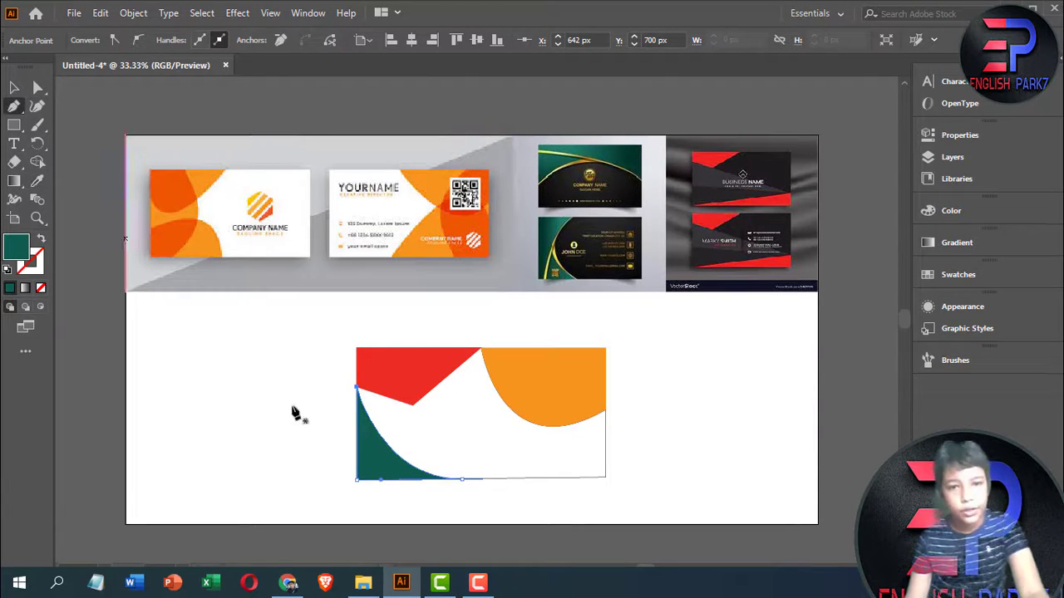
pyautogui.click(358, 406)
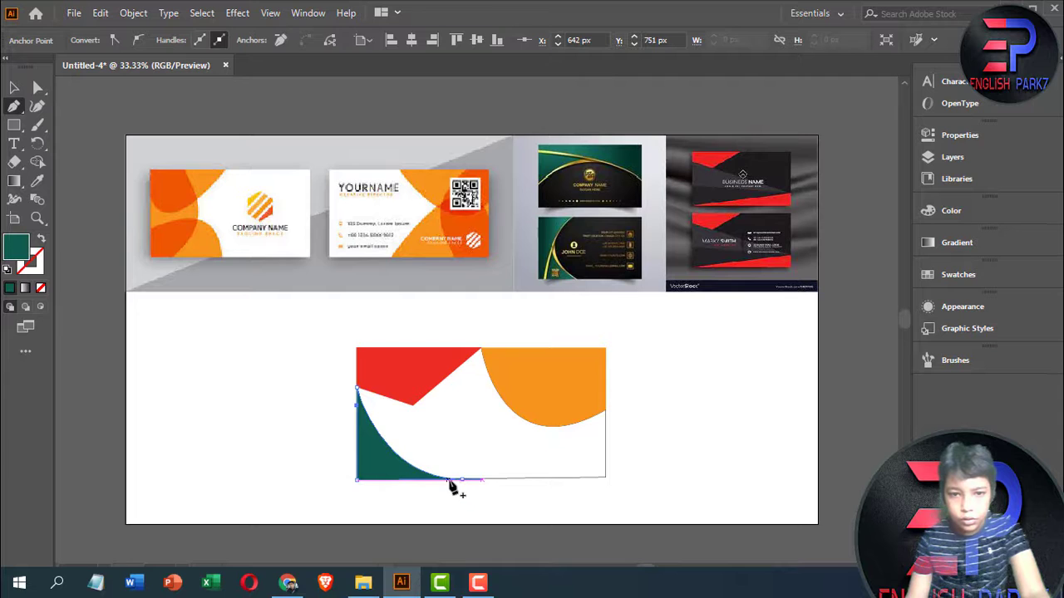
pyautogui.click(462, 482)
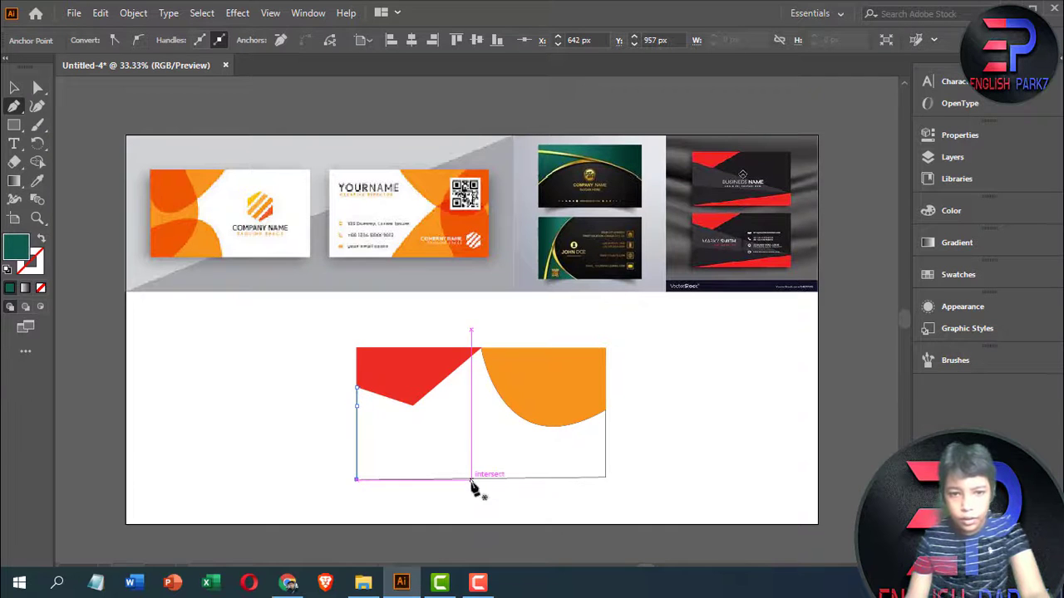
pyautogui.hotkey('ctrl', 'z')
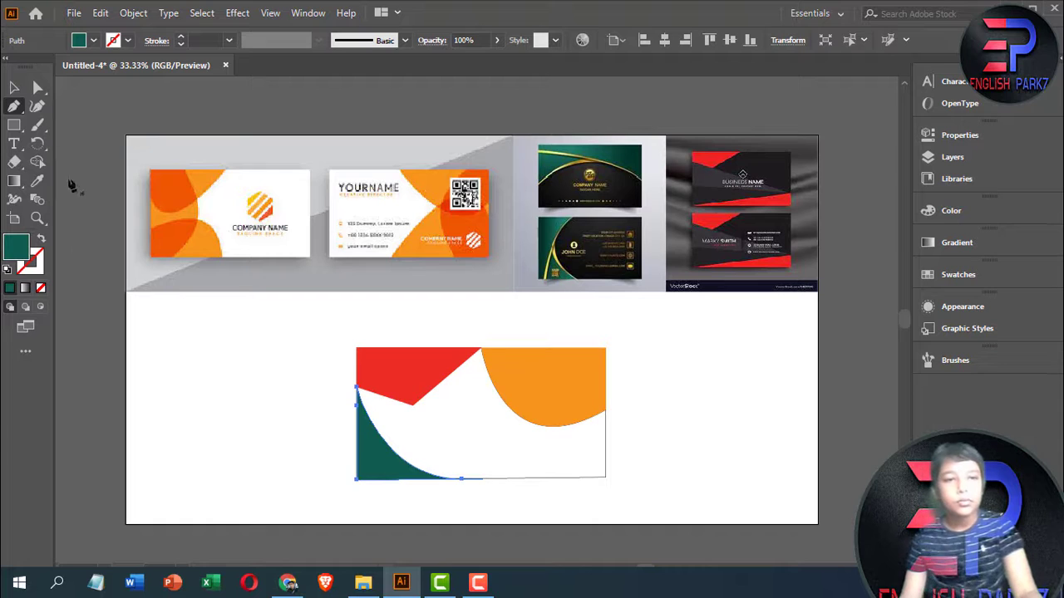
# Try to draw a curved Pen strip over the green corner shape, starting slightly below its upper tip and ending on the card's bottom edge
pyautogui.click(14, 87)
pyautogui.click(83, 143)
pyautogui.click(12, 107)
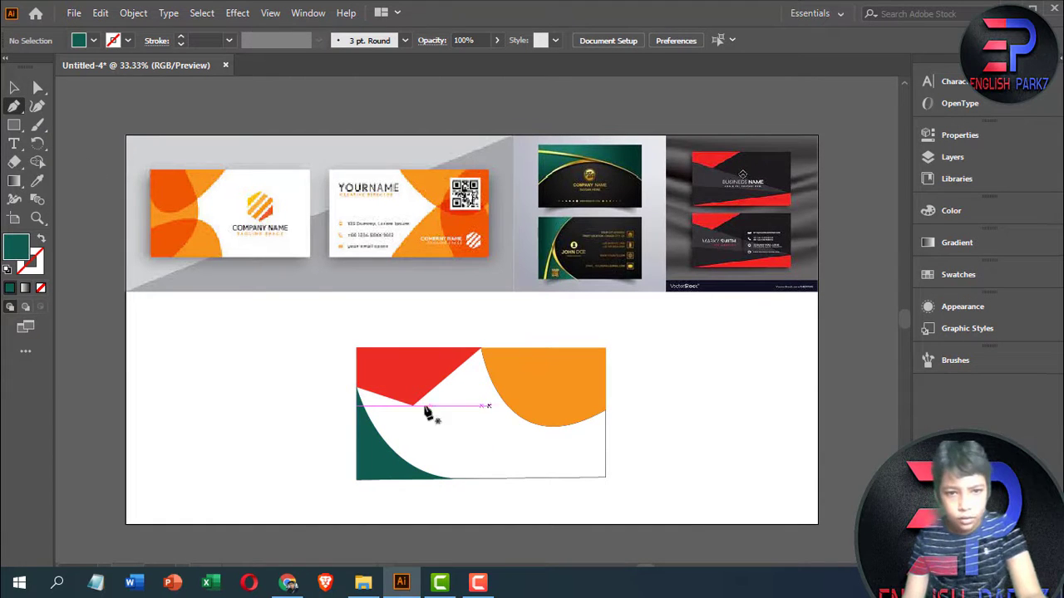
pyautogui.click(358, 407)
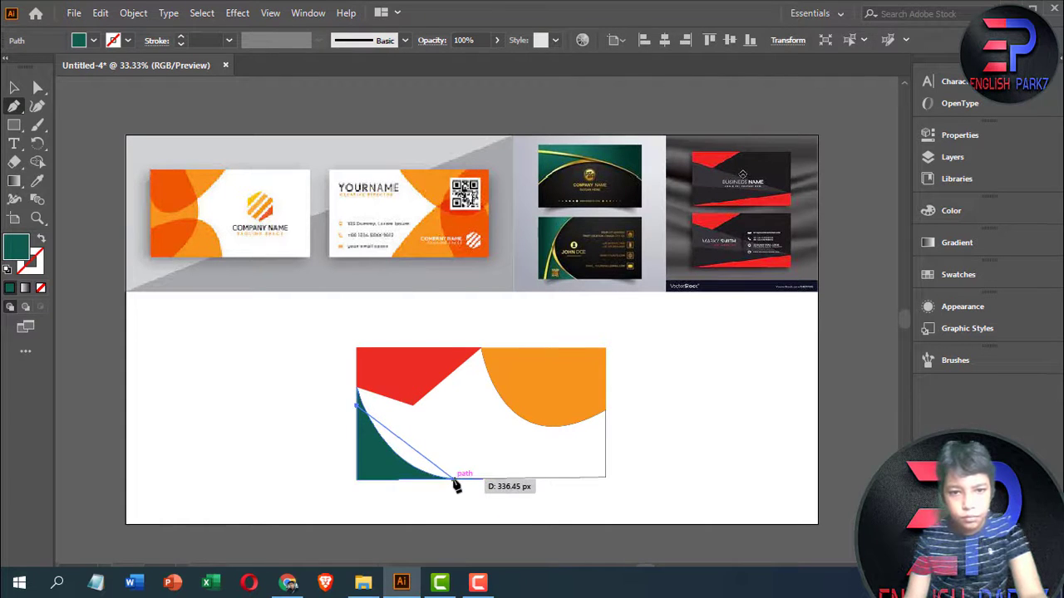
pyautogui.moveTo(454, 481); pyautogui.dragTo(536, 479)
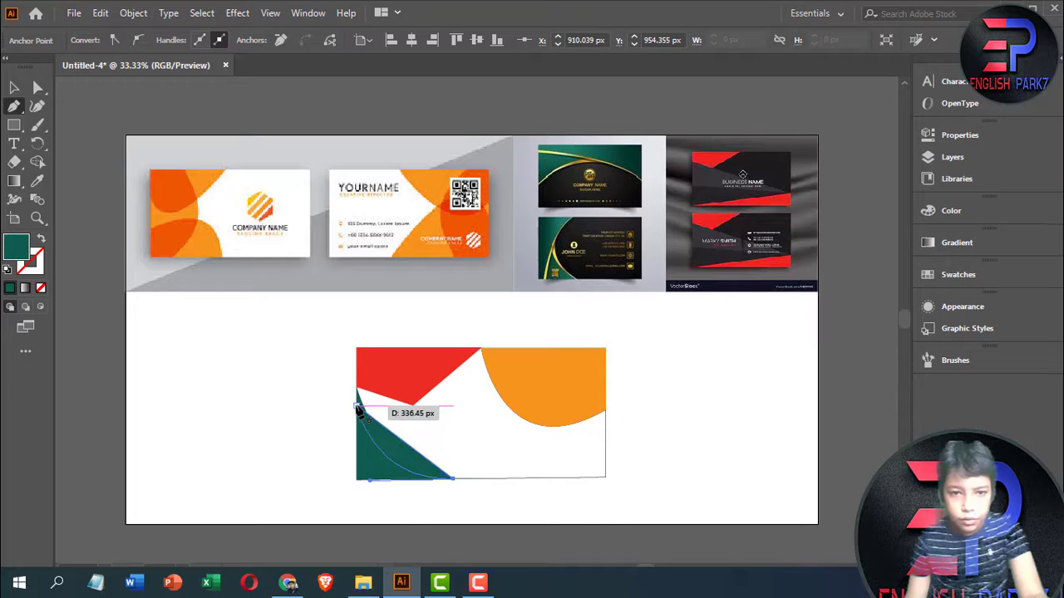
pyautogui.moveTo(358, 407); pyautogui.dragTo(334, 349)
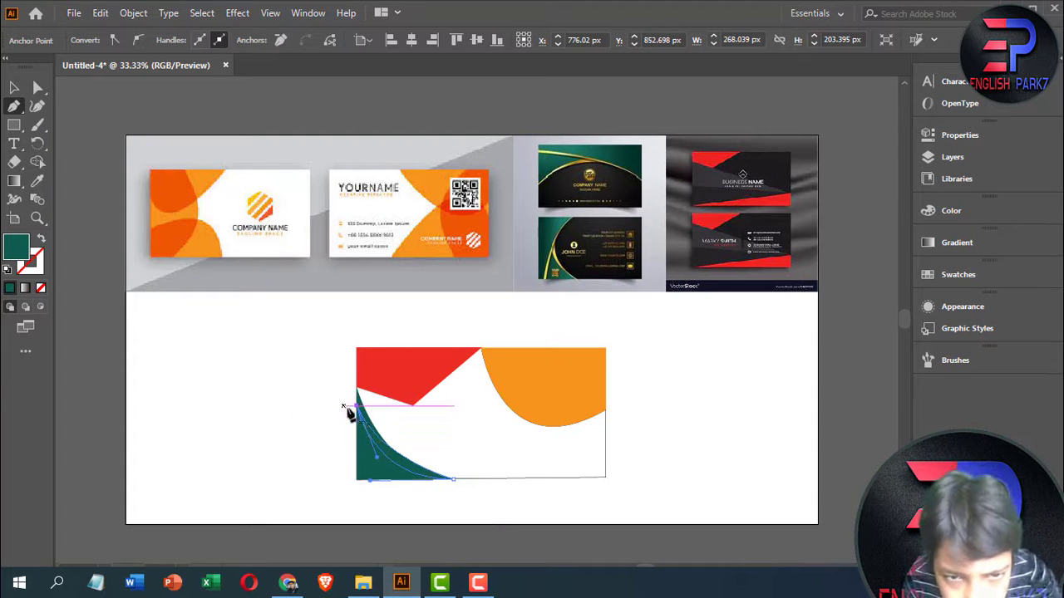
pyautogui.click(357, 407)
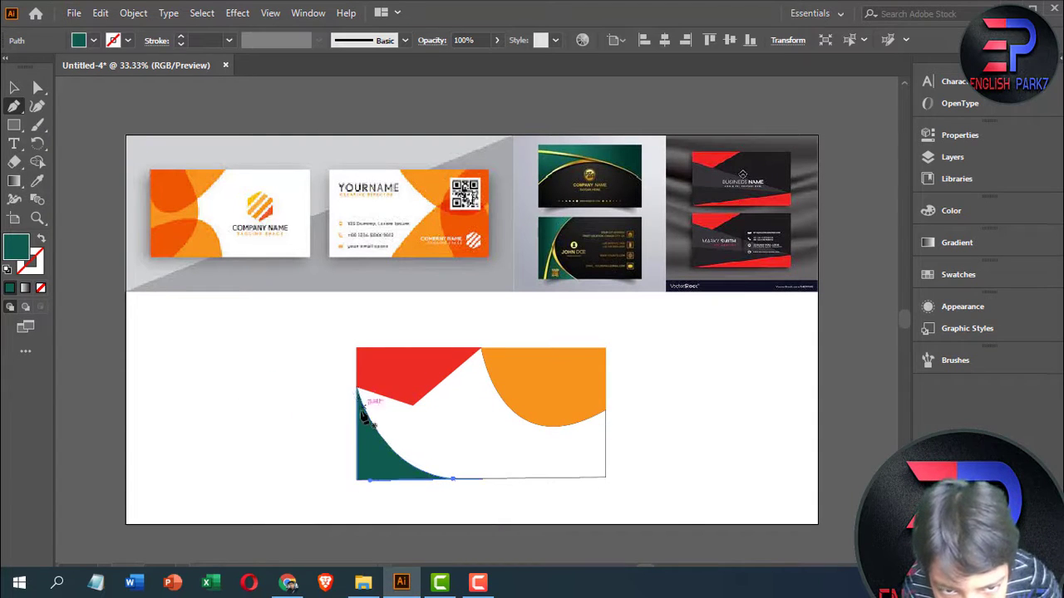
# Draw a thin closed crescent with the Pen tool along the green shape's curved edge, adding an anchor point on its inner curve
pyautogui.click(357, 386)
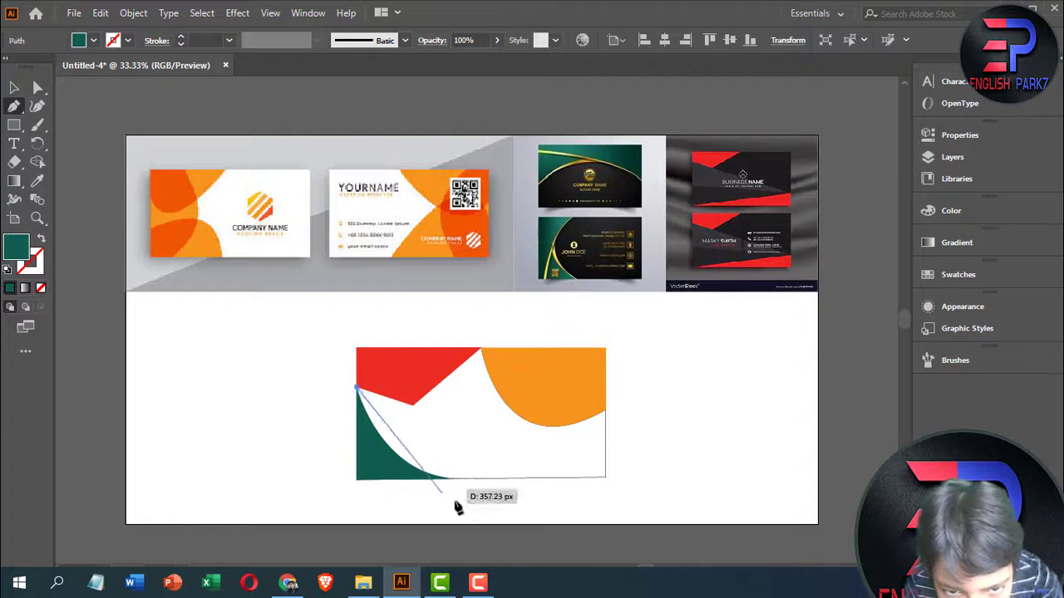
pyautogui.moveTo(454, 481); pyautogui.dragTo(537, 497)
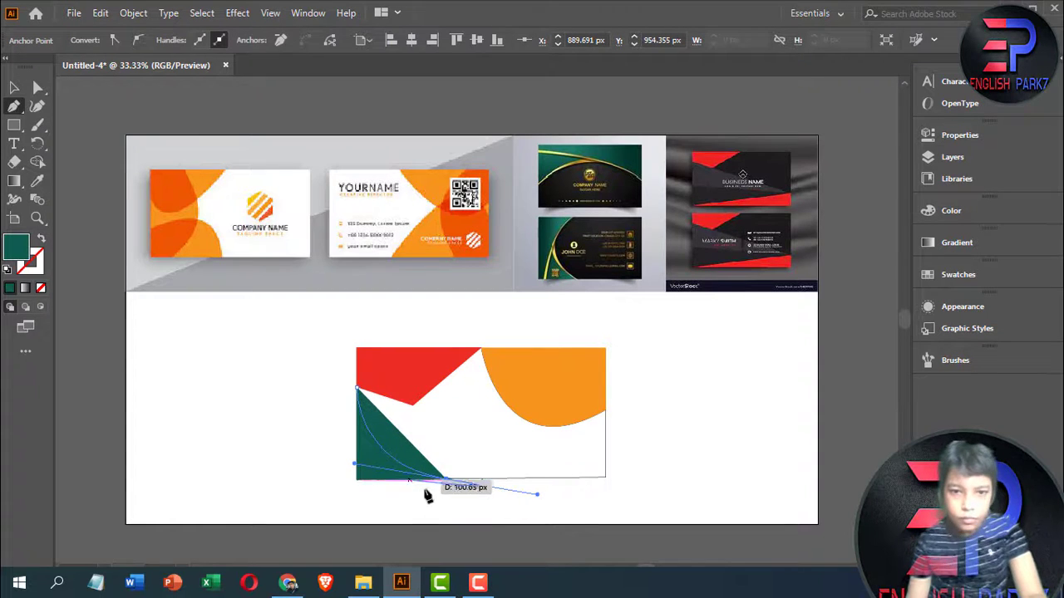
pyautogui.click(446, 481)
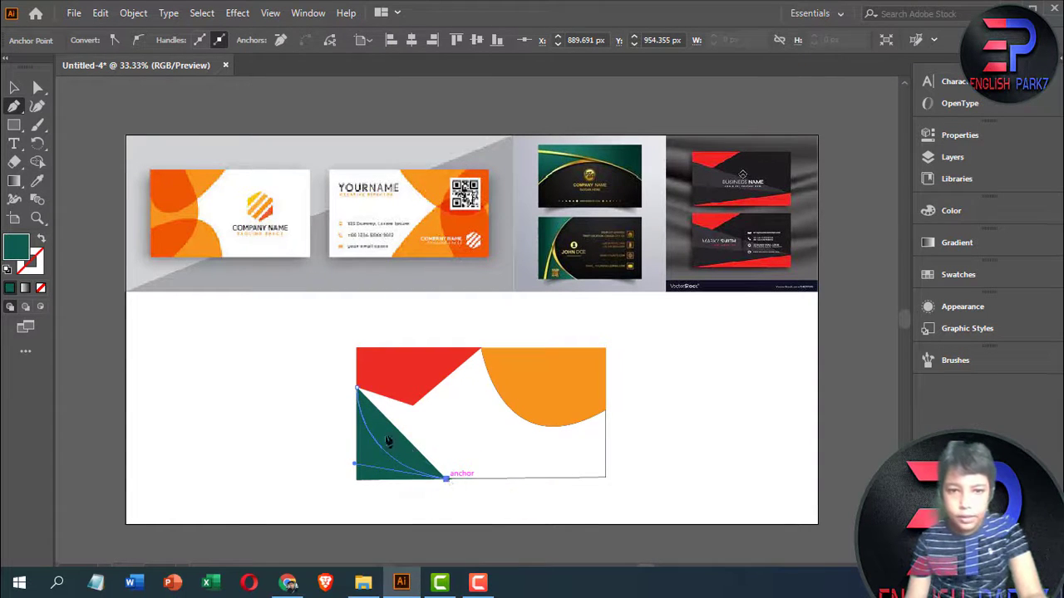
pyautogui.click(358, 389)
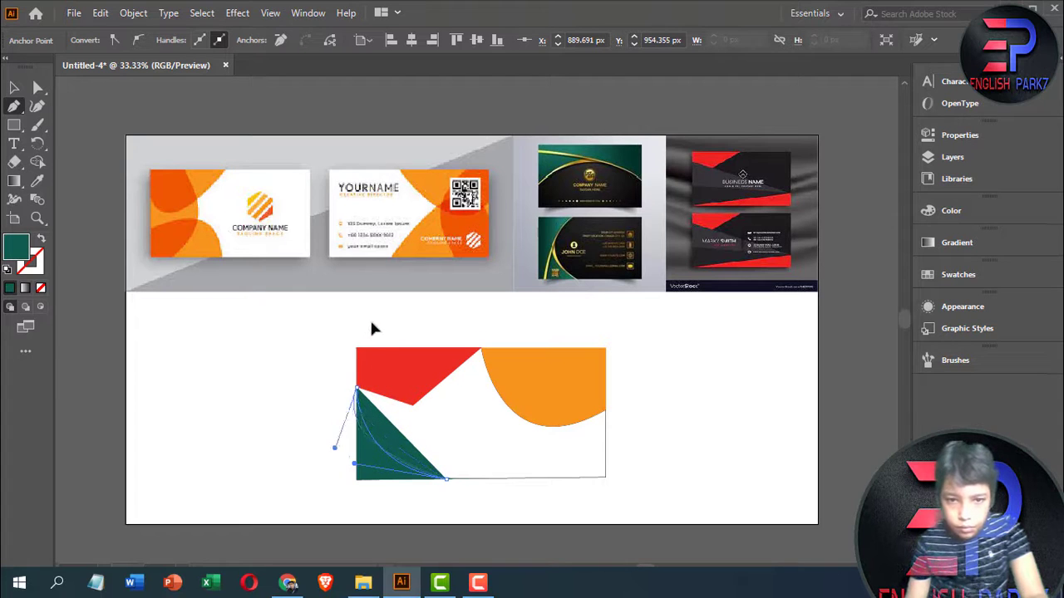
pyautogui.moveTo(358, 308); pyautogui.dragTo(353, 350)
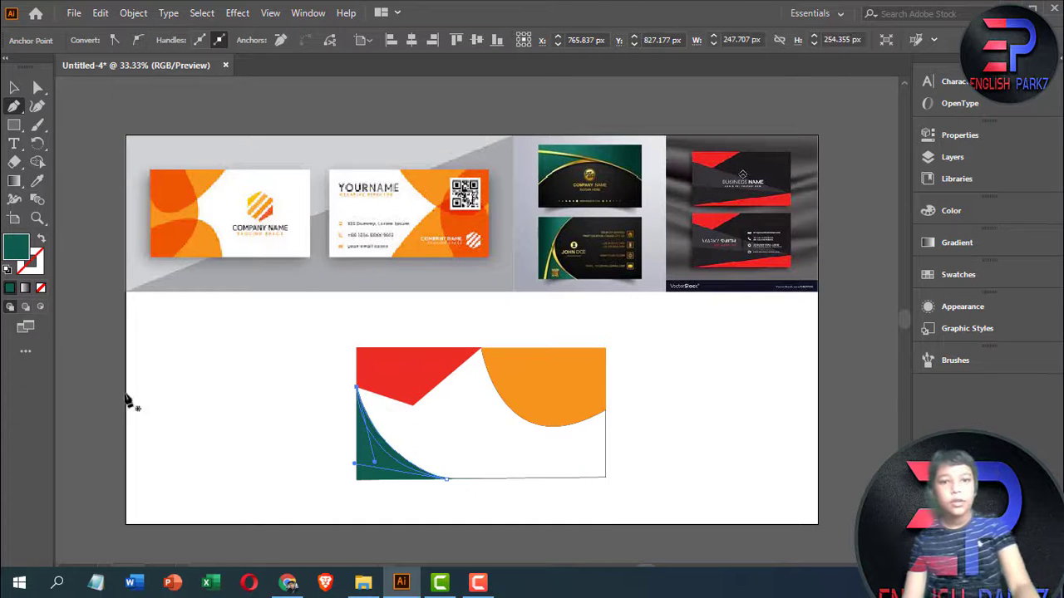
pyautogui.click(383, 452)
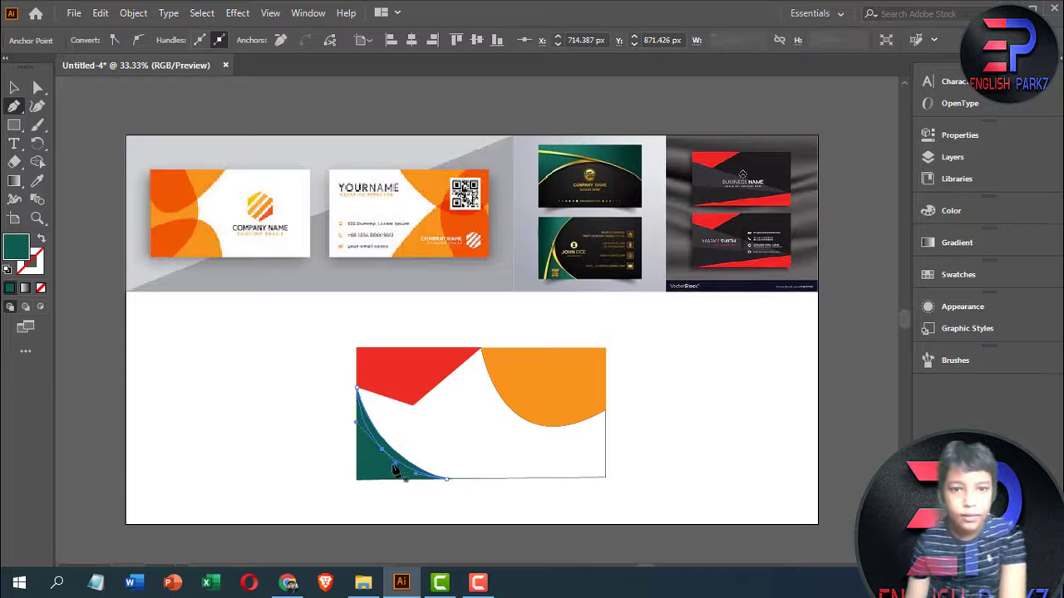
# Fill the thin crescent with the gold sampled from the green reference card and deselect it
pyautogui.click(37, 181)
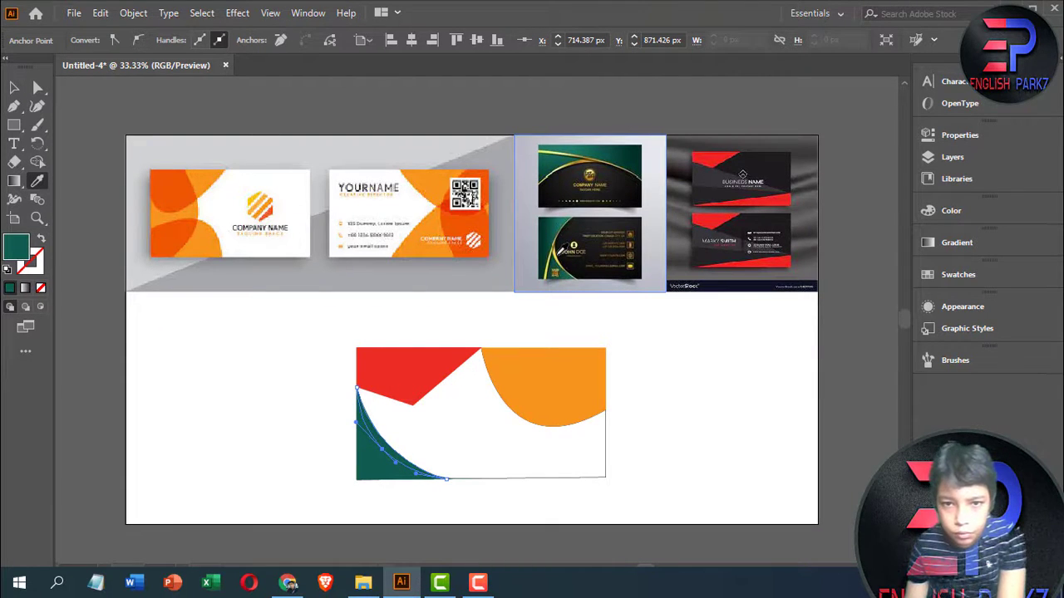
pyautogui.click(564, 250)
pyautogui.click(562, 247)
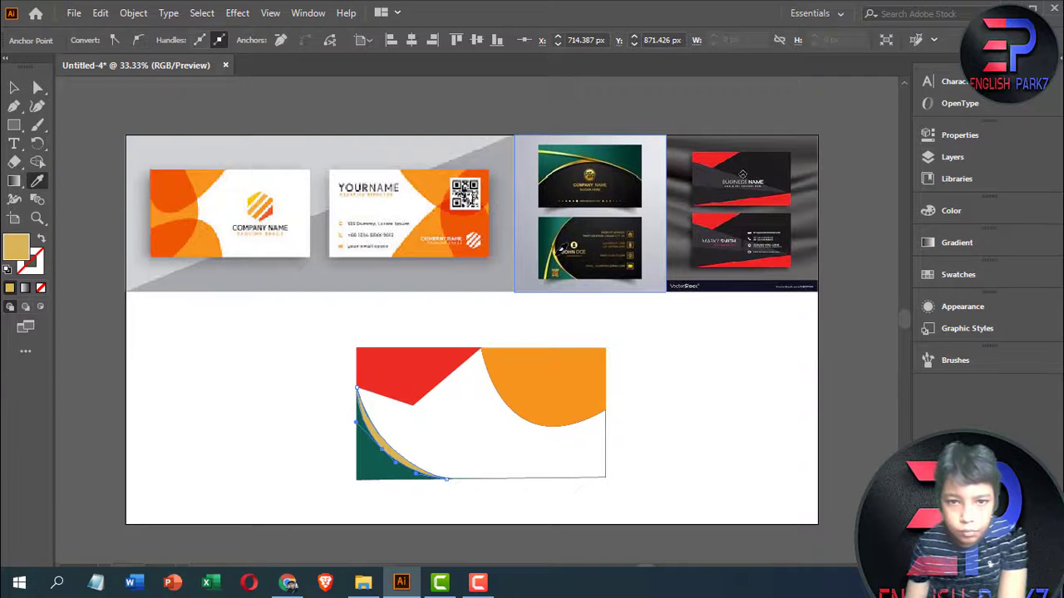
pyautogui.click(14, 87)
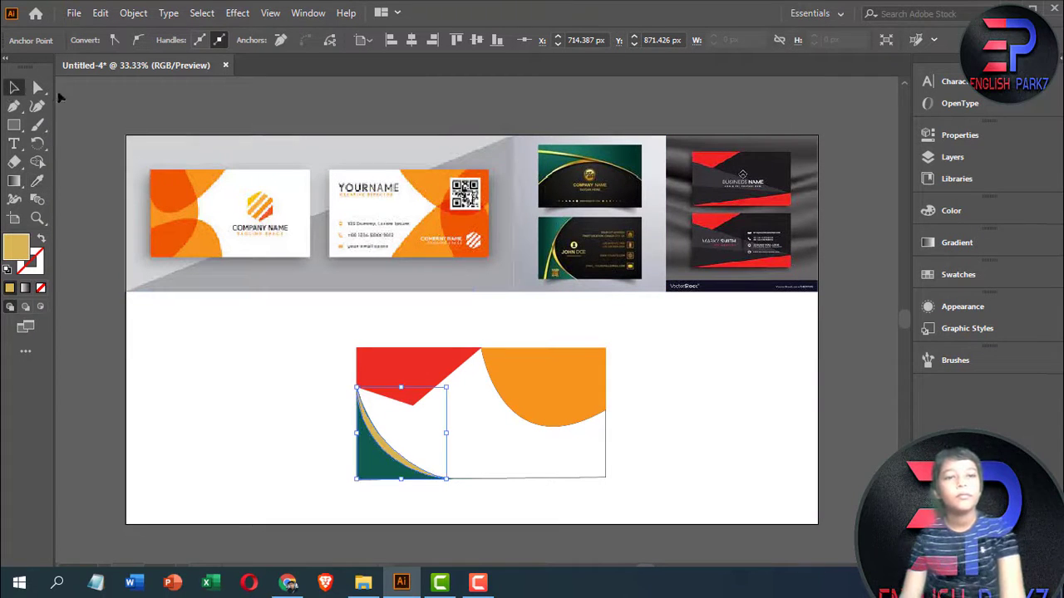
pyautogui.click(125, 206)
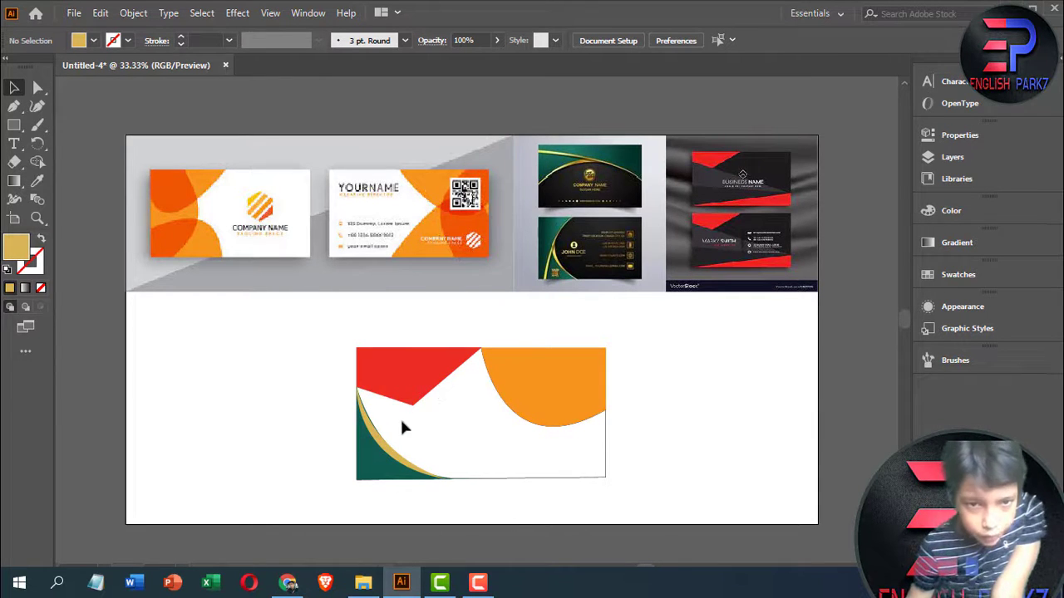
# Select the card outline with all its decorative shapes and use Shape Builder to make the blank central area a separate shape
pyautogui.click(479, 480)
pyautogui.click(526, 480)
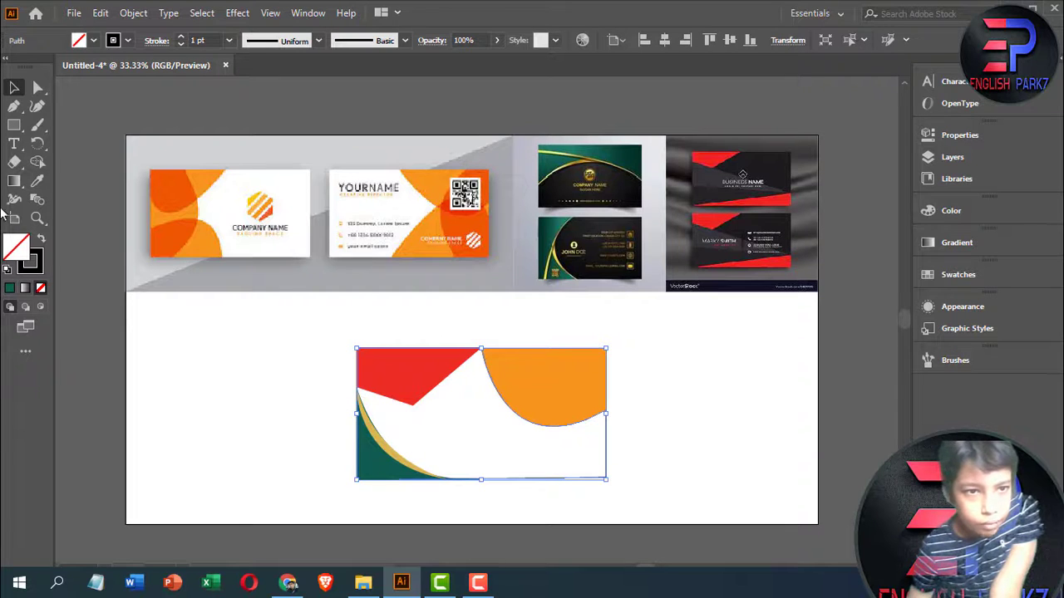
pyautogui.moveTo(285, 350); pyautogui.dragTo(552, 525)
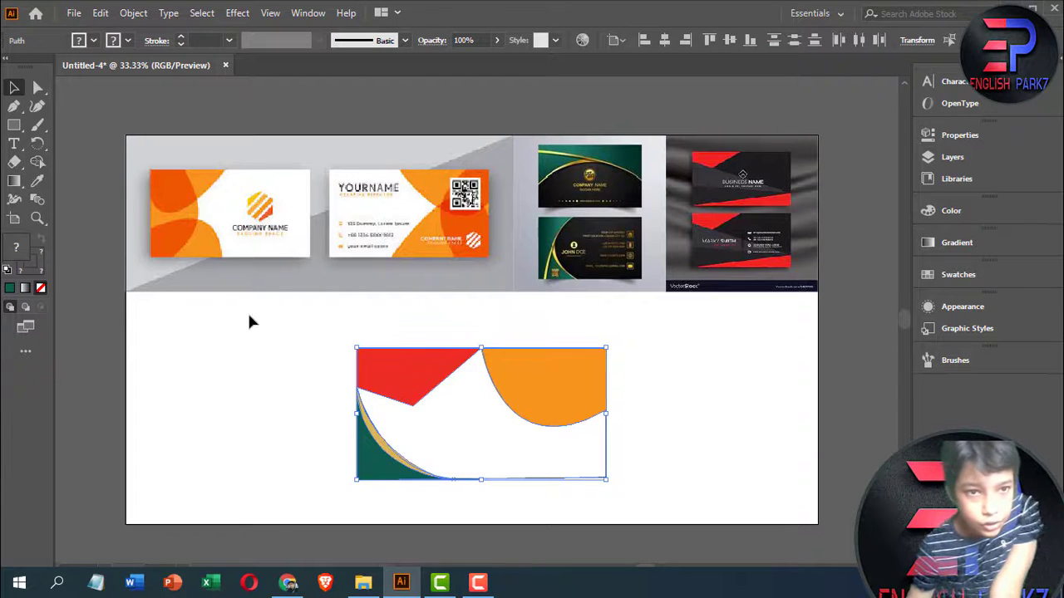
pyautogui.click(37, 162)
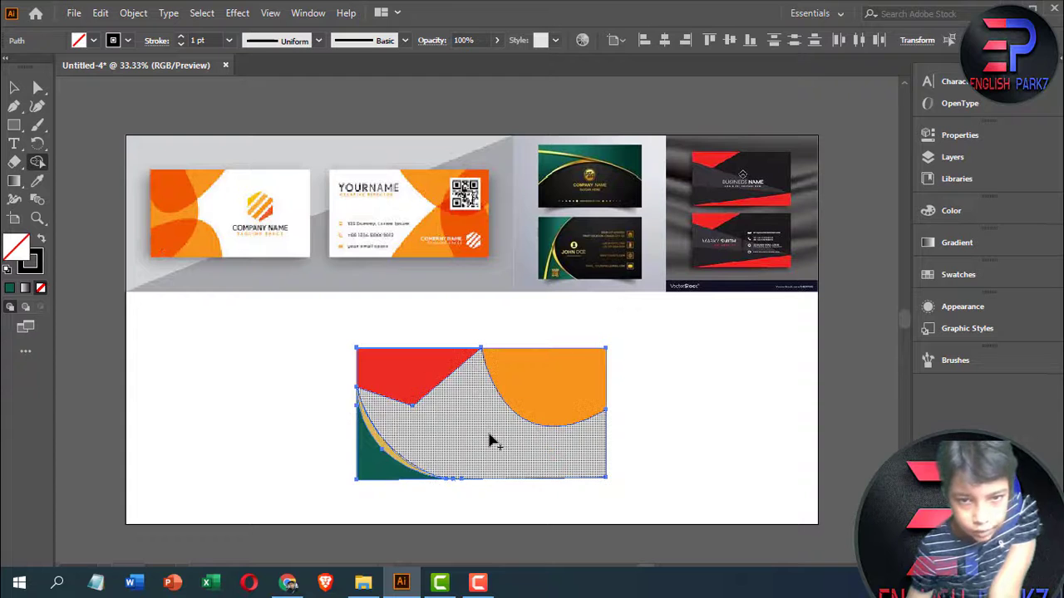
pyautogui.click(490, 440)
pyautogui.click(16, 92)
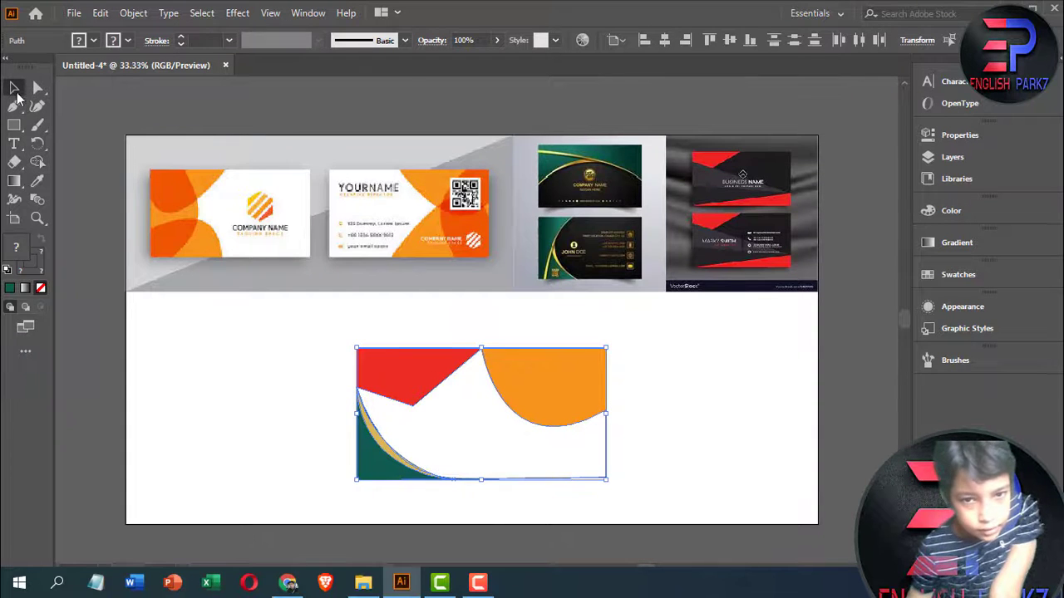
# Select the blank central shape, open it in isolation mode and leave isolation mode again
pyautogui.moveTo(456, 412); pyautogui.dragTo(556, 487)
pyautogui.click(490, 474)
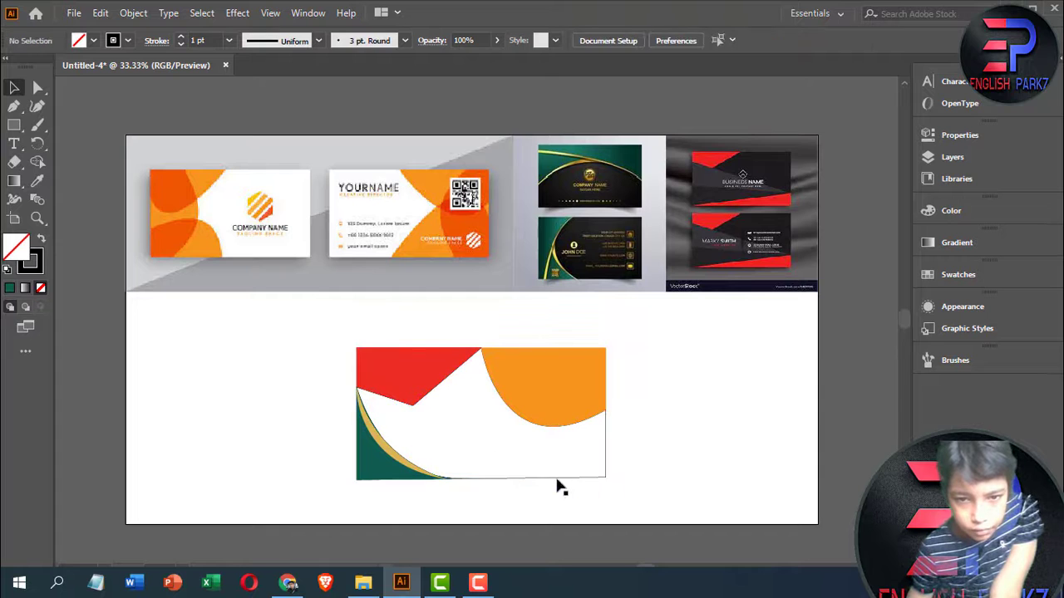
pyautogui.click(554, 482)
pyautogui.doubleClick(517, 430)
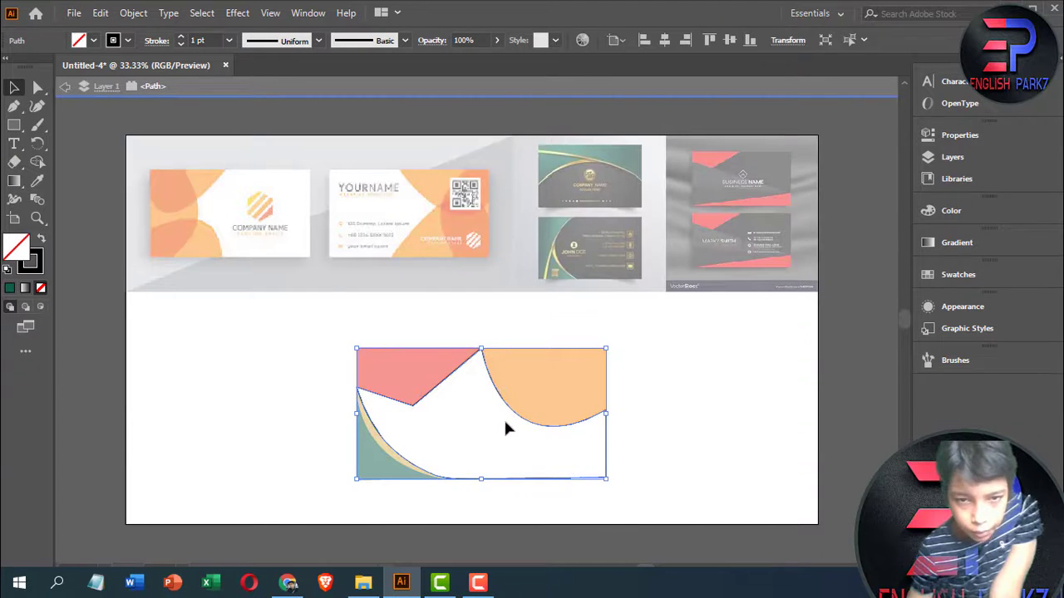
pyautogui.doubleClick(104, 276)
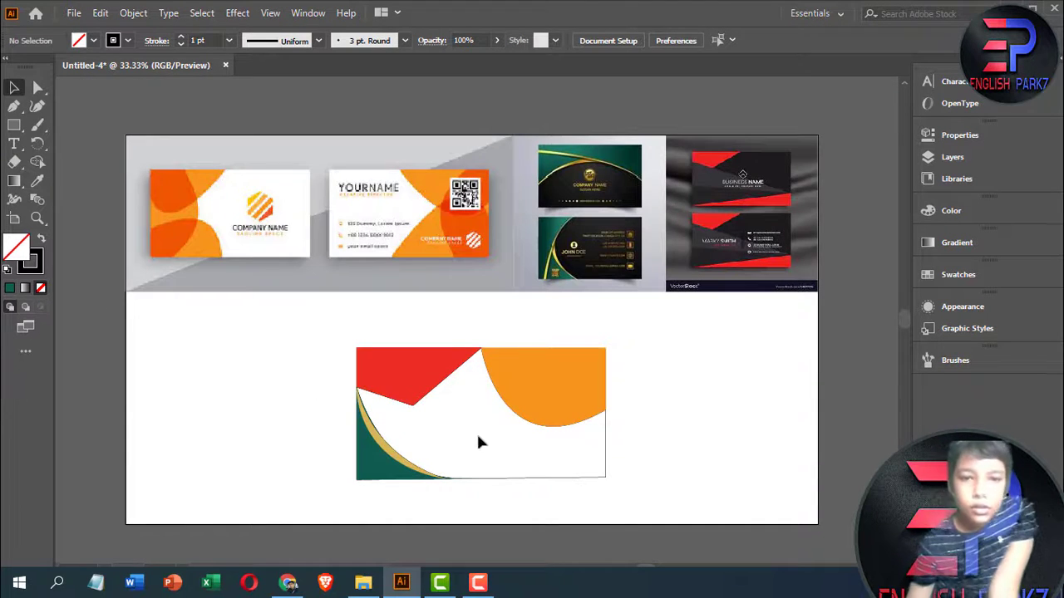
# Try to move the blank central shape away from the coloured shapes in isolation mode
pyautogui.click(434, 385)
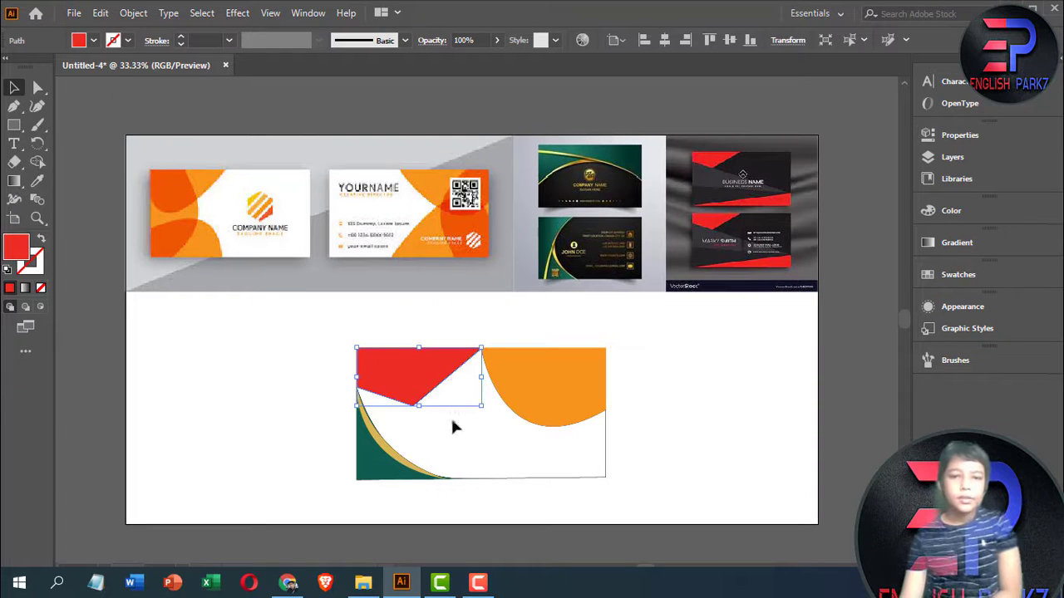
pyautogui.click(475, 487)
pyautogui.click(470, 478)
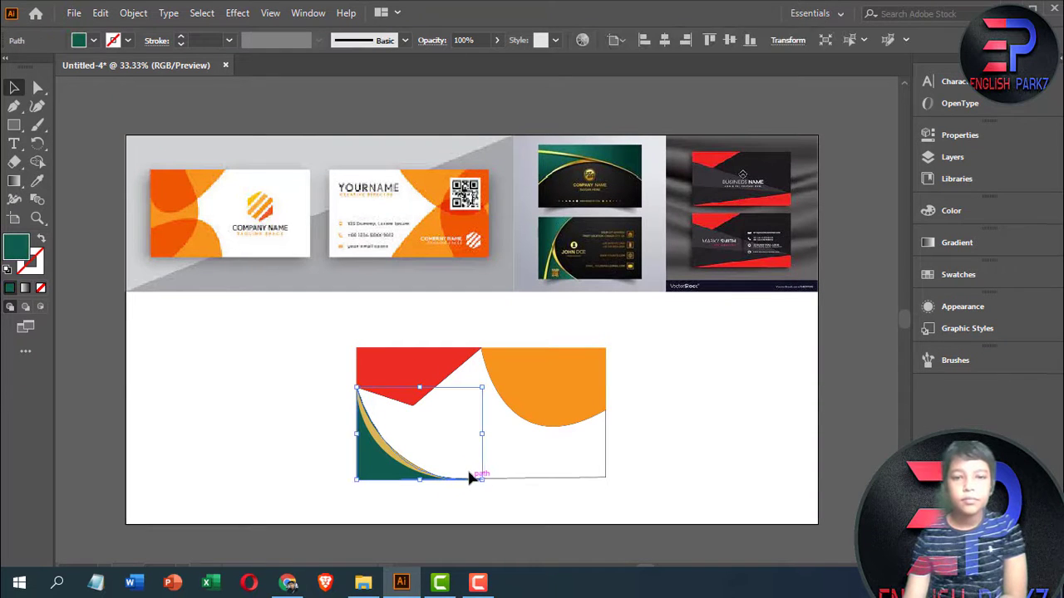
pyautogui.click(514, 482)
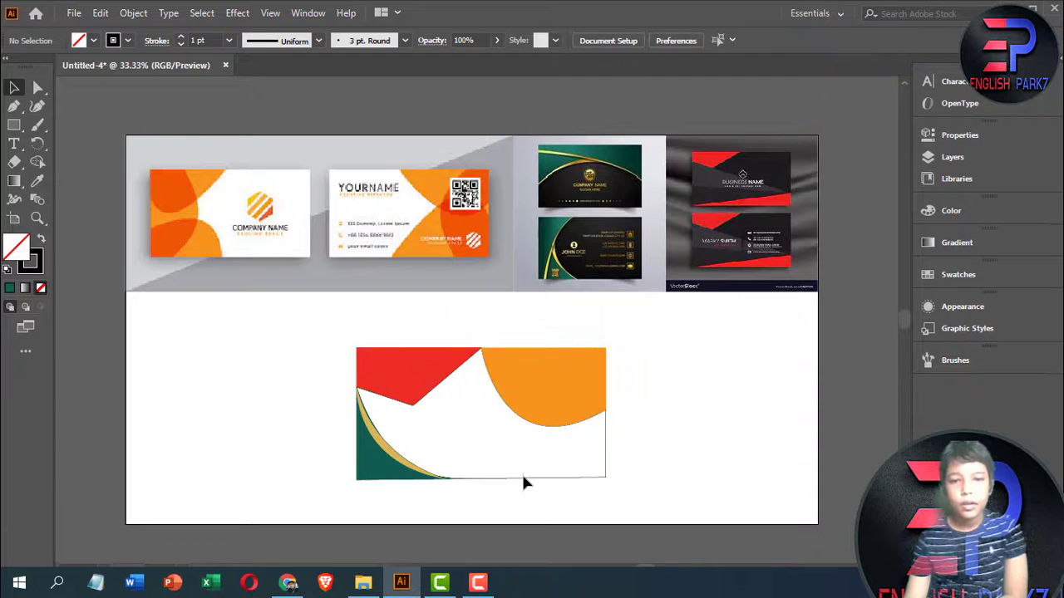
pyautogui.doubleClick(524, 479)
pyautogui.moveTo(561, 482); pyautogui.dragTo(586, 489)
pyautogui.click(404, 408)
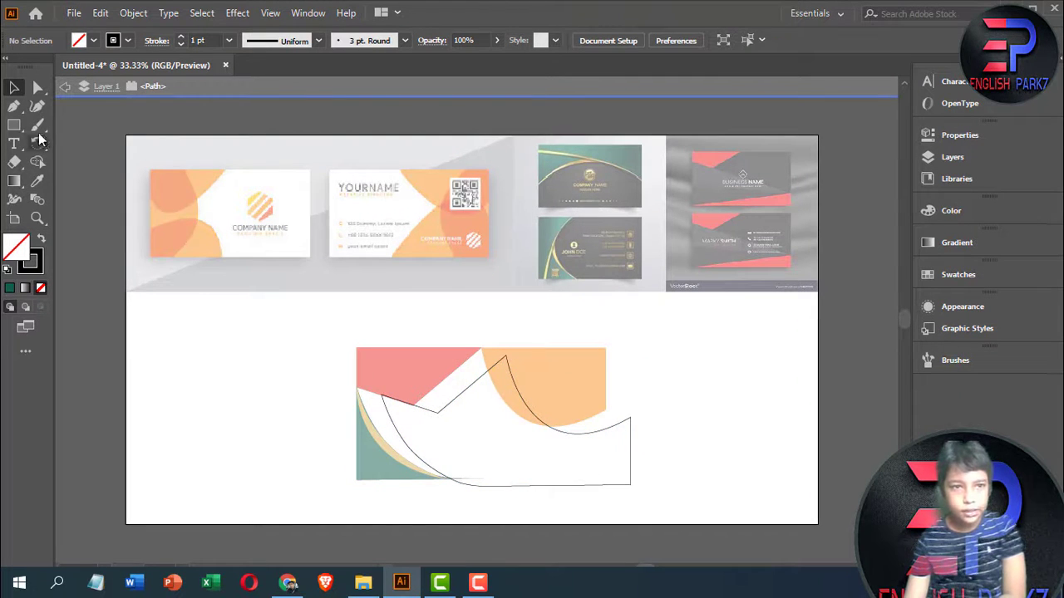
pyautogui.click(64, 86)
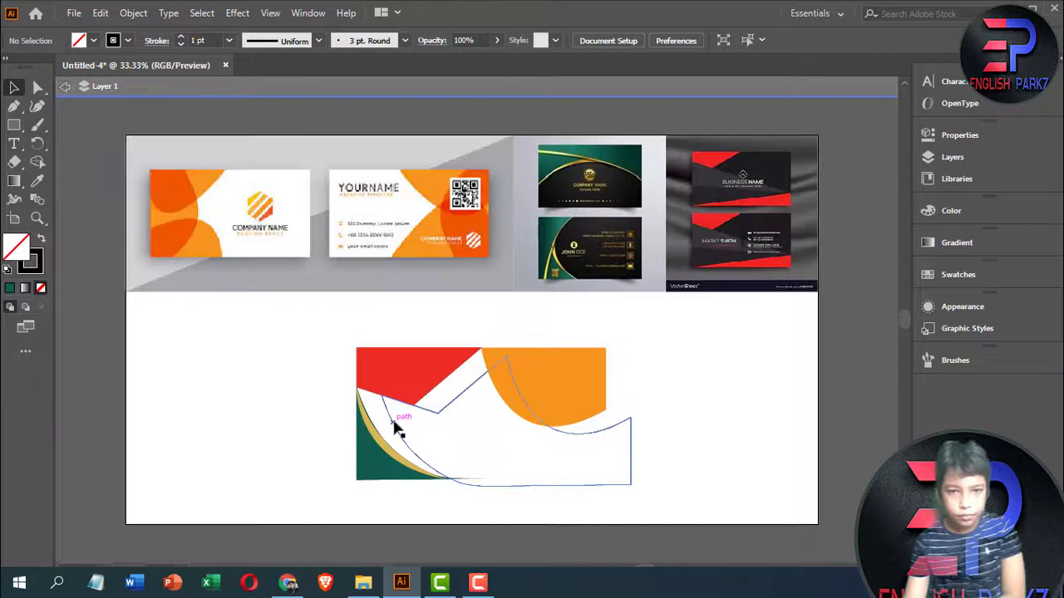
# Return the blank central shape to its original place between the coloured shapes and fill it with black (000000)
pyautogui.moveTo(393, 422); pyautogui.dragTo(656, 499)
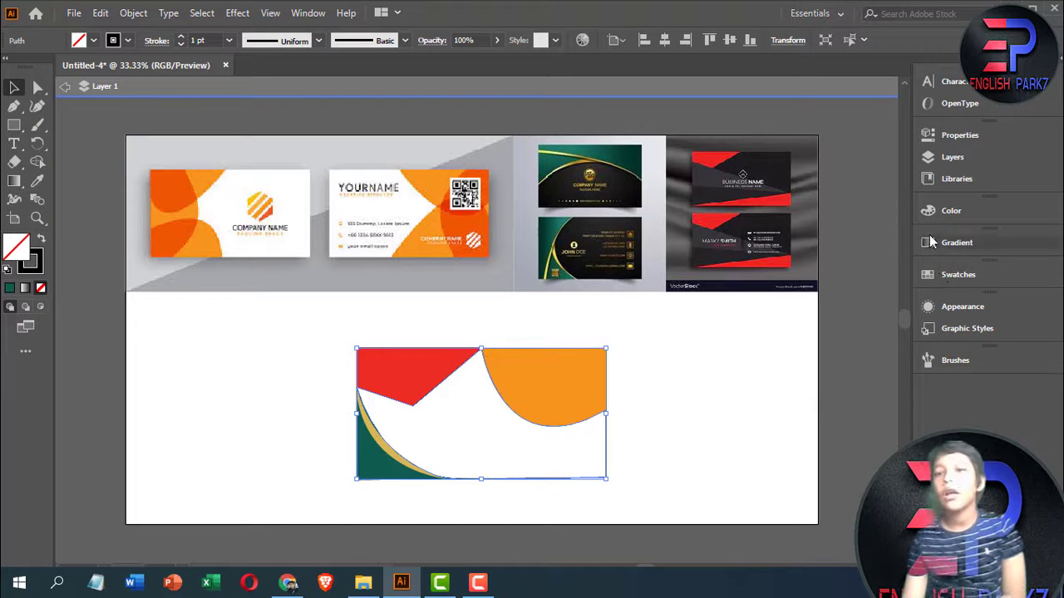
pyautogui.click(938, 211)
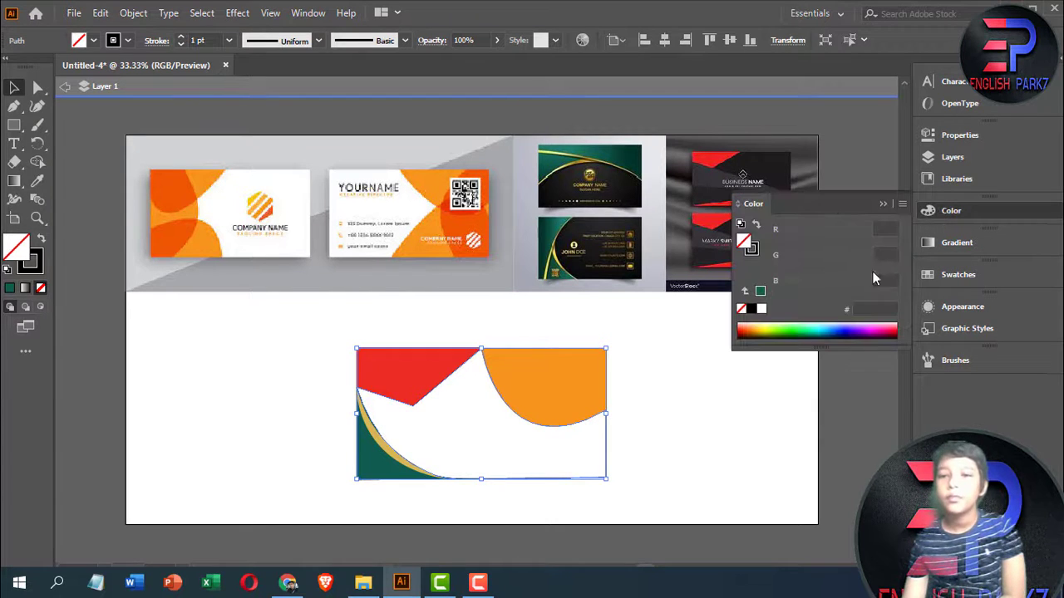
pyautogui.click(759, 309)
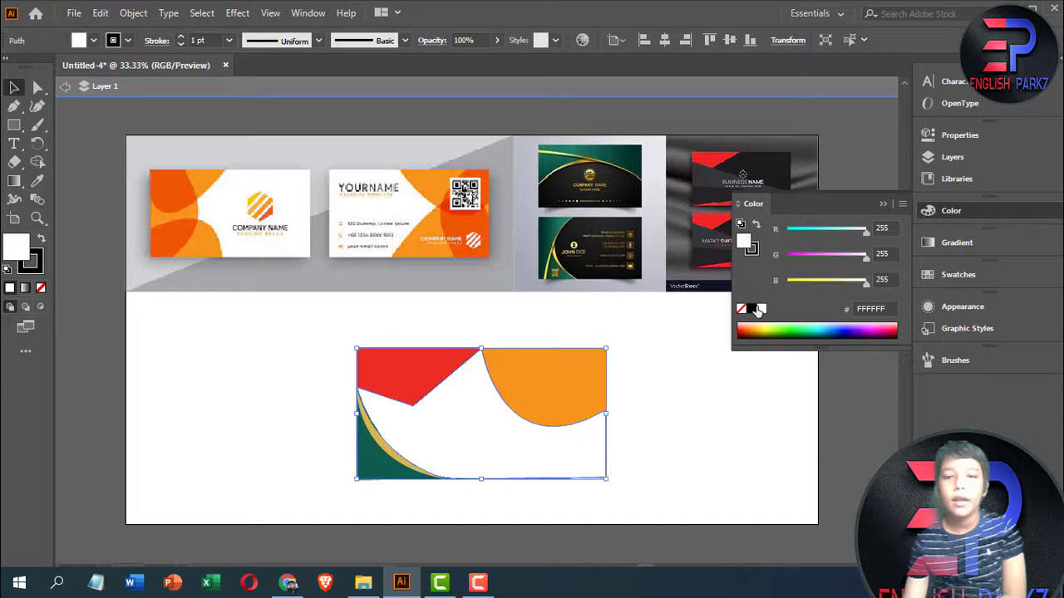
pyautogui.click(751, 310)
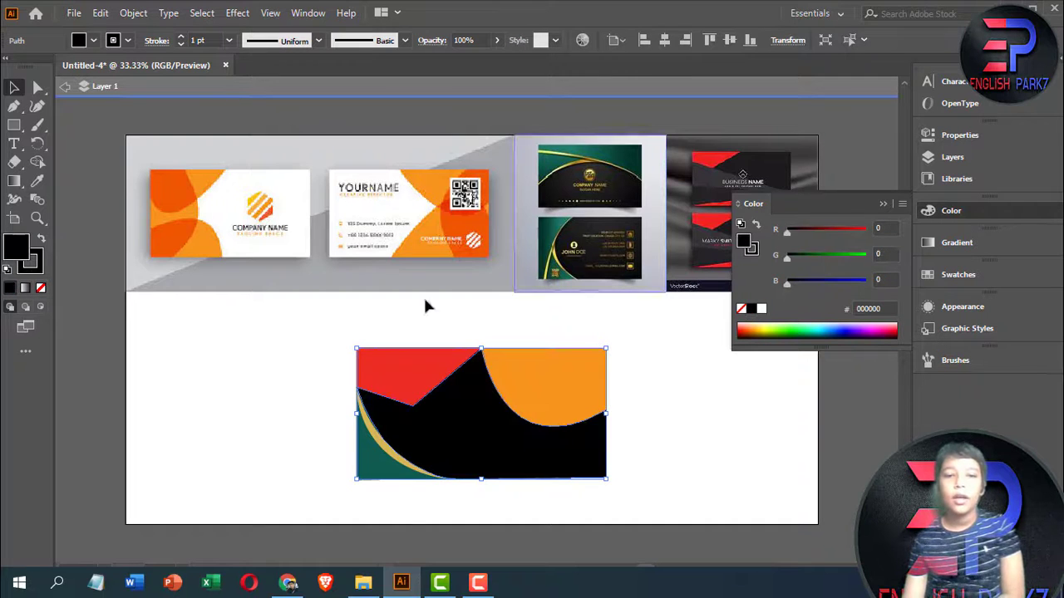
pyautogui.click(882, 204)
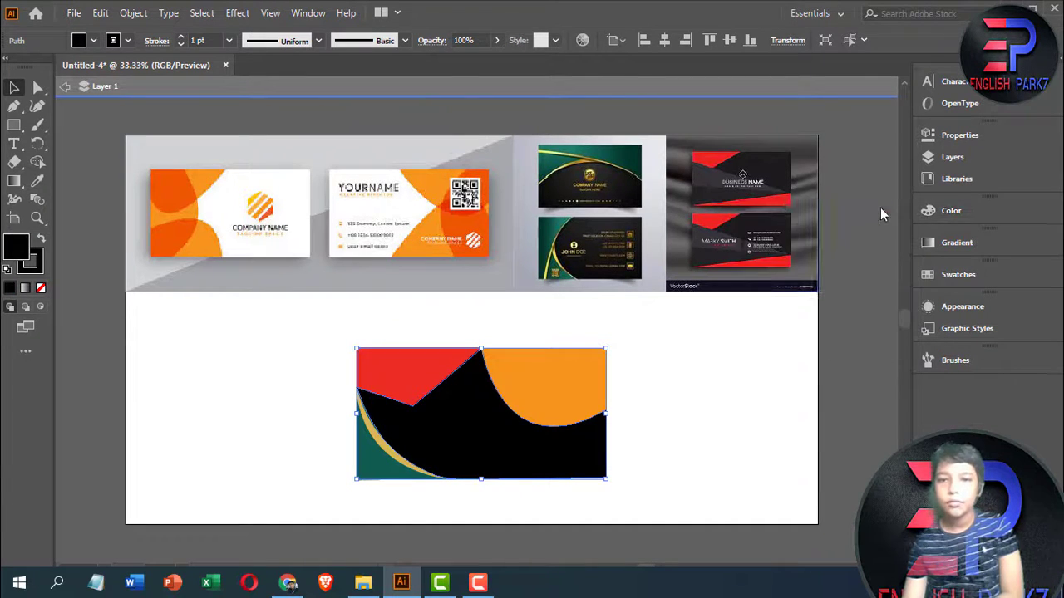
# Draw a closed black angular shape with the Pen tool over the orange shape's outer corner, along the card's upper and right edges
pyautogui.click(13, 105)
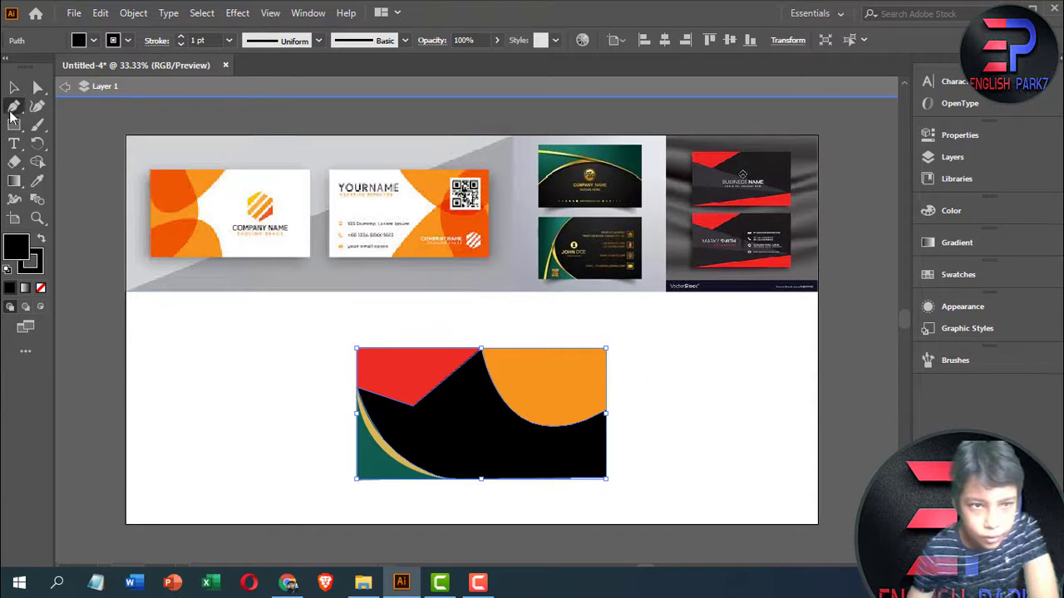
pyautogui.click(482, 348)
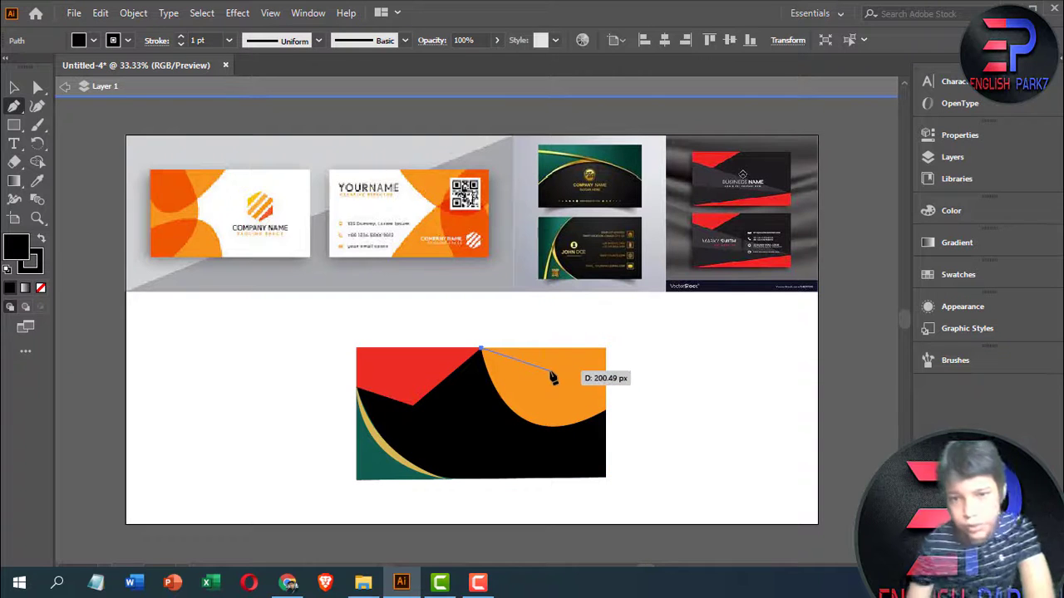
pyautogui.click(579, 368)
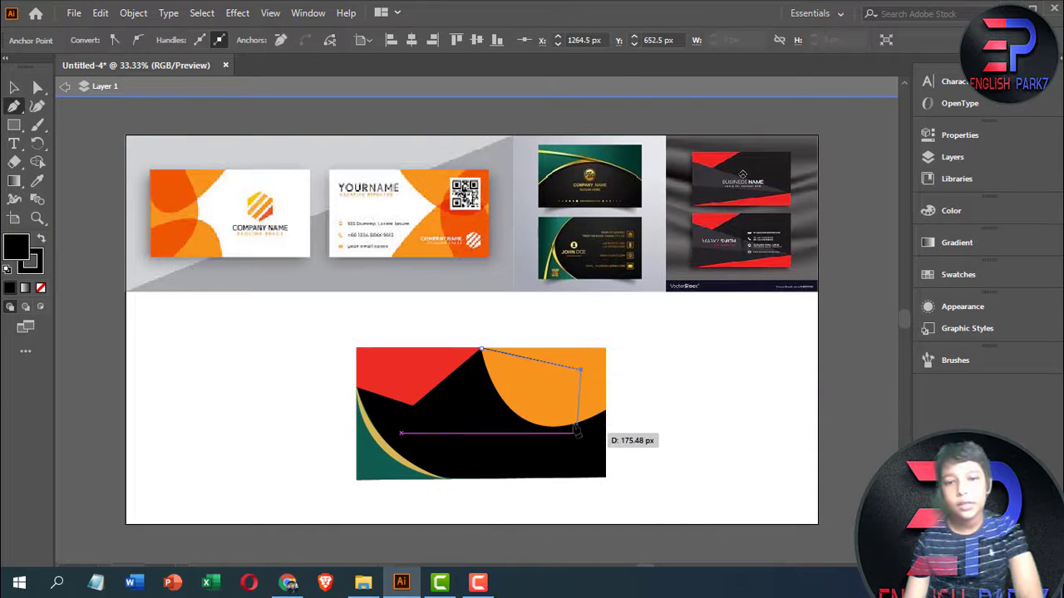
pyautogui.click(568, 427)
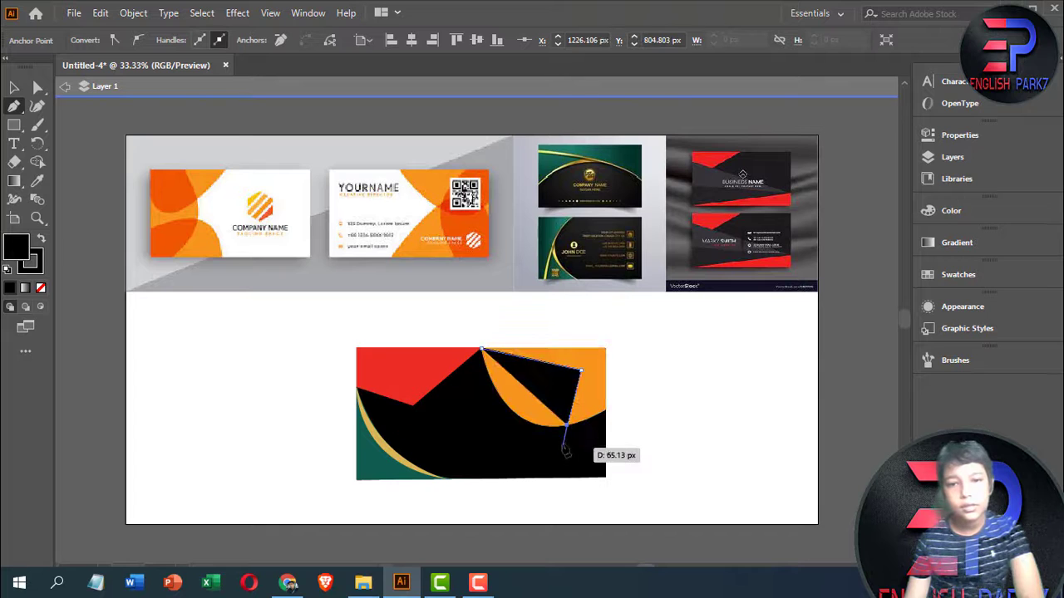
pyautogui.click(606, 411)
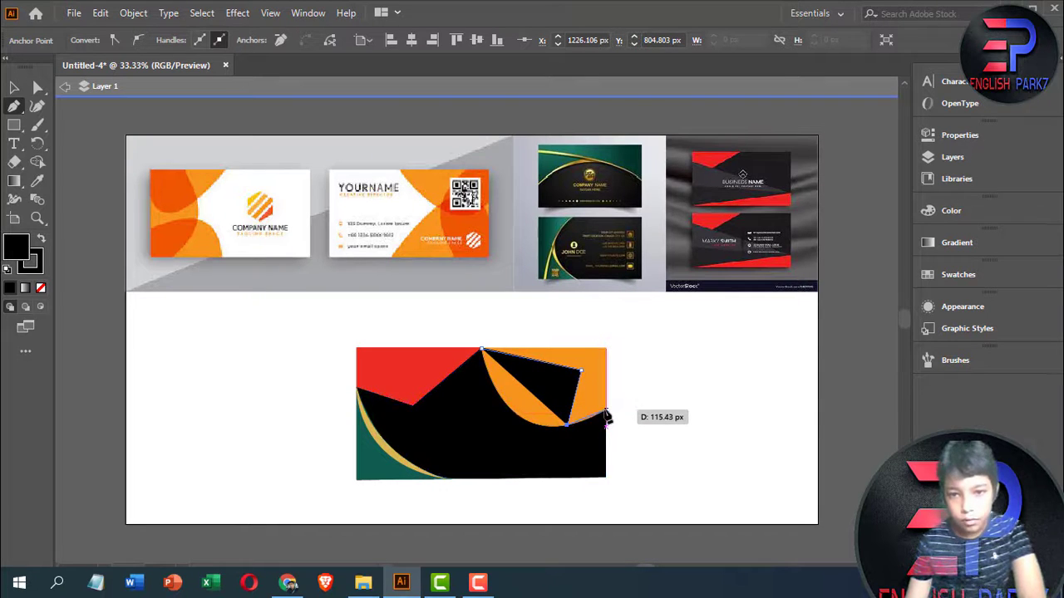
pyautogui.click(606, 349)
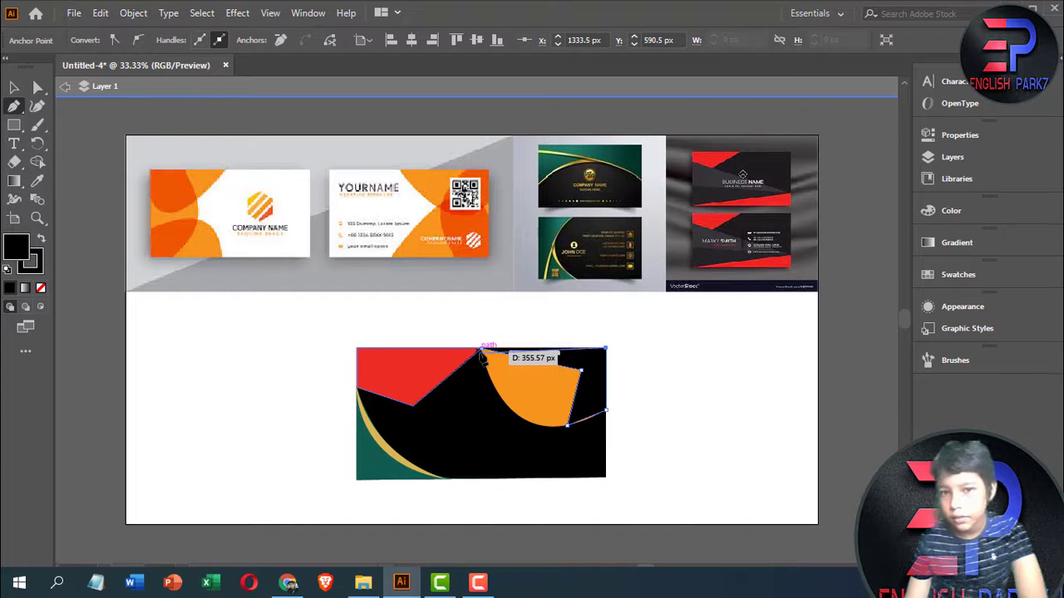
pyautogui.click(480, 351)
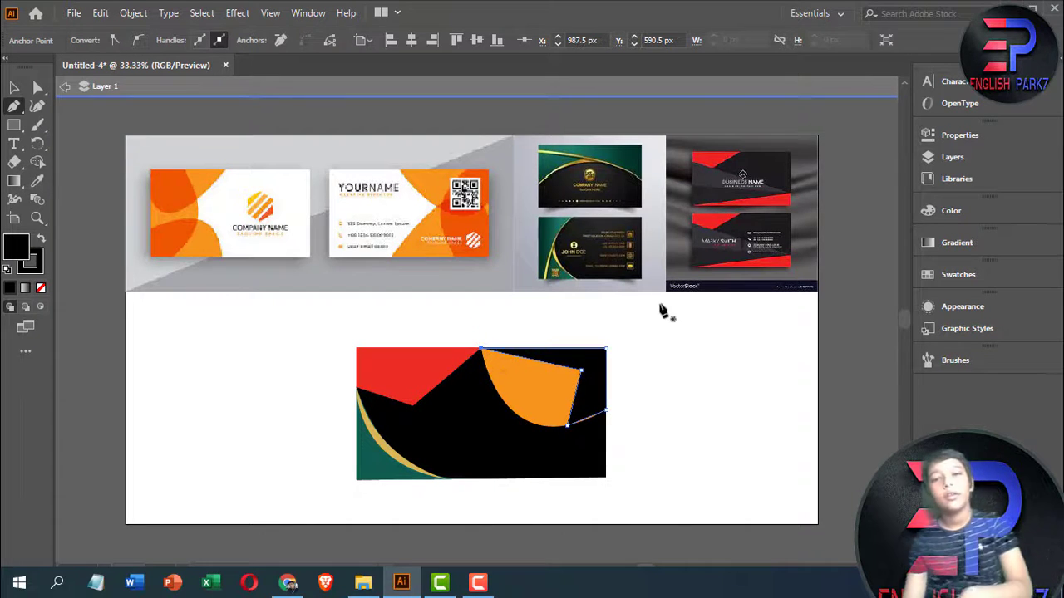
pyautogui.click(15, 87)
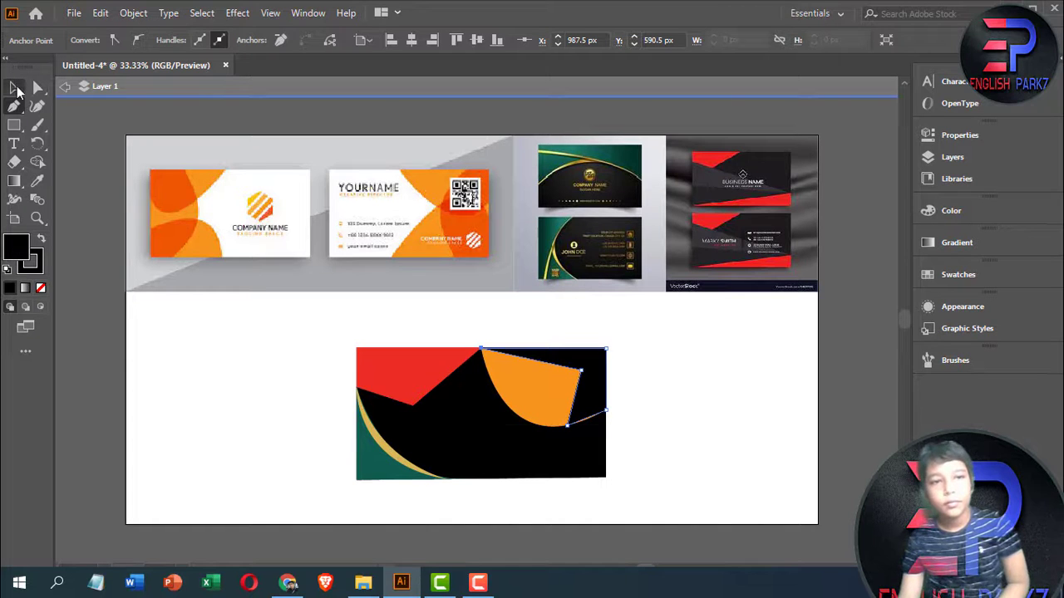
pyautogui.click(800, 447)
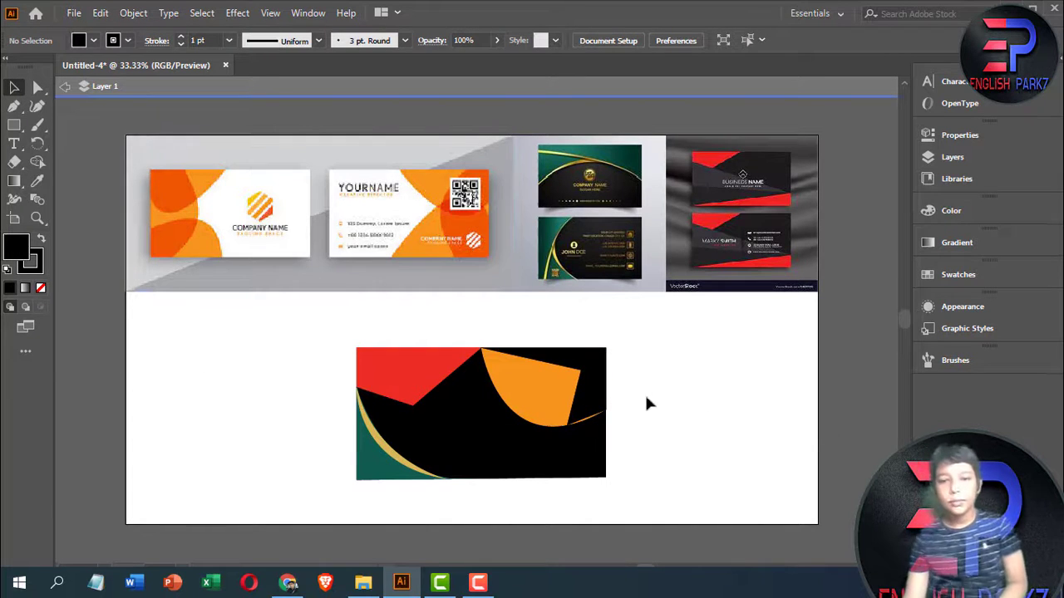
# Undo the black angular shape drawn over the orange area, back to its first anchor point
pyautogui.click(574, 422)
pyautogui.hotkey('ctrl', 'z')
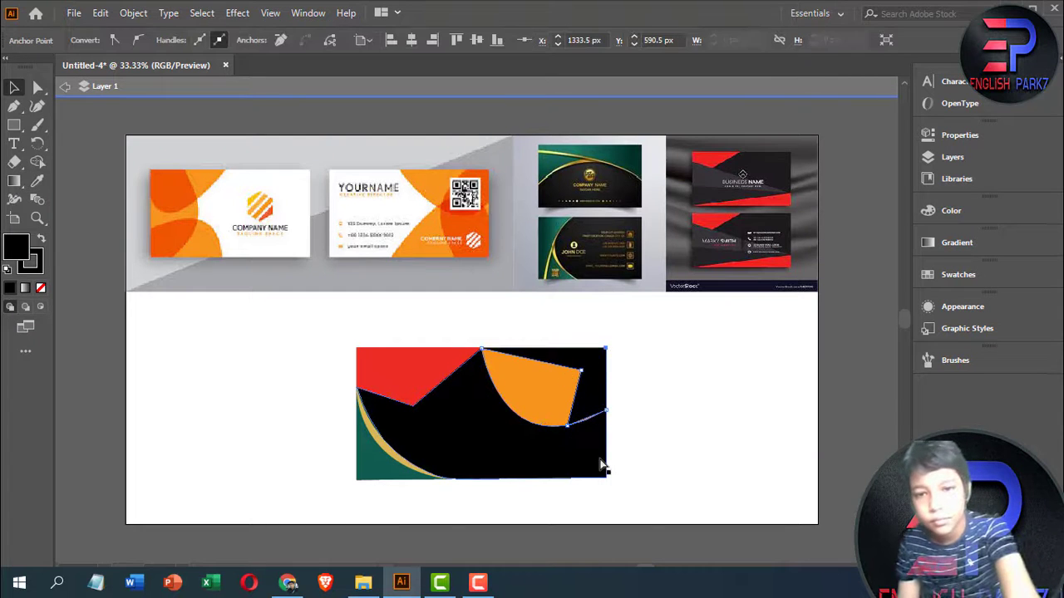
pyautogui.hotkey('ctrl', 'z')
pyautogui.hotkey('ctrl', 'z')
pyautogui.hotkey('ctrl', 'z')
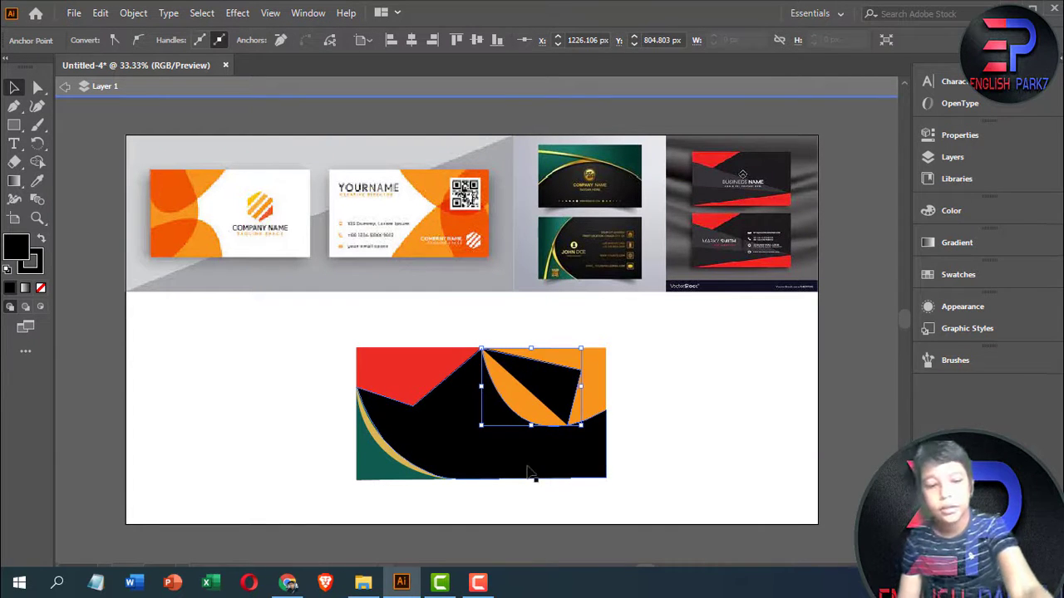
pyautogui.hotkey('ctrl', 'z')
pyautogui.hotkey('ctrl', 'z')
pyautogui.hotkey('ctrl', 'z')
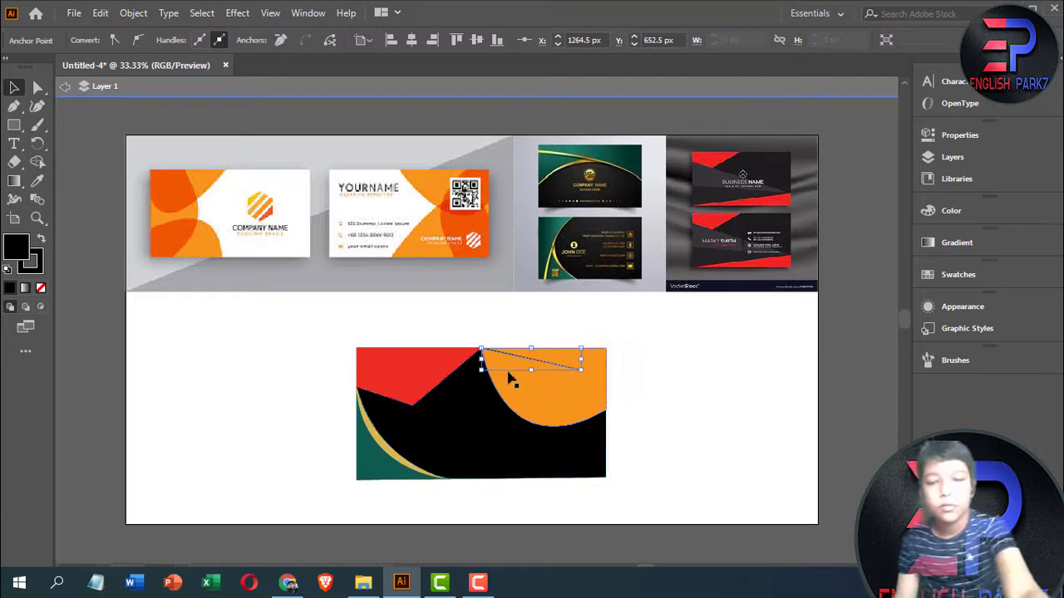
pyautogui.hotkey('ctrl', 'z')
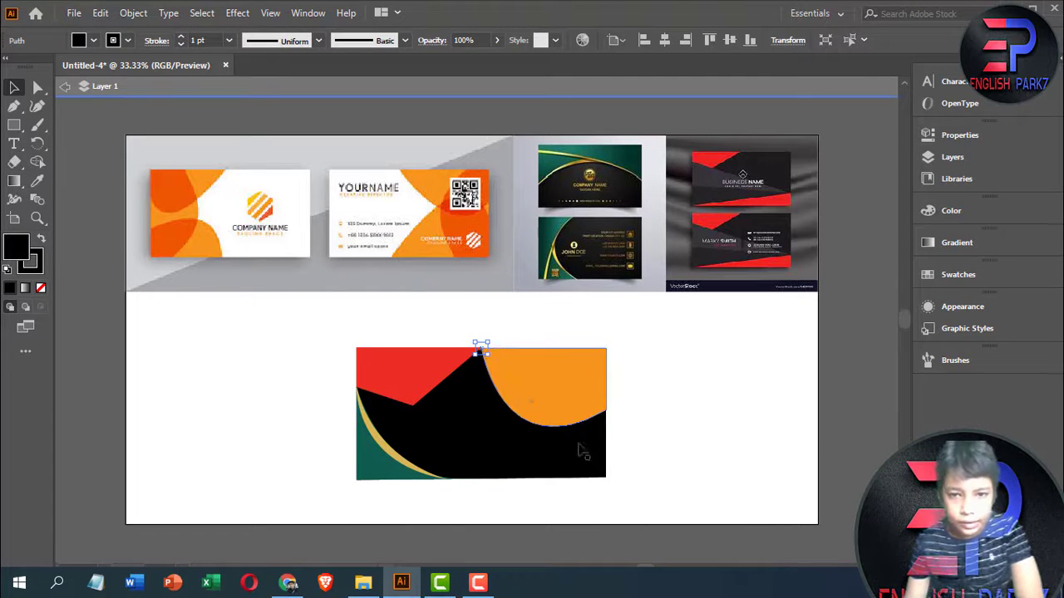
pyautogui.click(15, 106)
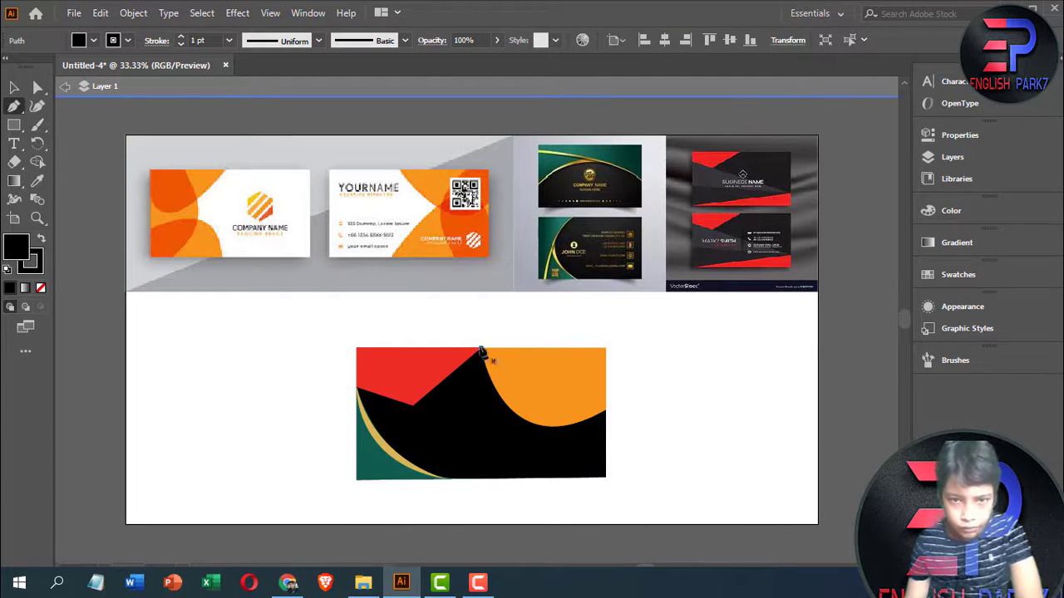
pyautogui.hotkey('ctrl', 'z')
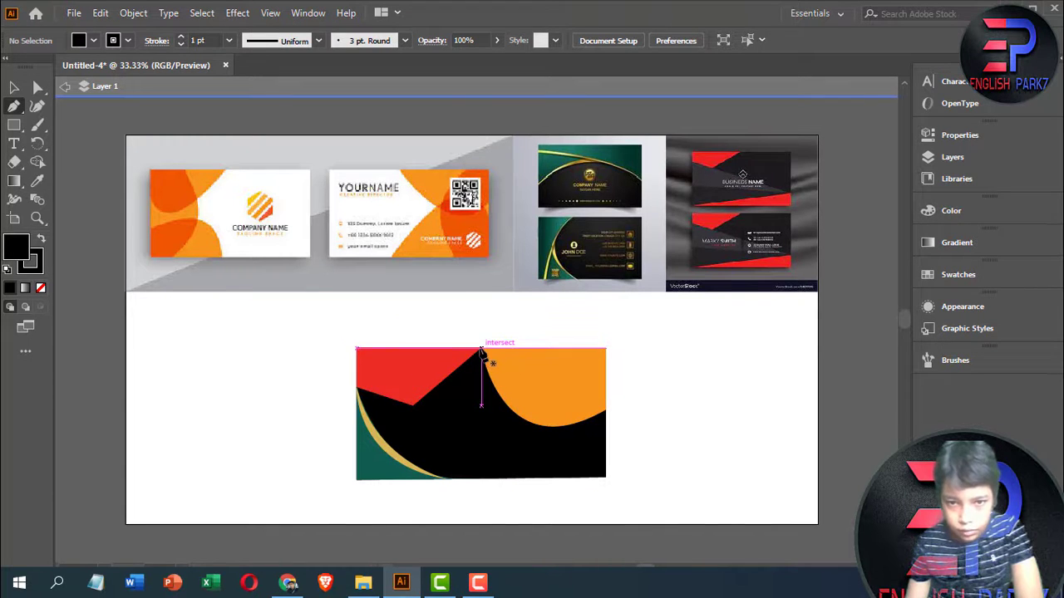
# Draw a closed black Pen shape from the red and orange shapes' meeting point, covering the orange area's outer corner, and deselect it
pyautogui.moveTo(481, 350); pyautogui.dragTo(574, 368)
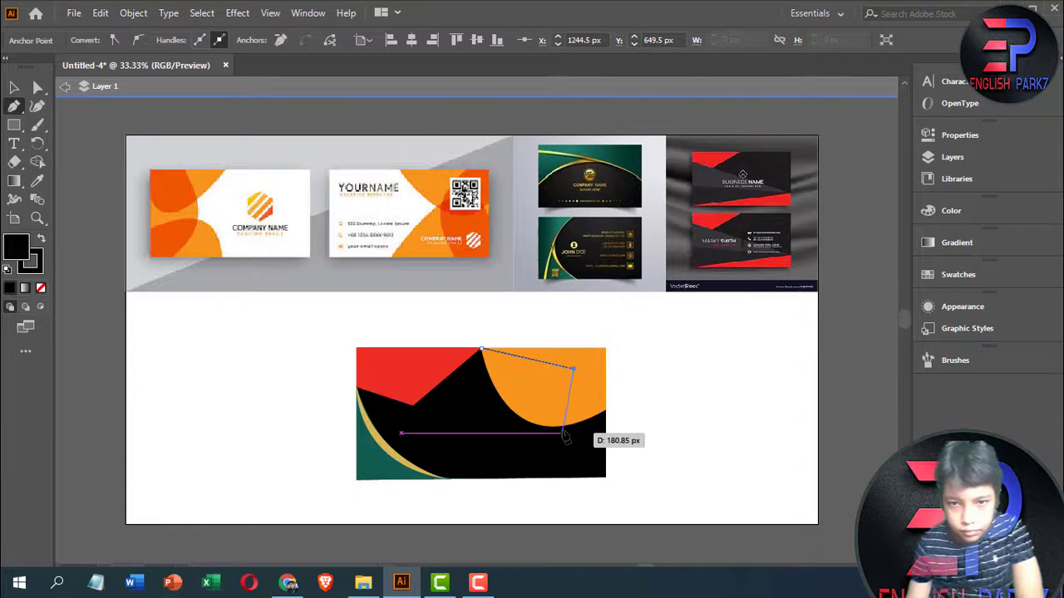
pyautogui.click(562, 425)
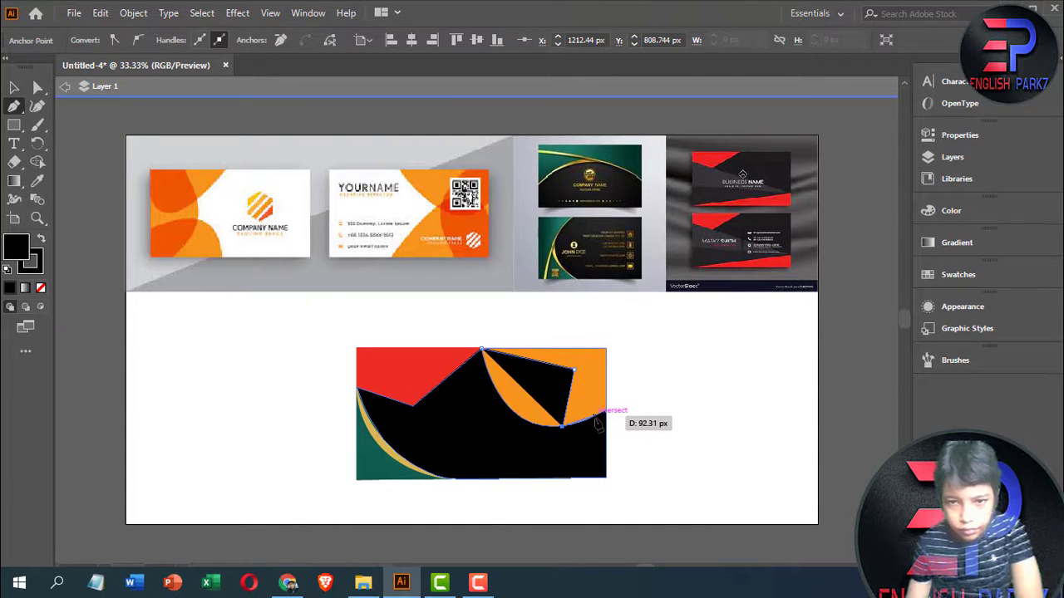
pyautogui.click(605, 409)
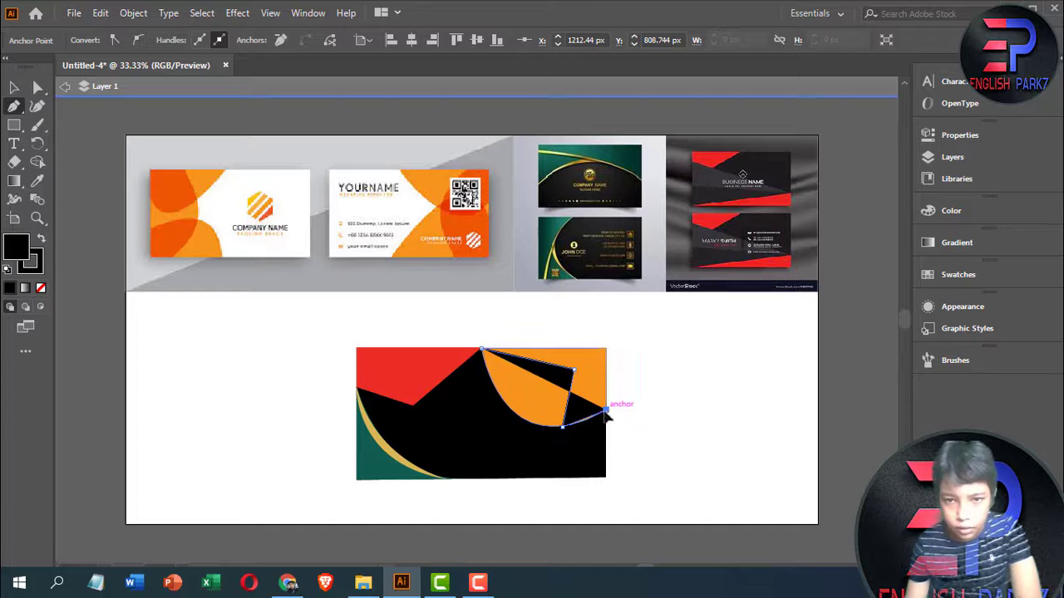
pyautogui.click(606, 347)
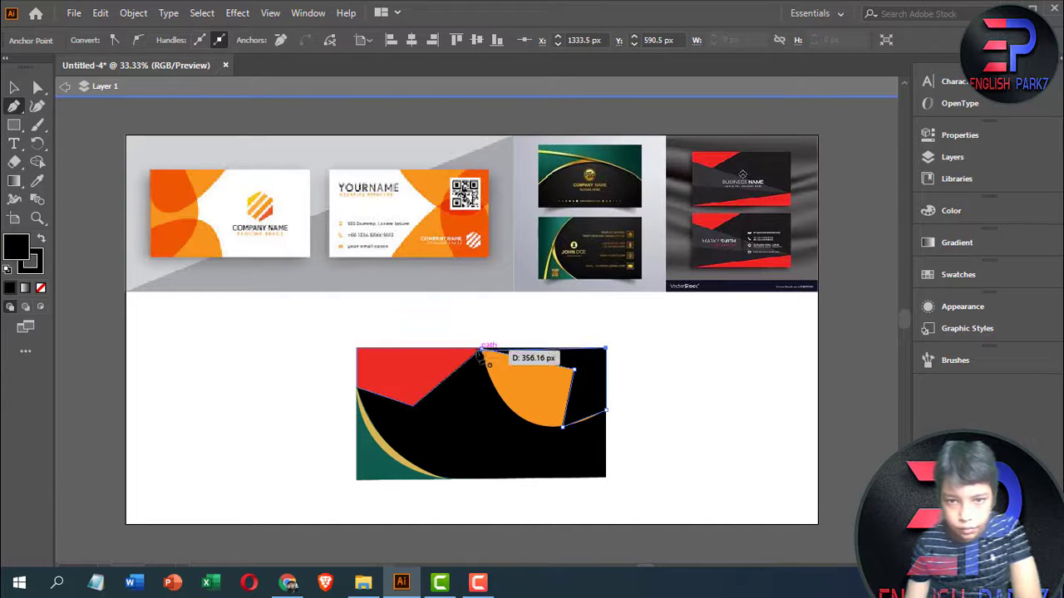
pyautogui.click(482, 352)
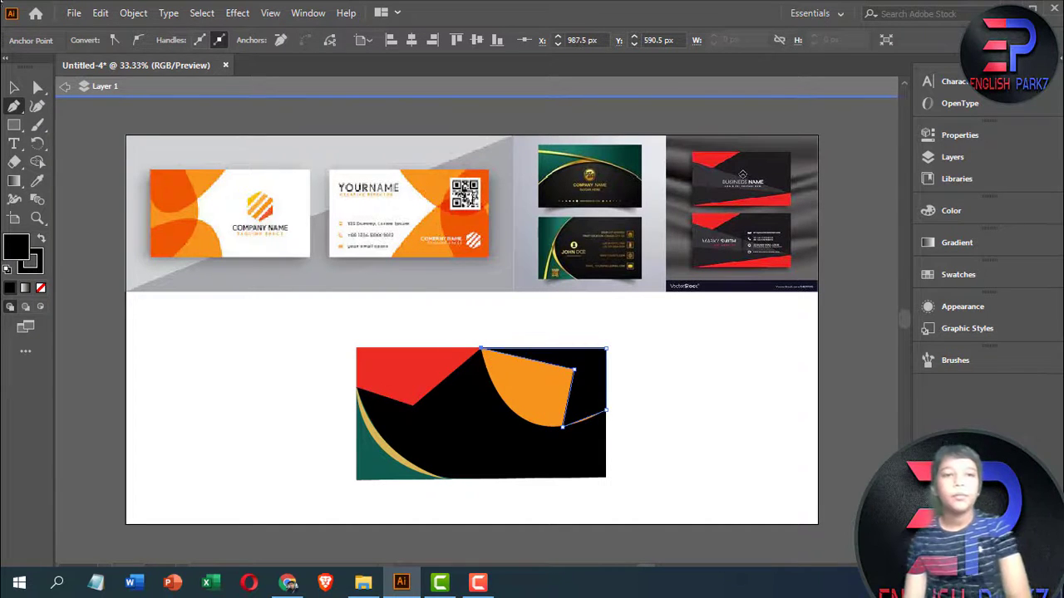
pyautogui.click(14, 86)
pyautogui.click(106, 204)
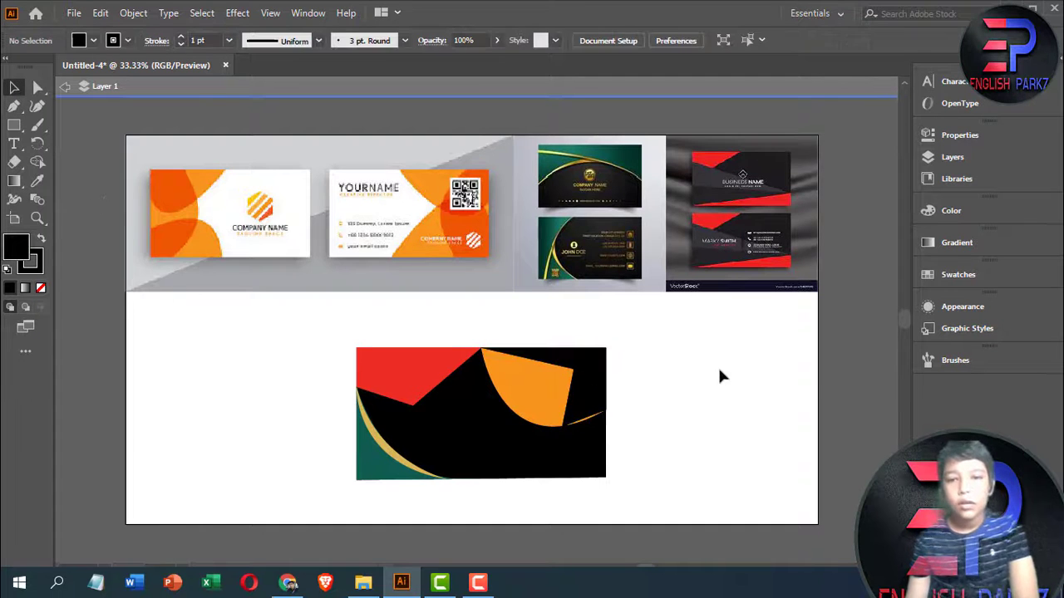
# Shift the black corner shape slightly down over the leftover orange sliver and extend it back to the card's upper edge
pyautogui.moveTo(565, 417); pyautogui.dragTo(566, 425)
pyautogui.moveTo(544, 359); pyautogui.dragTo(543, 348)
pyautogui.click(449, 513)
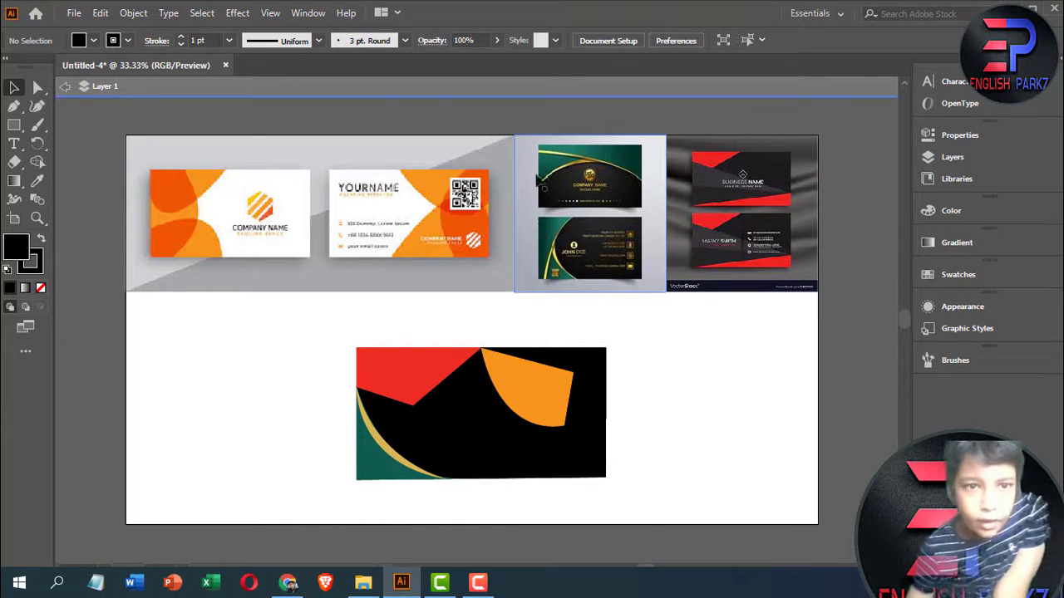
# Trace the hexagonal logo's upper yellow triangular piece with the Pen tool and fill it with the red-orange sampled from the logo's lower piece
pyautogui.click(14, 106)
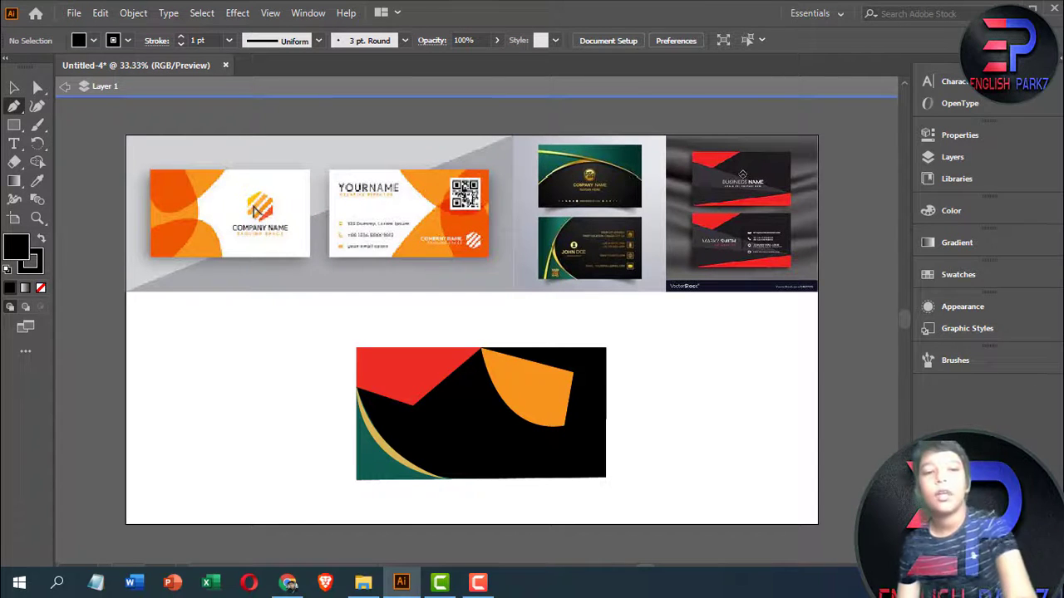
pyautogui.scroll(5, 255, 210)
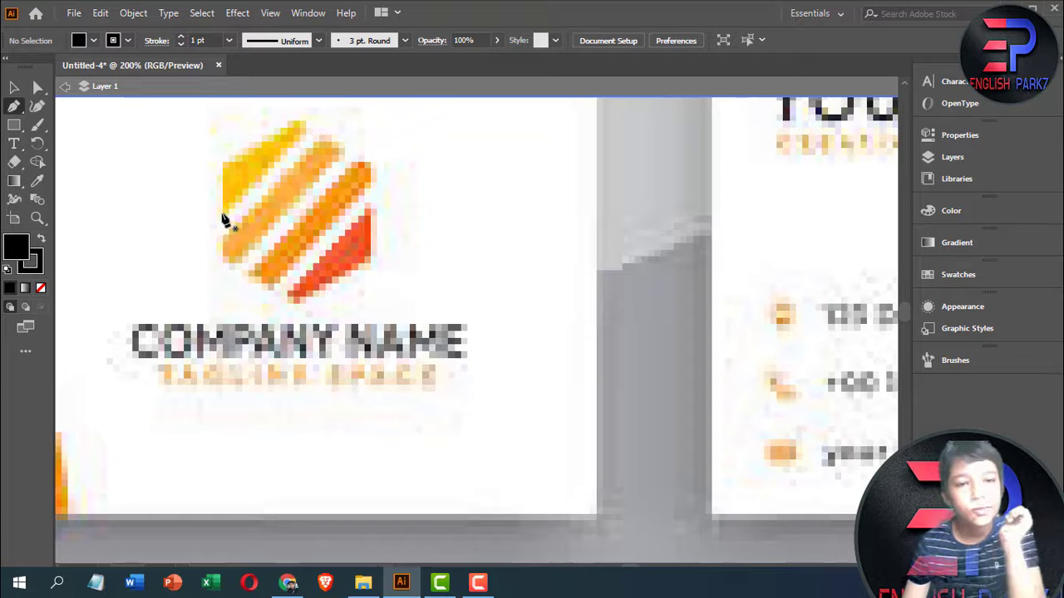
pyautogui.click(223, 215)
pyautogui.click(222, 162)
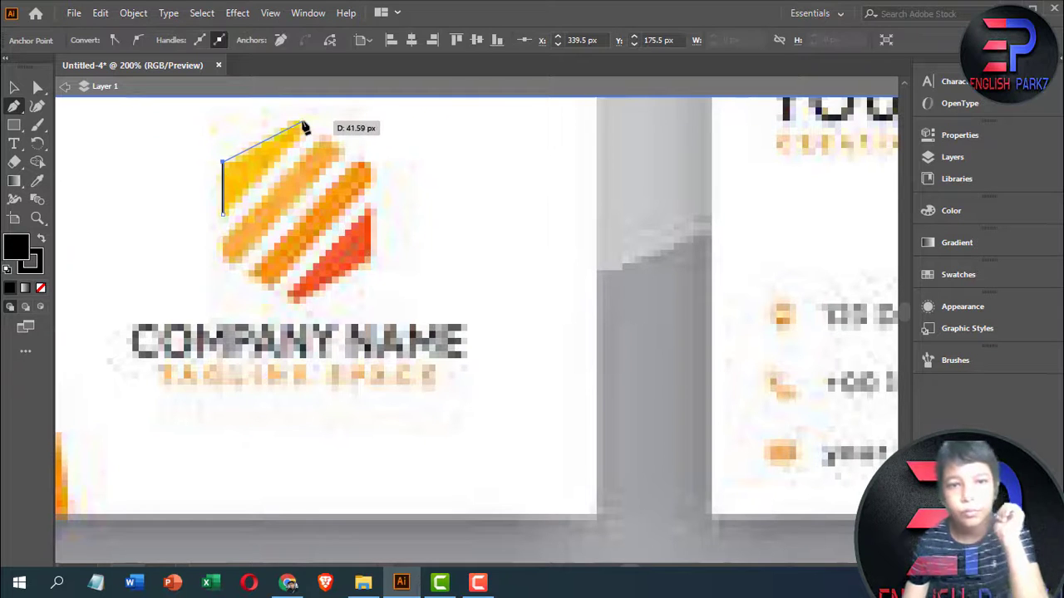
pyautogui.click(305, 123)
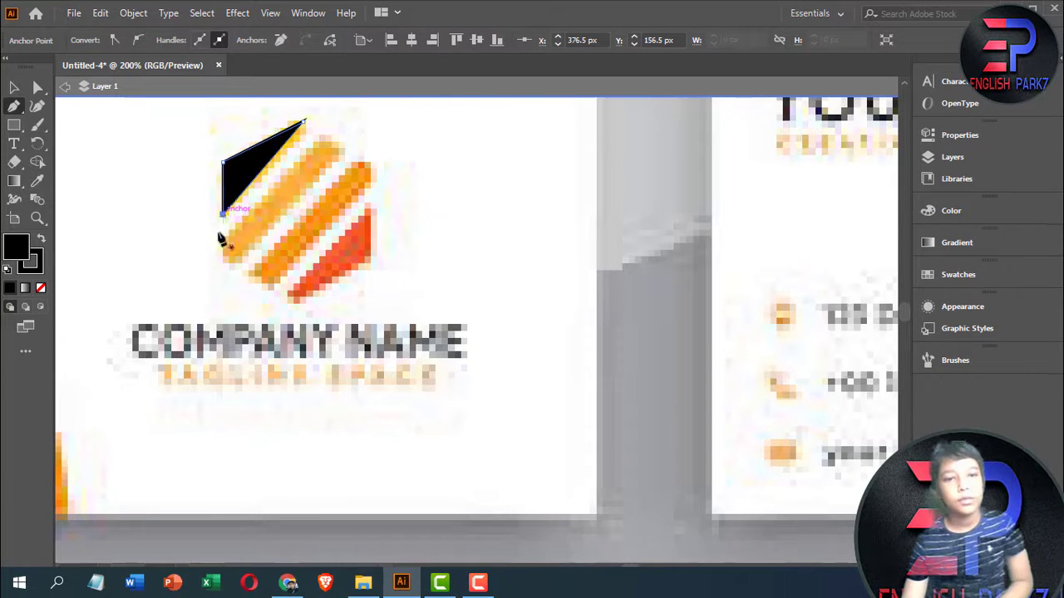
pyautogui.click(38, 181)
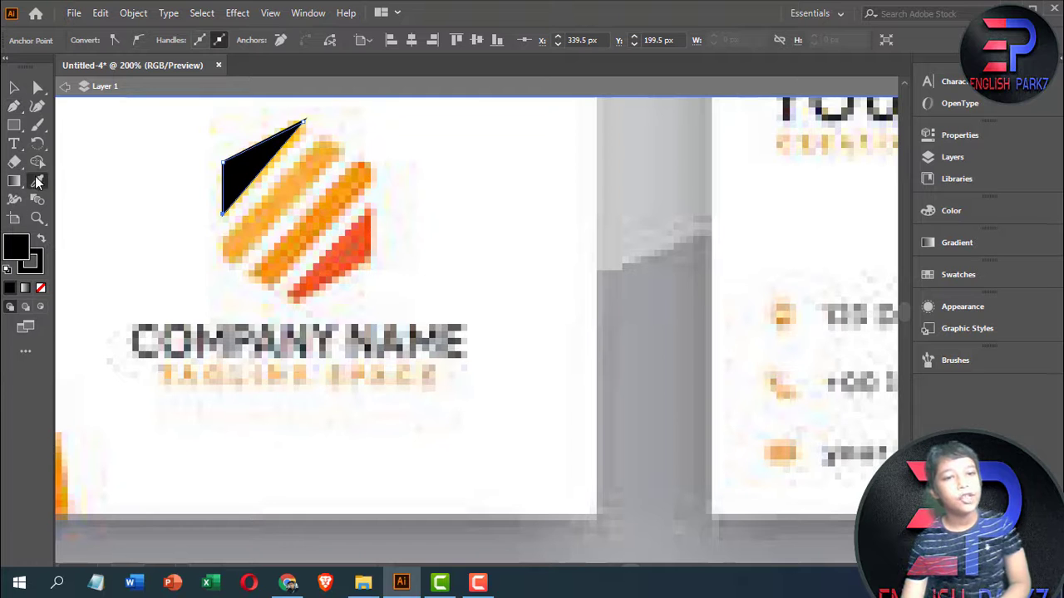
pyautogui.click(339, 267)
# Move the red-orange triangle from the reference logo onto the black card between the red and orange shapes, and deselect it
pyautogui.click(14, 87)
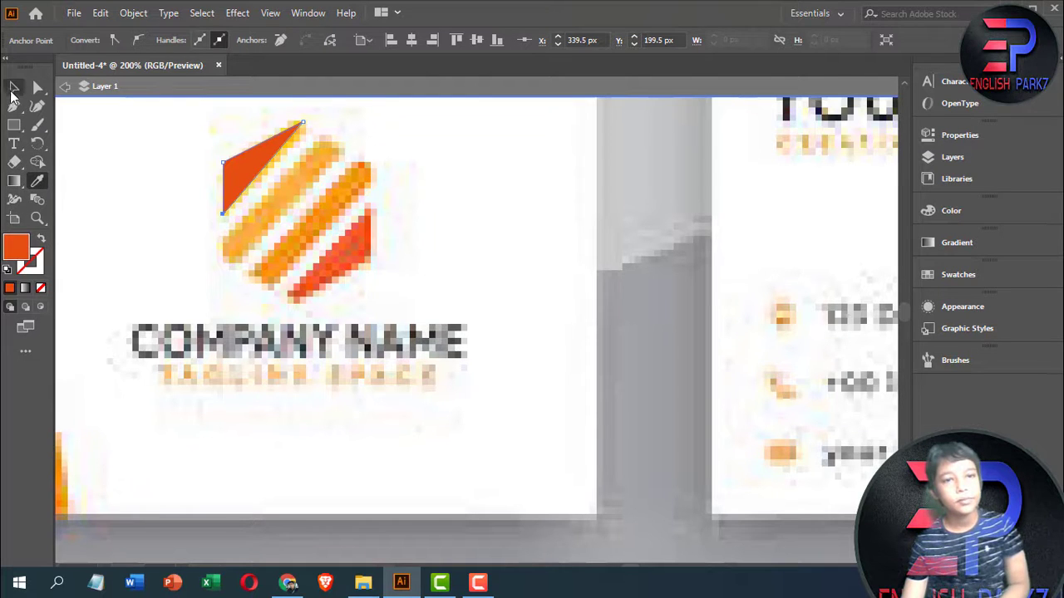
pyautogui.scroll(-2, 333, 328)
pyautogui.scroll(-1, 346, 339)
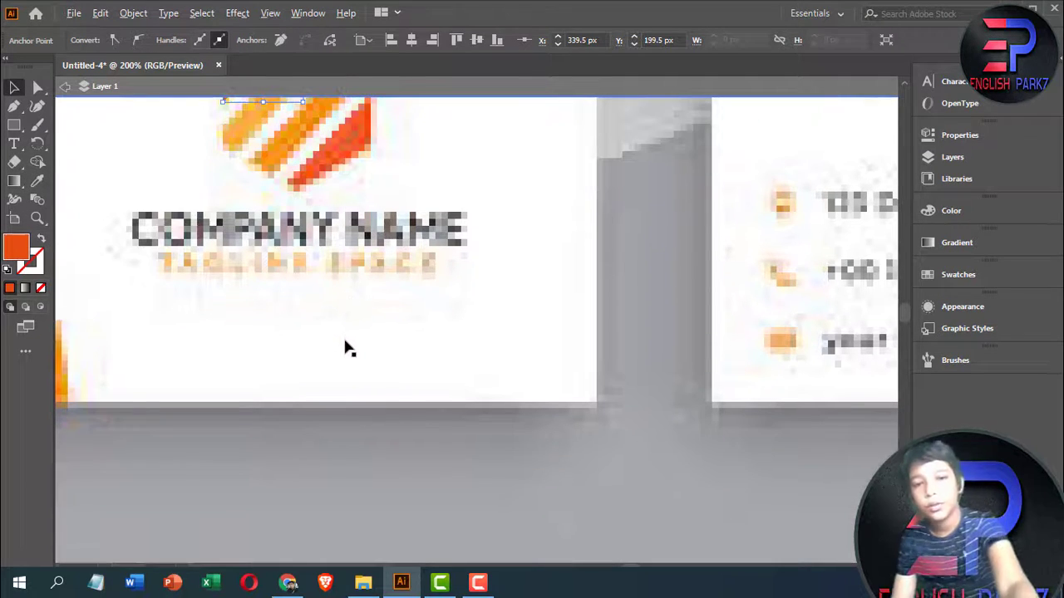
pyautogui.scroll(-5, 347, 349)
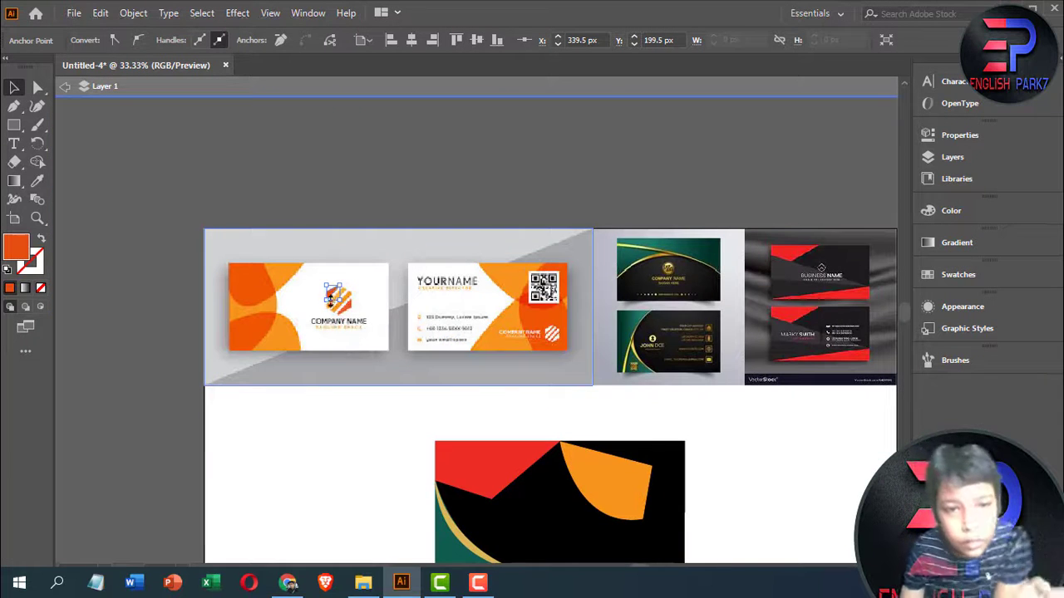
pyautogui.moveTo(332, 295); pyautogui.dragTo(540, 499)
pyautogui.scroll(-2, 297, 410)
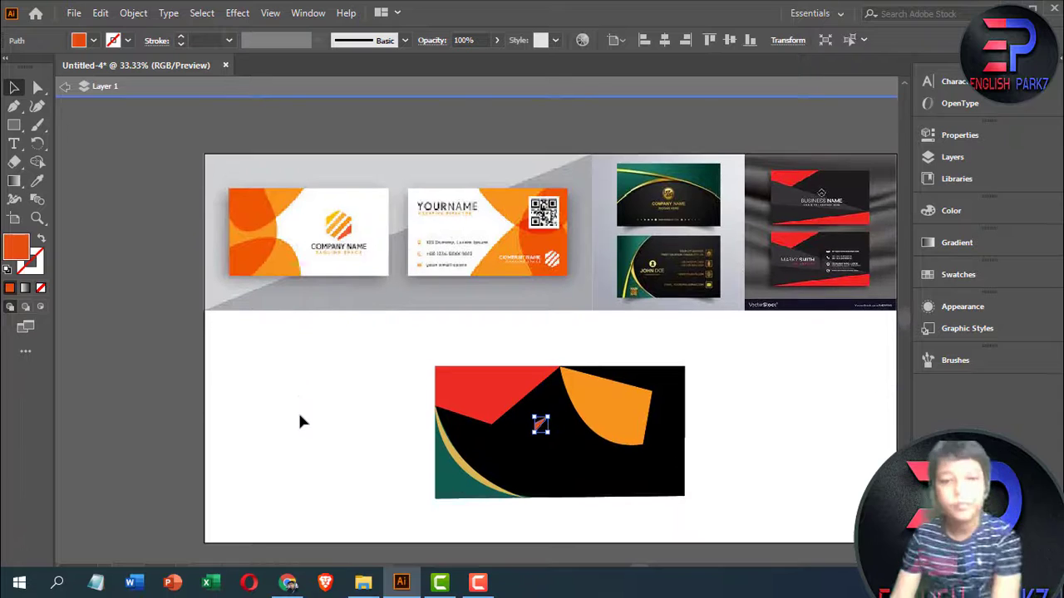
pyautogui.click(296, 408)
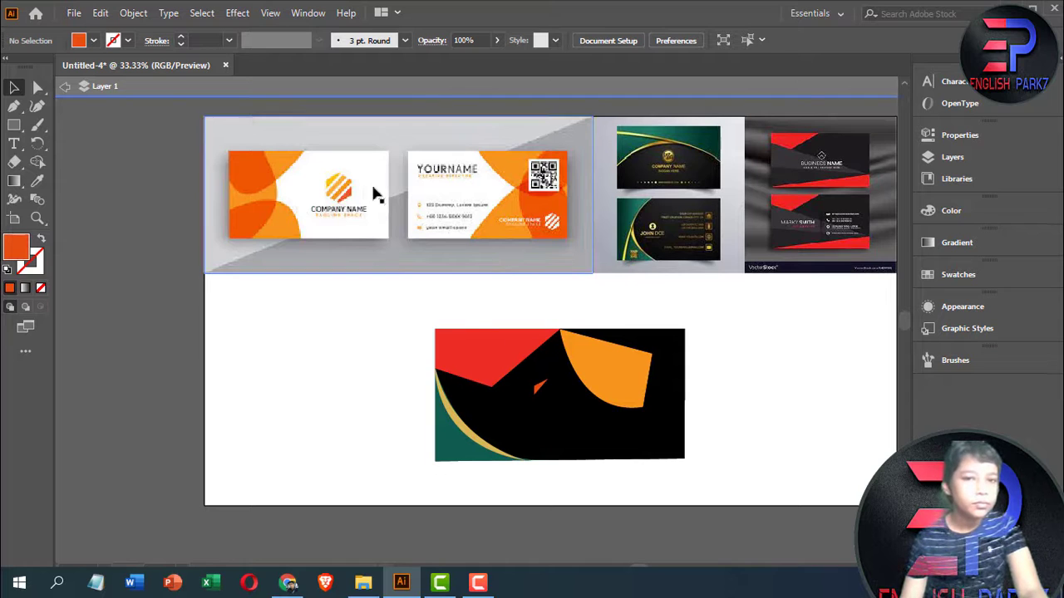
# Draw a closed red-orange Pen shape from the triangle's tip, with two pointed spikes, through the triangle's lower corner and a low point beneath the spikes
pyautogui.click(15, 105)
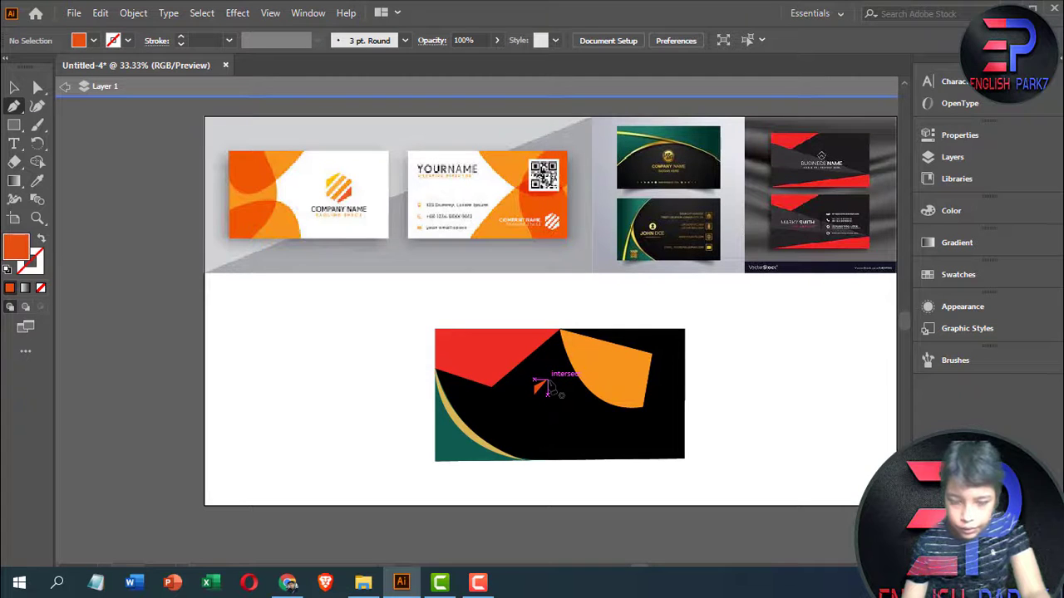
pyautogui.scroll(2, 539, 384)
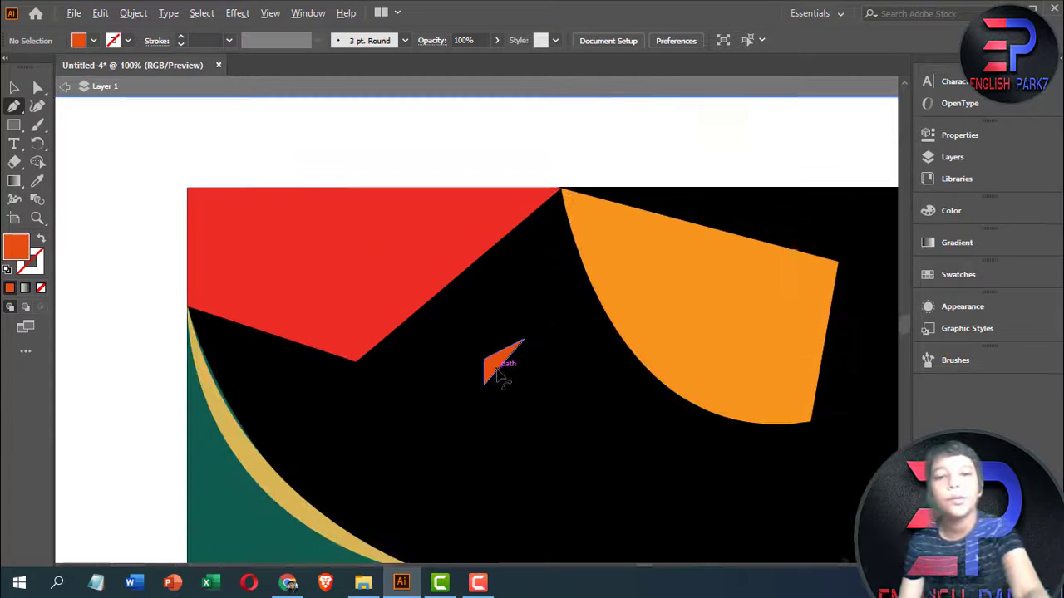
pyautogui.scroll(2, 503, 378)
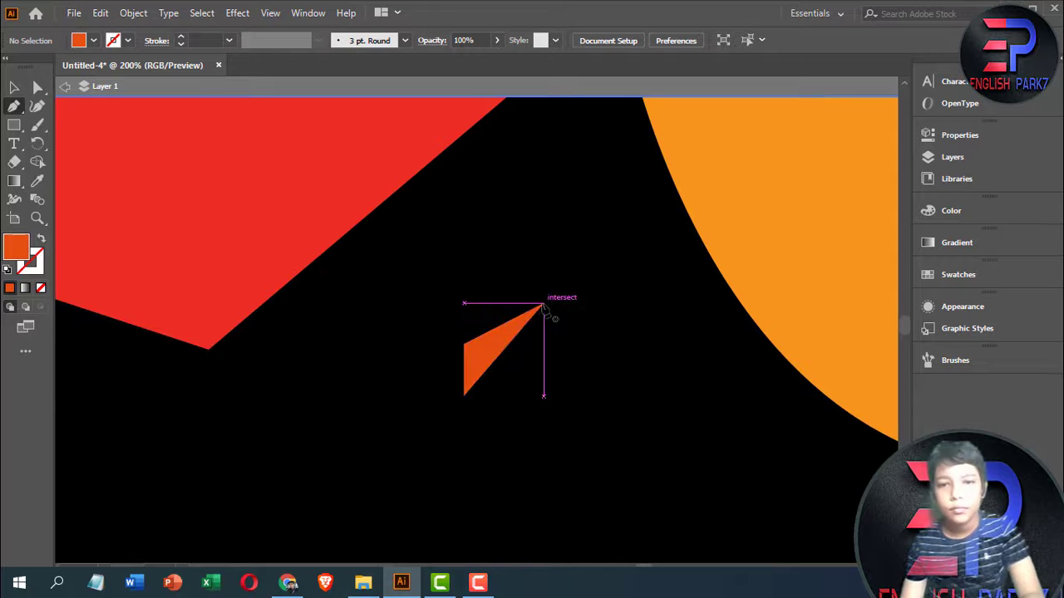
pyautogui.click(542, 302)
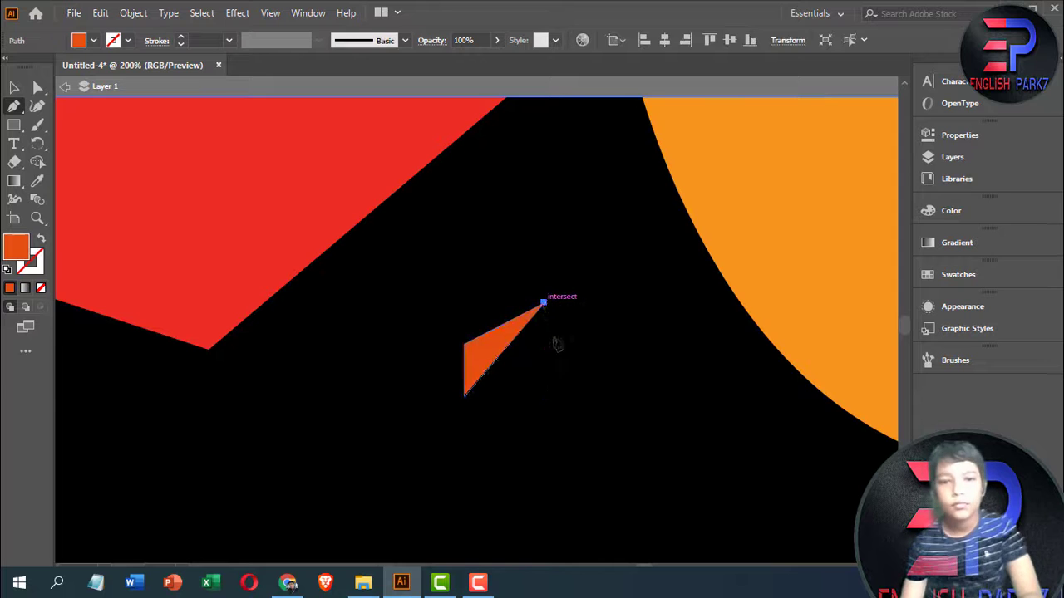
pyautogui.click(582, 287)
pyautogui.click(593, 318)
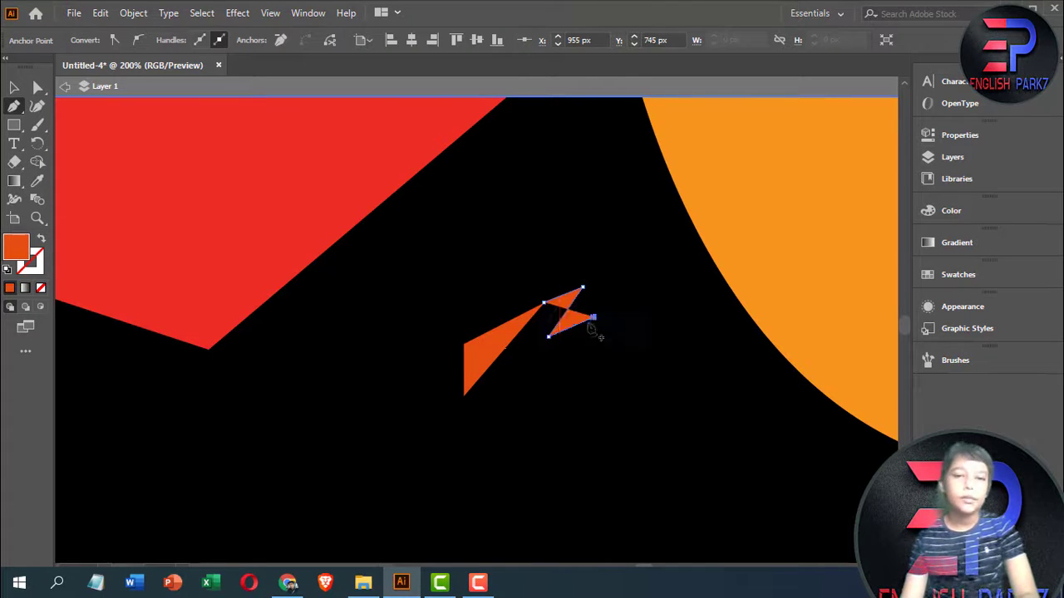
pyautogui.click(549, 336)
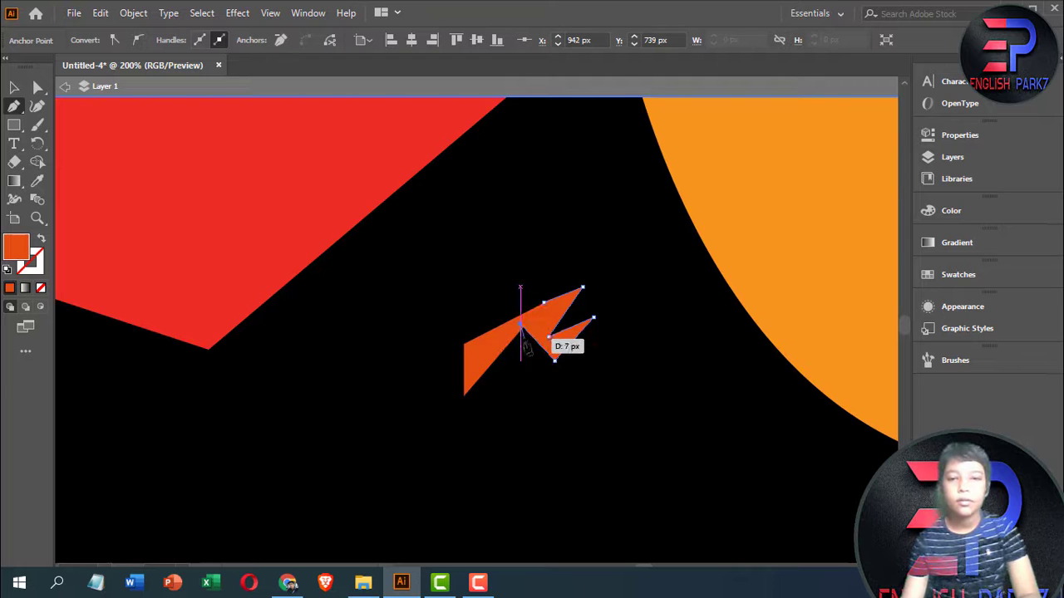
pyautogui.click(522, 361)
pyautogui.click(464, 395)
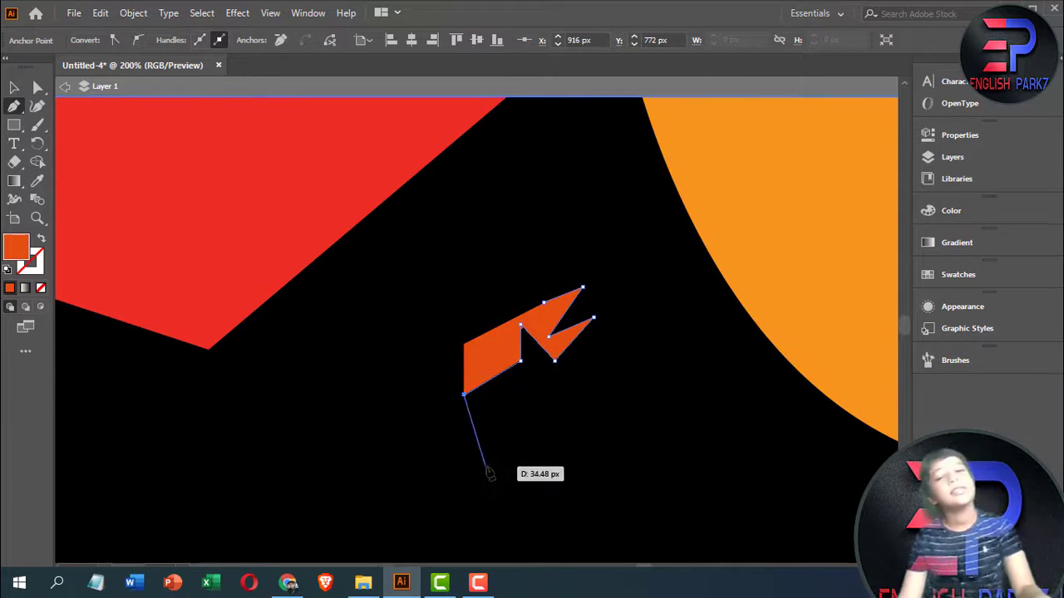
pyautogui.click(558, 440)
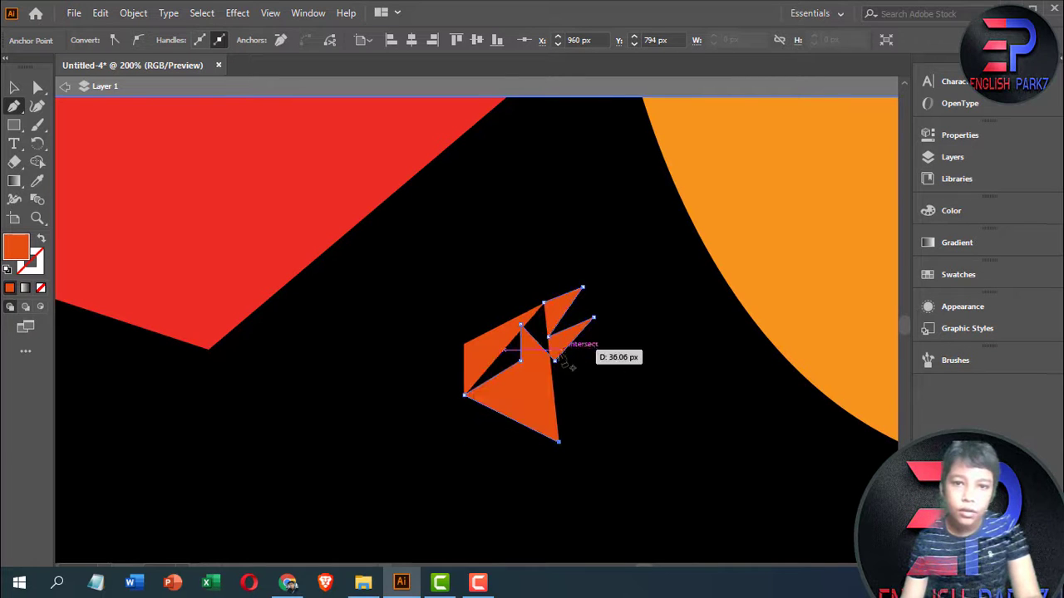
pyautogui.click(556, 363)
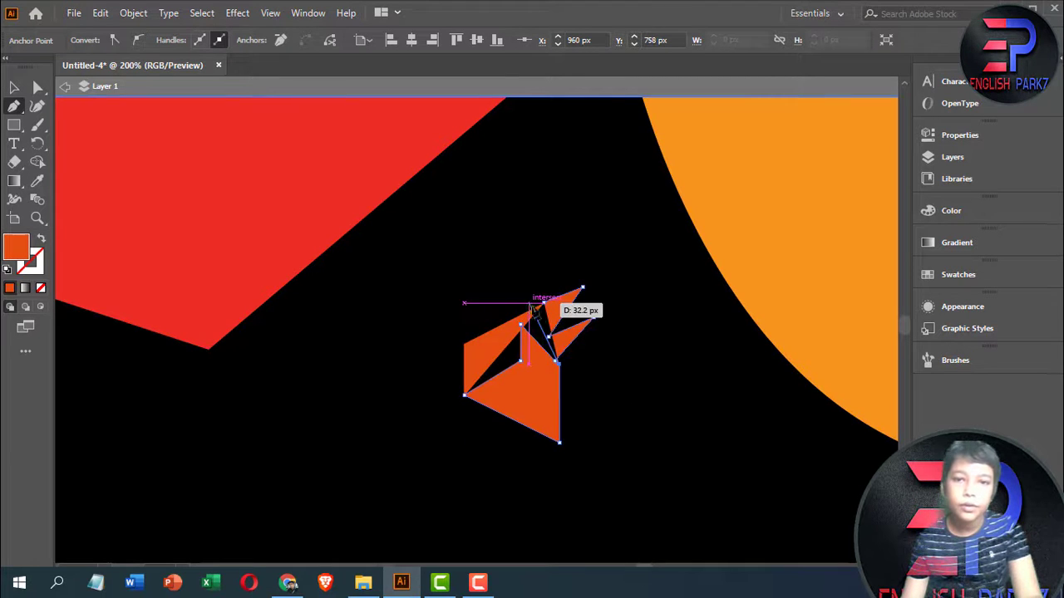
pyautogui.click(545, 304)
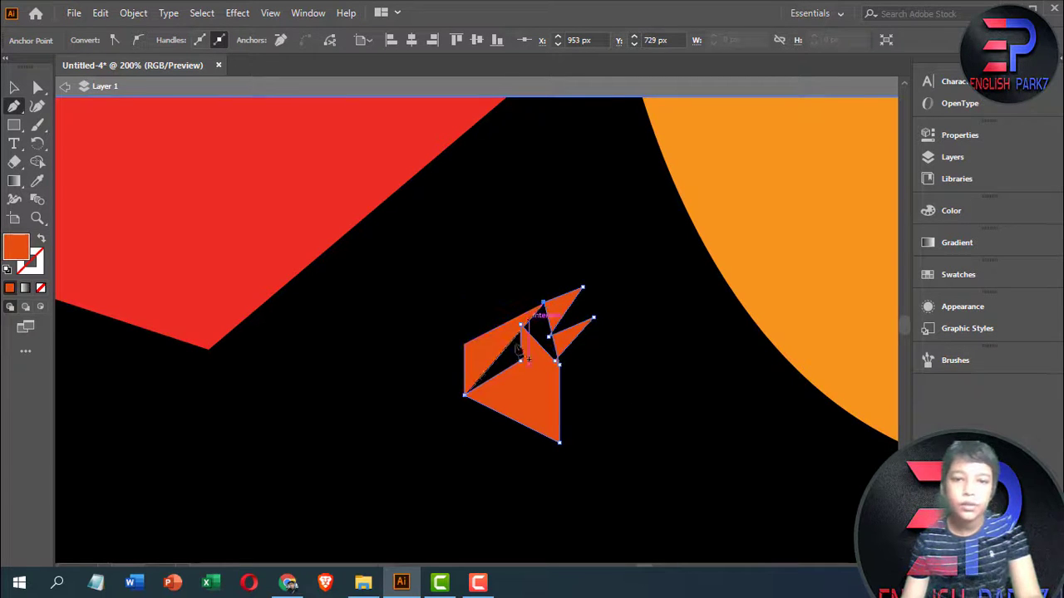
# Remove the spiked shape's anchor at the triangle's lower corner, and draw a straight path from that corner to the shape's lowest point
pyautogui.click(463, 395)
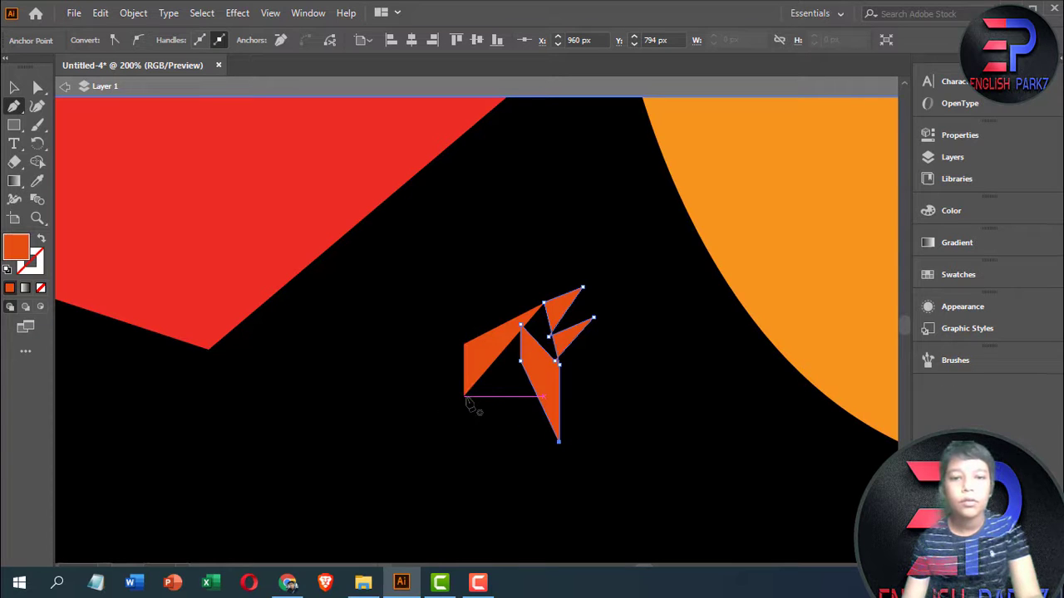
pyautogui.click(463, 396)
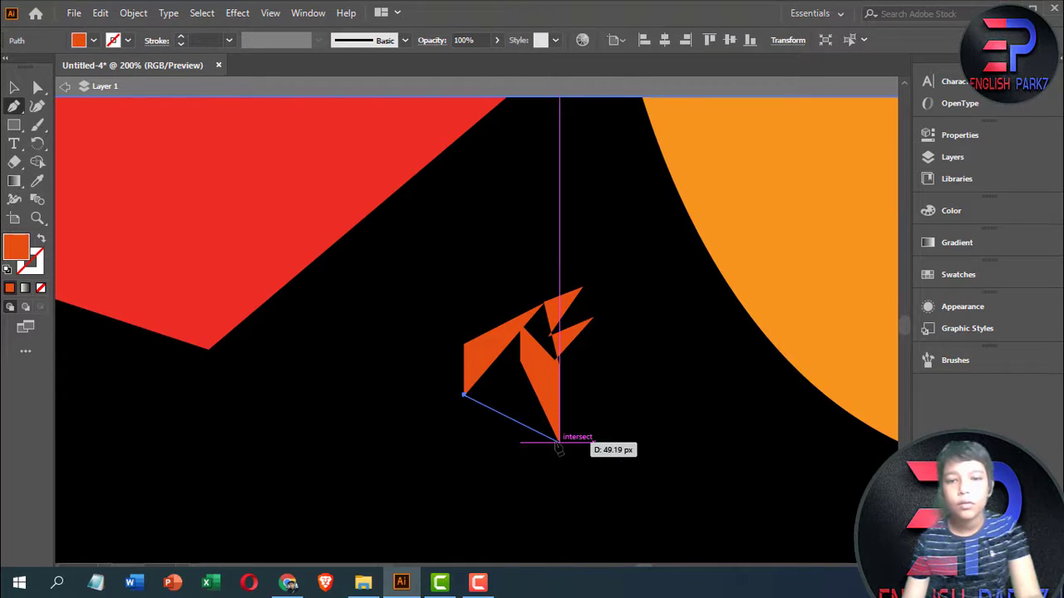
pyautogui.click(558, 440)
pyautogui.press('v')
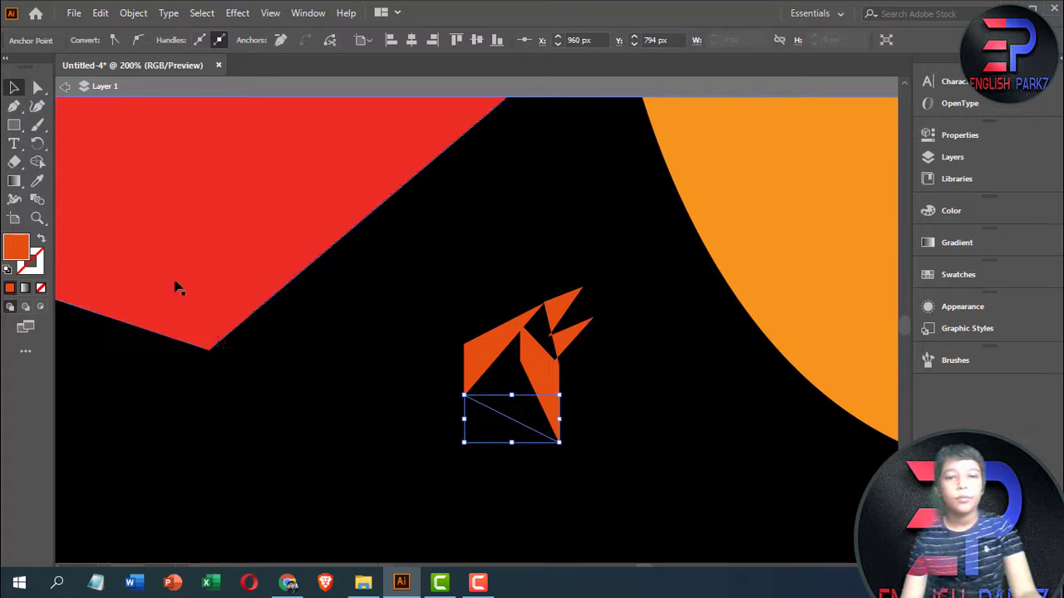
pyautogui.click(331, 407)
# Compare the card design and its new logo mark with the reference business cards
pyautogui.scroll(-4, 491, 410)
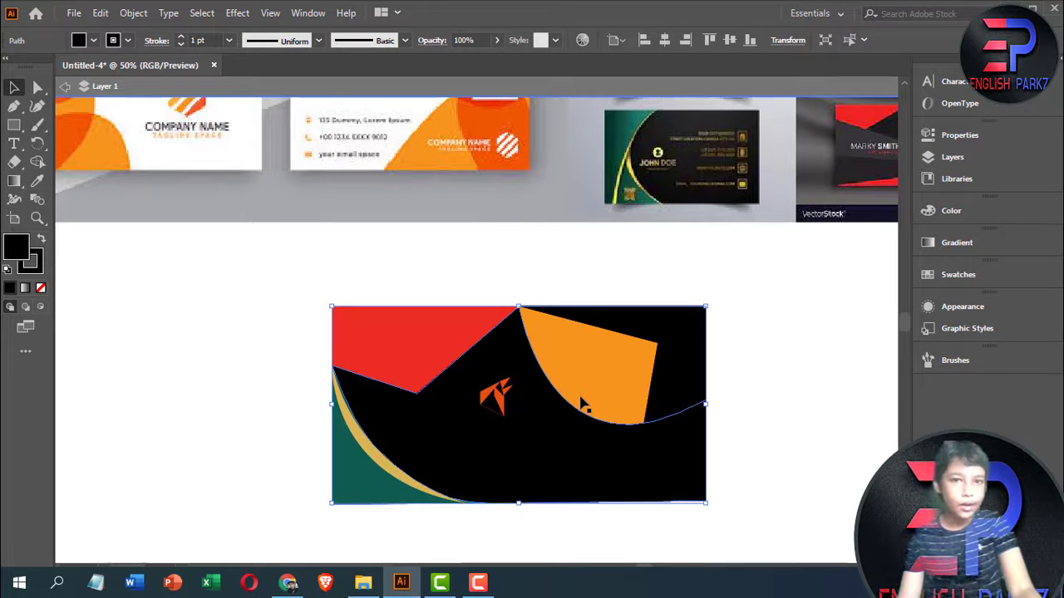
pyautogui.scroll(3, 582, 404)
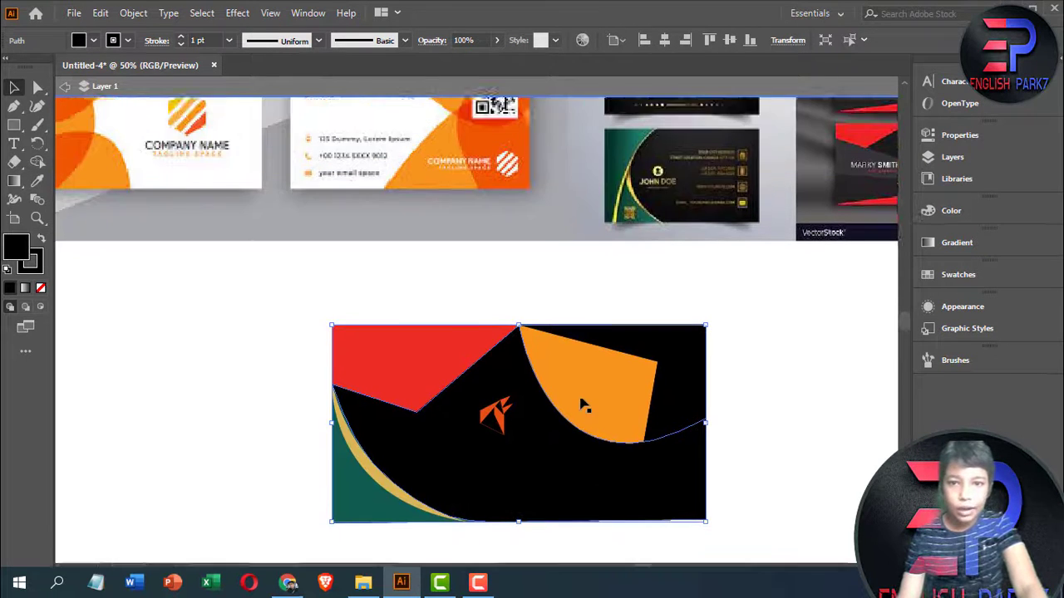
pyautogui.scroll(-2, 582, 403)
pyautogui.scroll(-2, 582, 403)
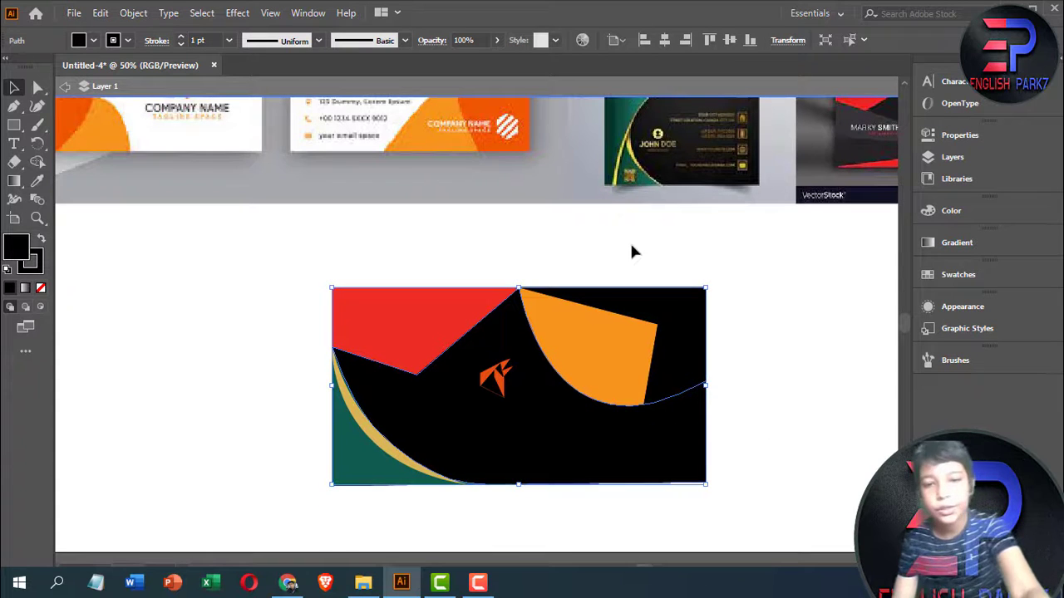
pyautogui.scroll(-2, 632, 247)
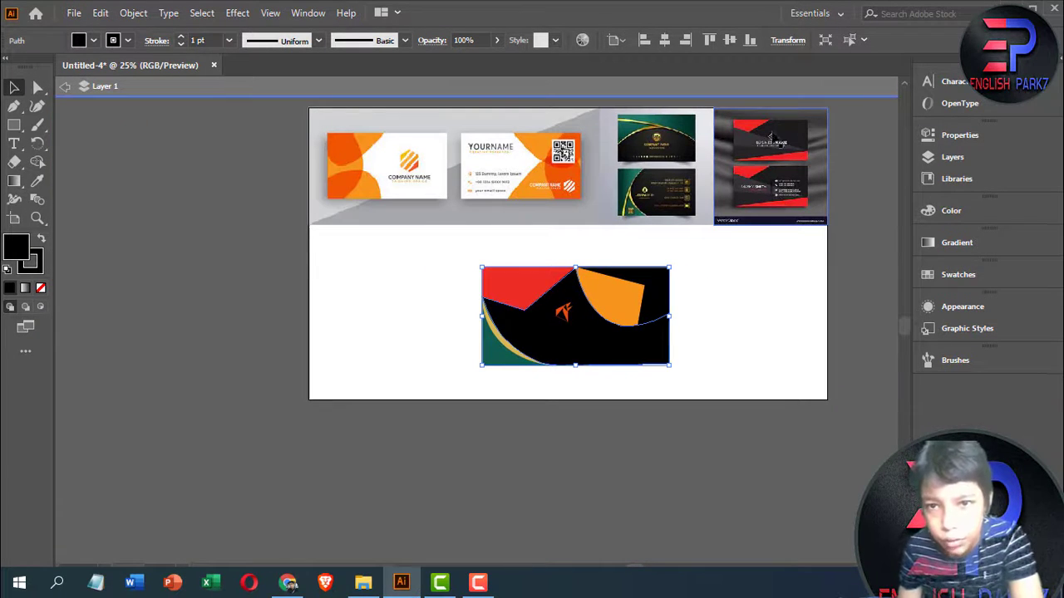
pyautogui.scroll(2, 585, 320)
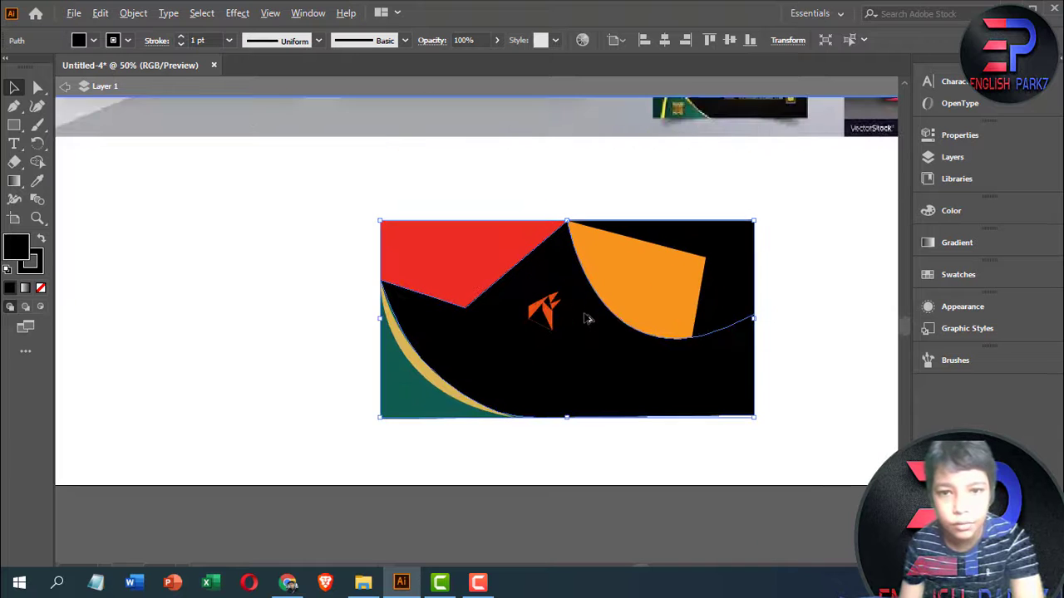
pyautogui.scroll(1, 532, 366)
# Activate the Type tool and examine how the reference cards arrange their name, slogan and contact text
pyautogui.press('t')
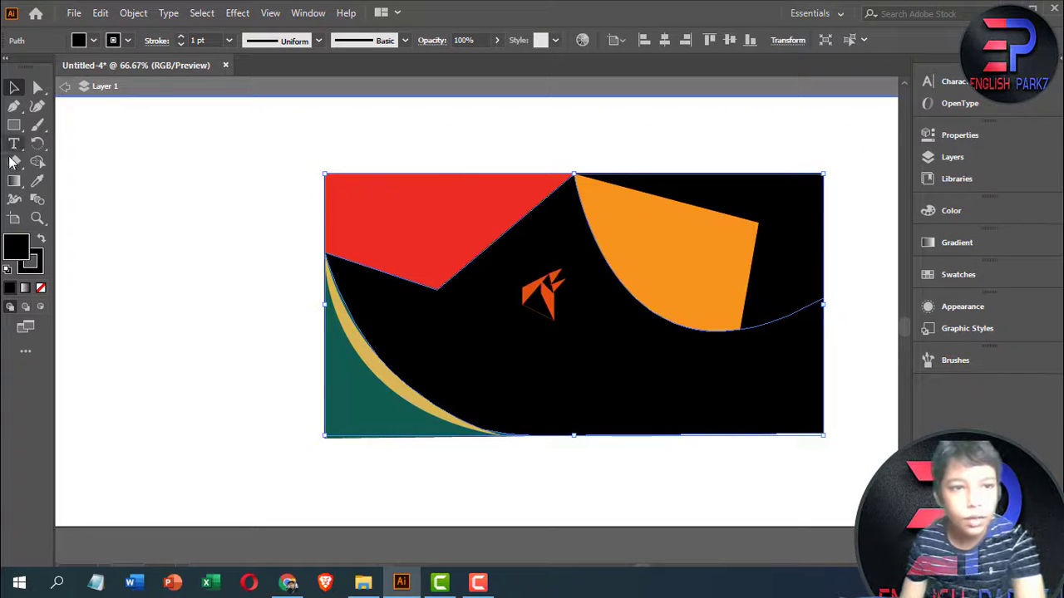
pyautogui.scroll(-2, 655, 251)
pyautogui.scroll(-1, 662, 258)
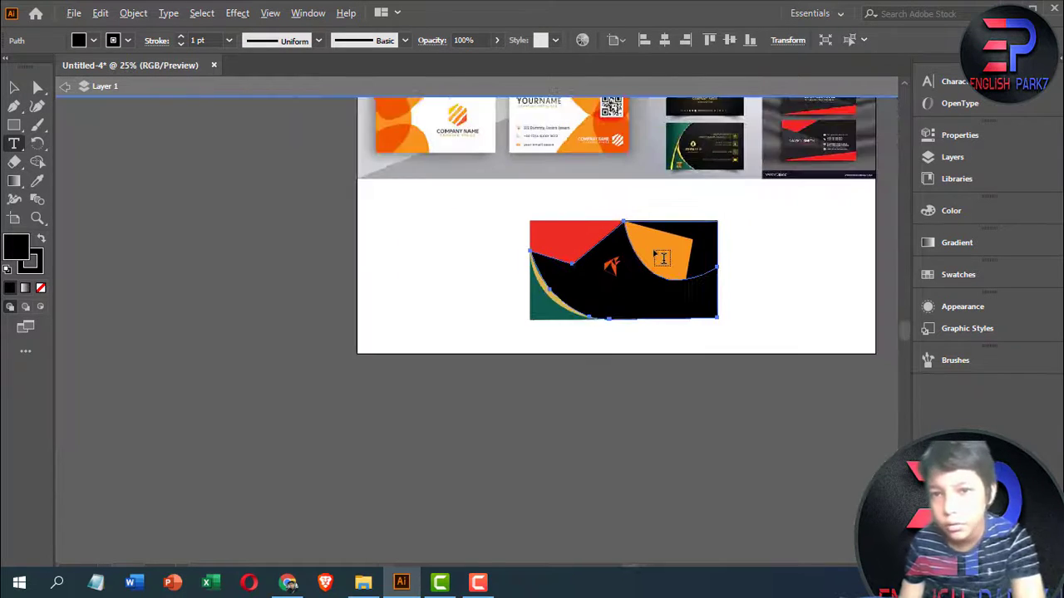
pyautogui.scroll(6, 670, 256)
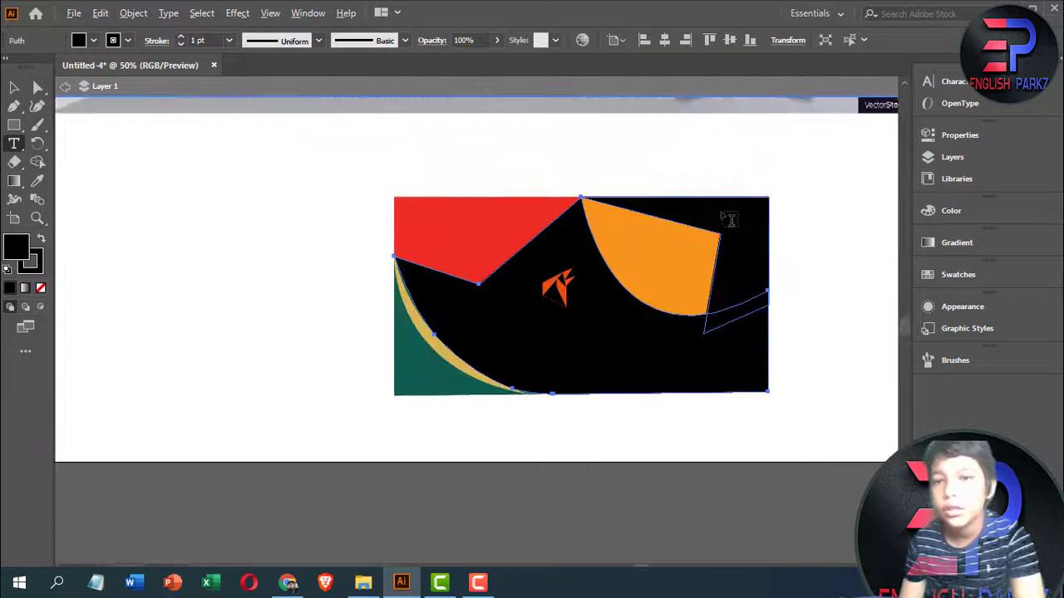
pyautogui.scroll(-7, 719, 201)
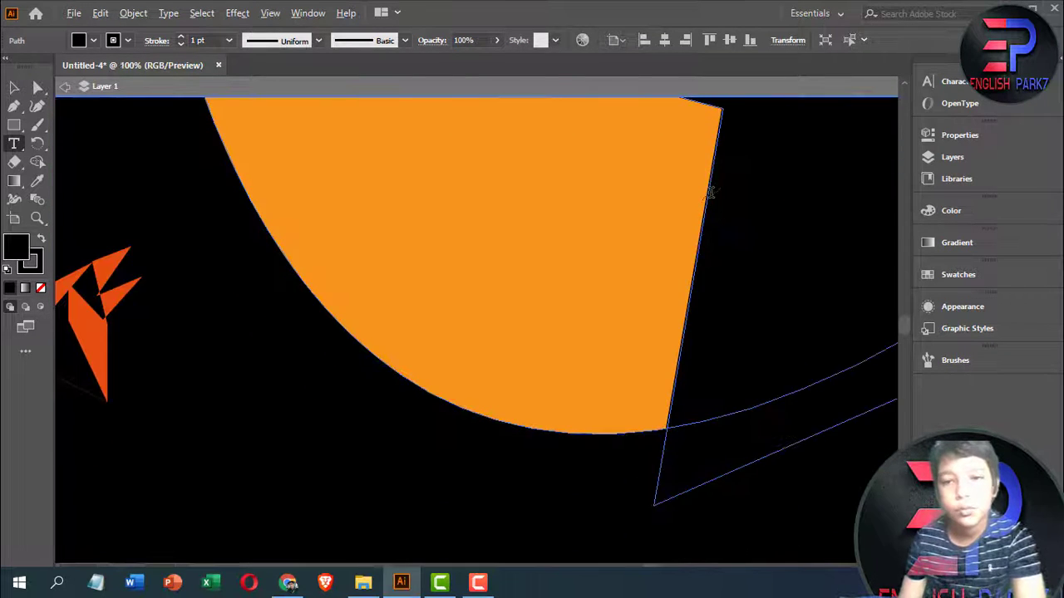
pyautogui.scroll(2, 785, 117)
pyautogui.scroll(2, 789, 119)
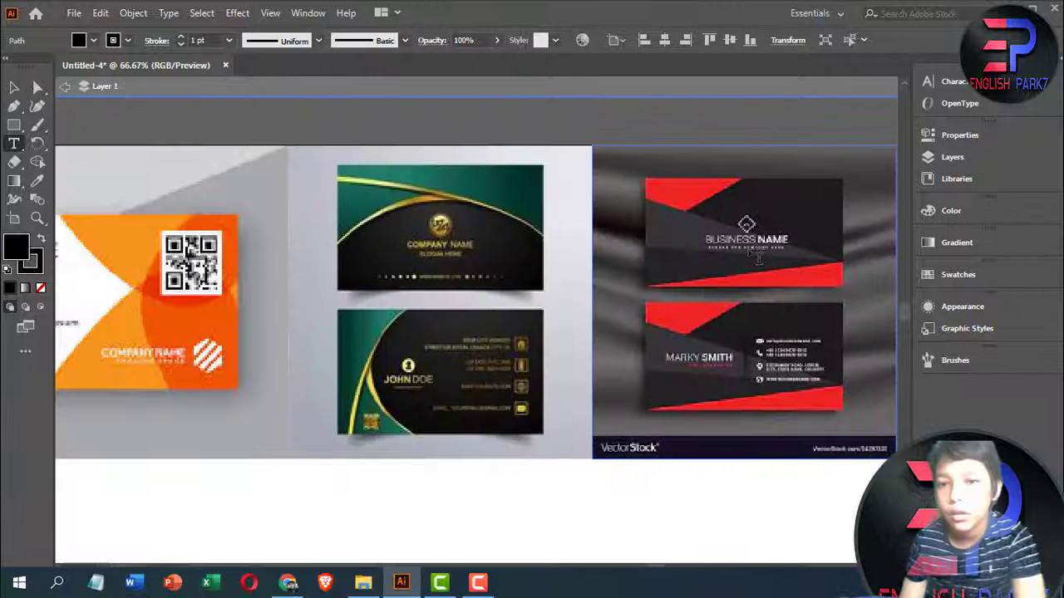
pyautogui.scroll(-5, 453, 372)
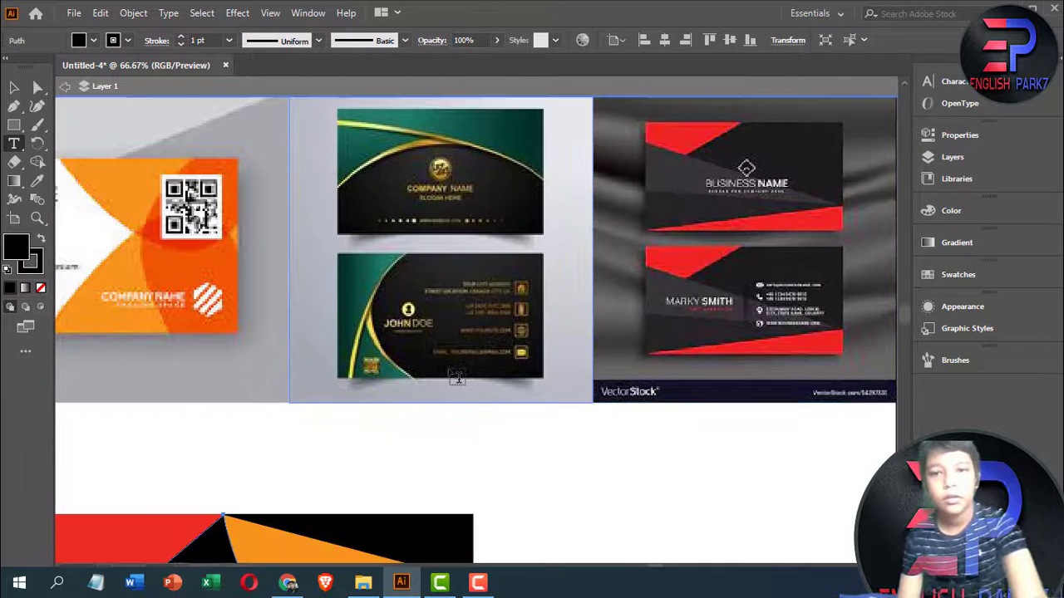
pyautogui.scroll(5, 453, 372)
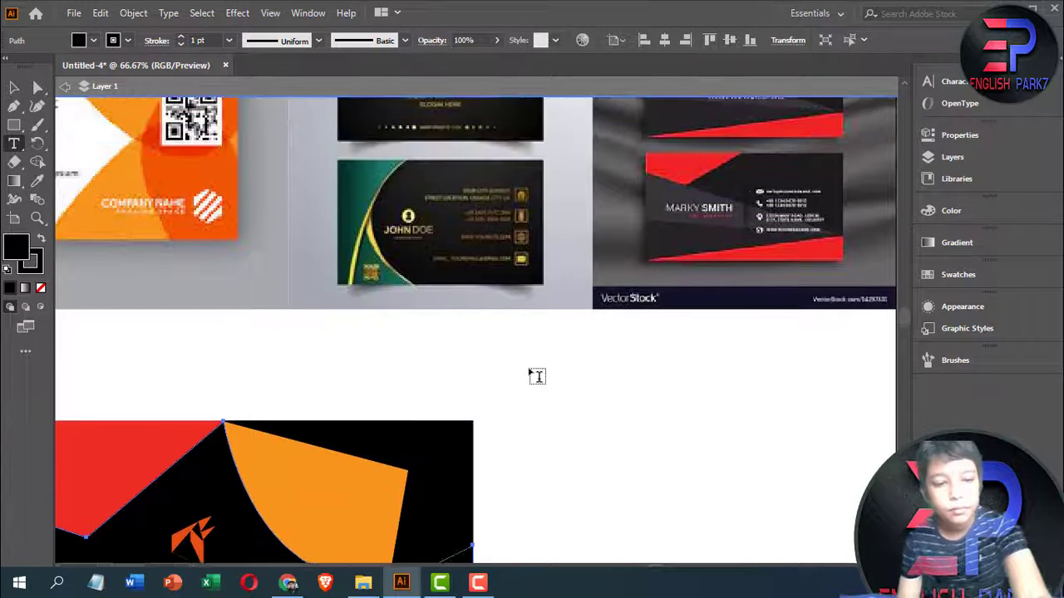
# Add the text "BUSINESS NAME" directly beneath the orange logo mark on the black card
pyautogui.hscroll(-3, 532, 376)
pyautogui.scroll(-5, 536, 374)
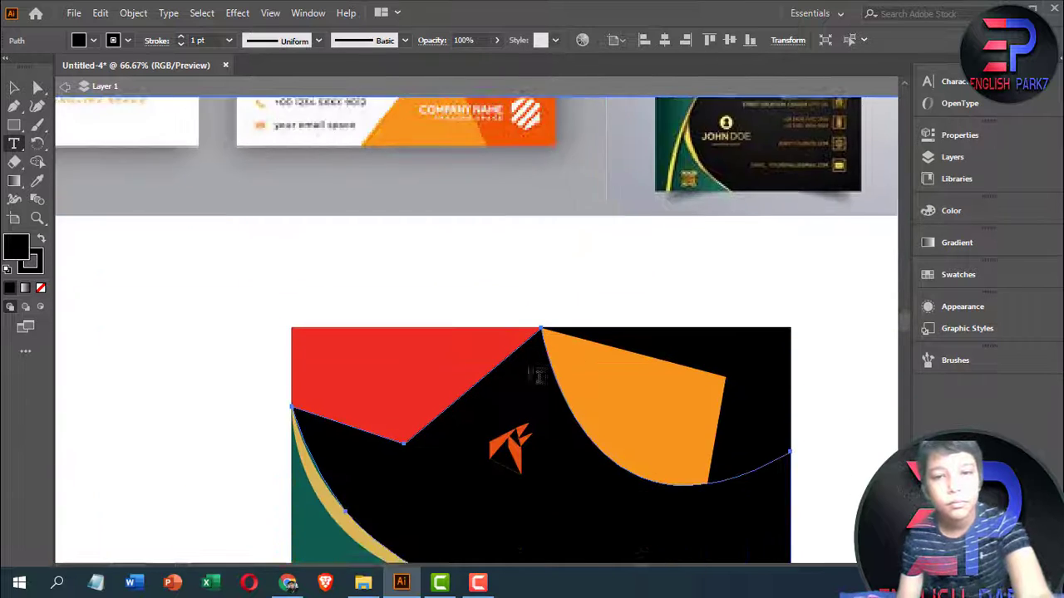
pyautogui.click(483, 366)
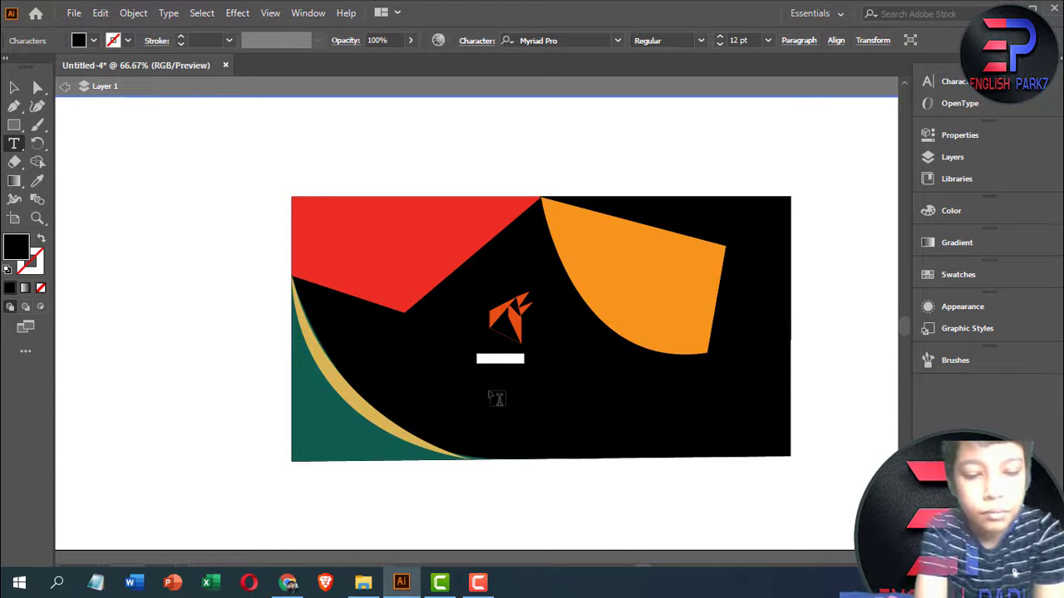
pyautogui.press('BackSpace')
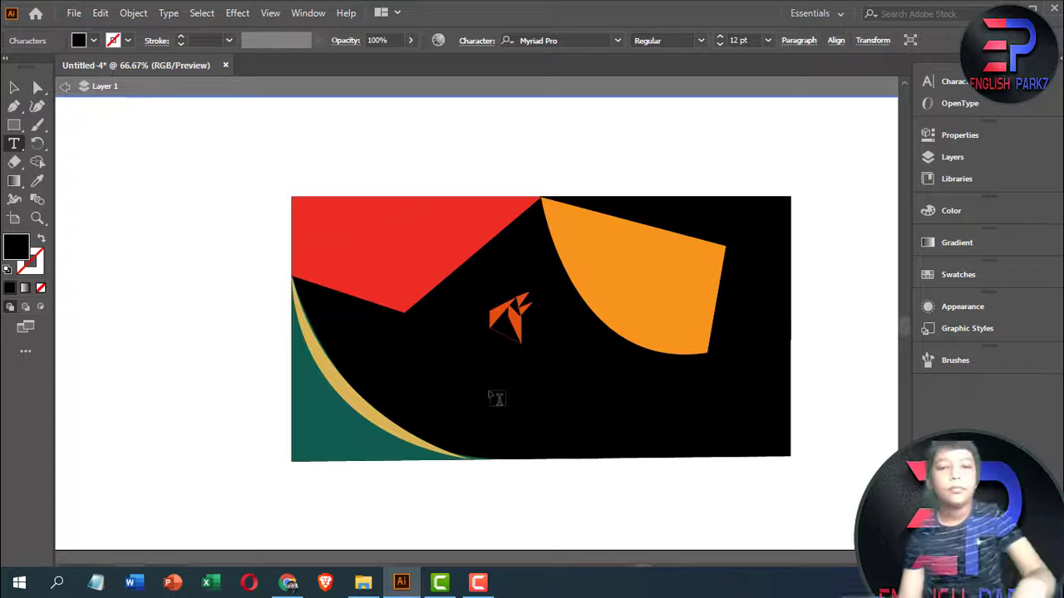
# Set the BUSINESS NAME text's fill colour to white (FFFFFF)
pyautogui.click(7, 91)
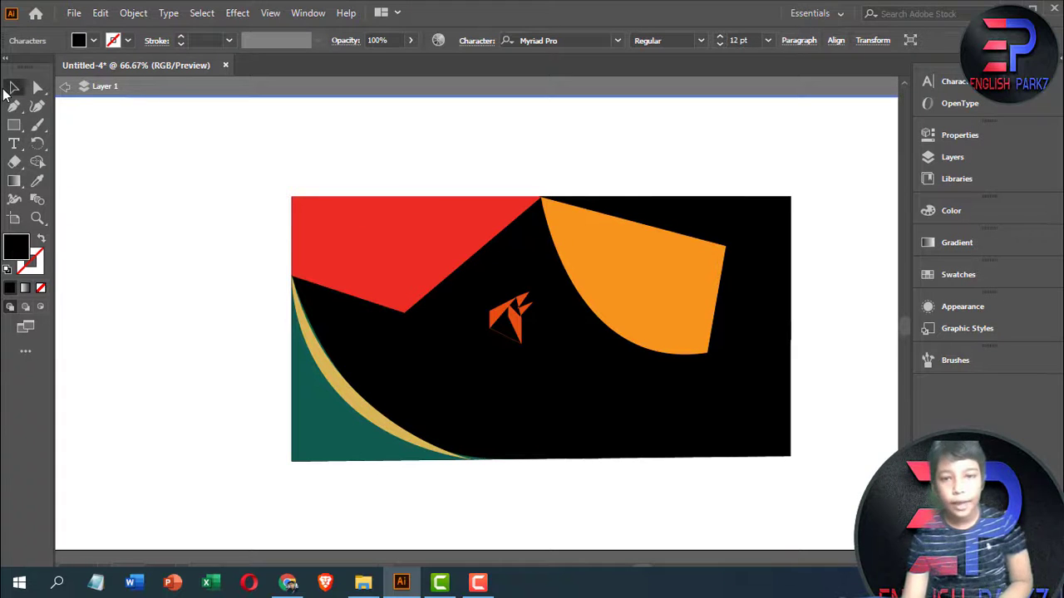
pyautogui.click(931, 210)
pyautogui.click(759, 309)
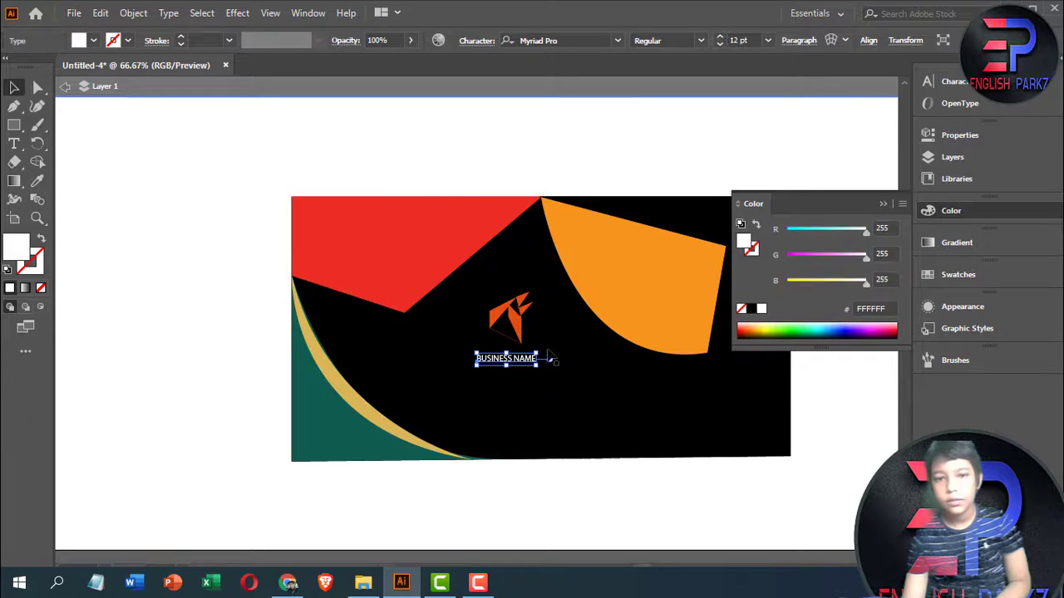
pyautogui.click(143, 281)
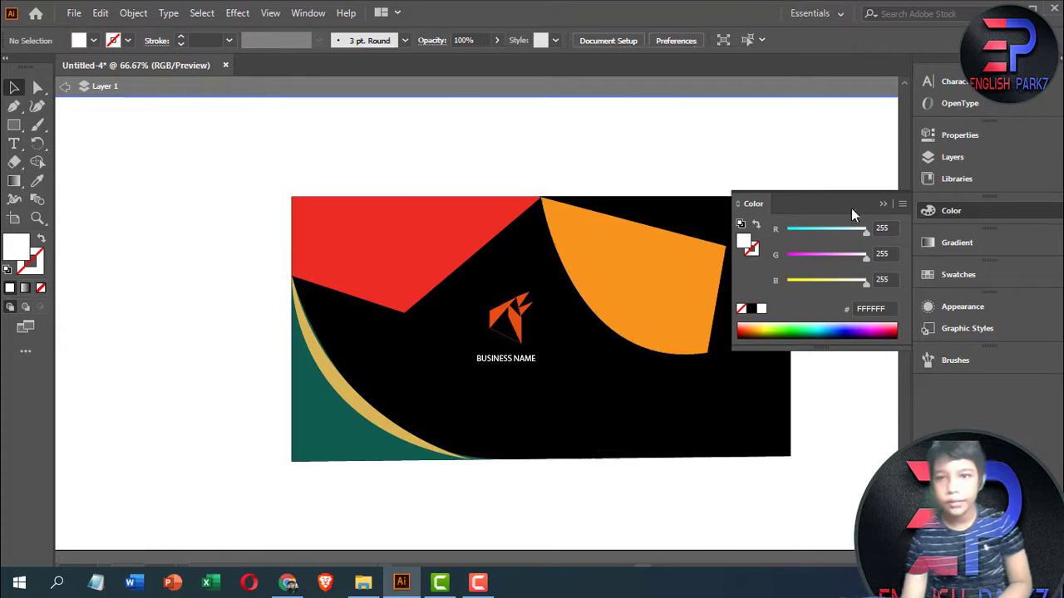
pyautogui.click(883, 204)
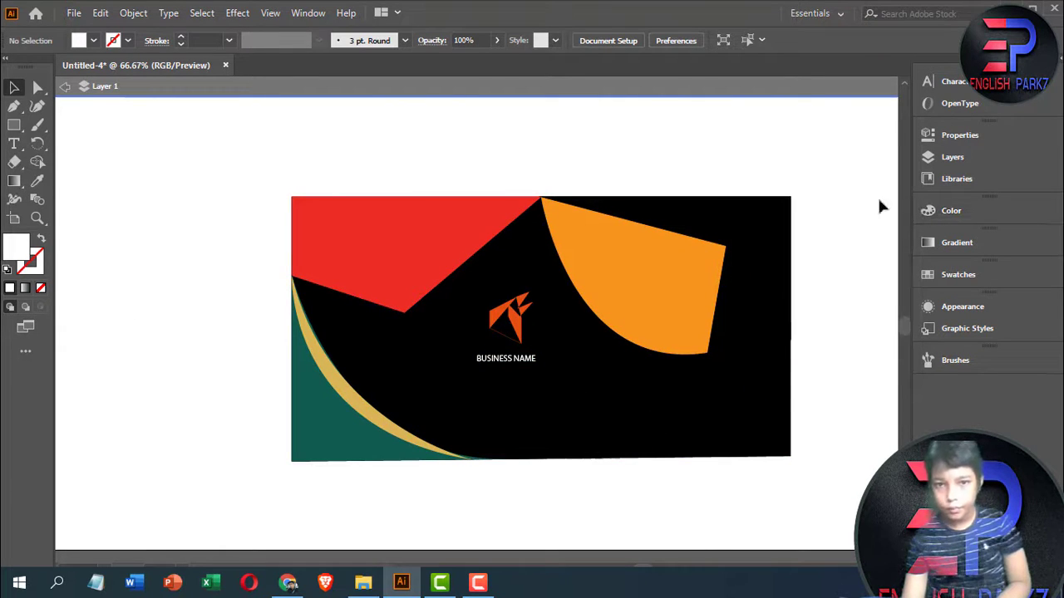
# Scale the BUSINESS NAME text up to about 43 pt, stretching it taller and wider beneath the logo mark
pyautogui.click(516, 362)
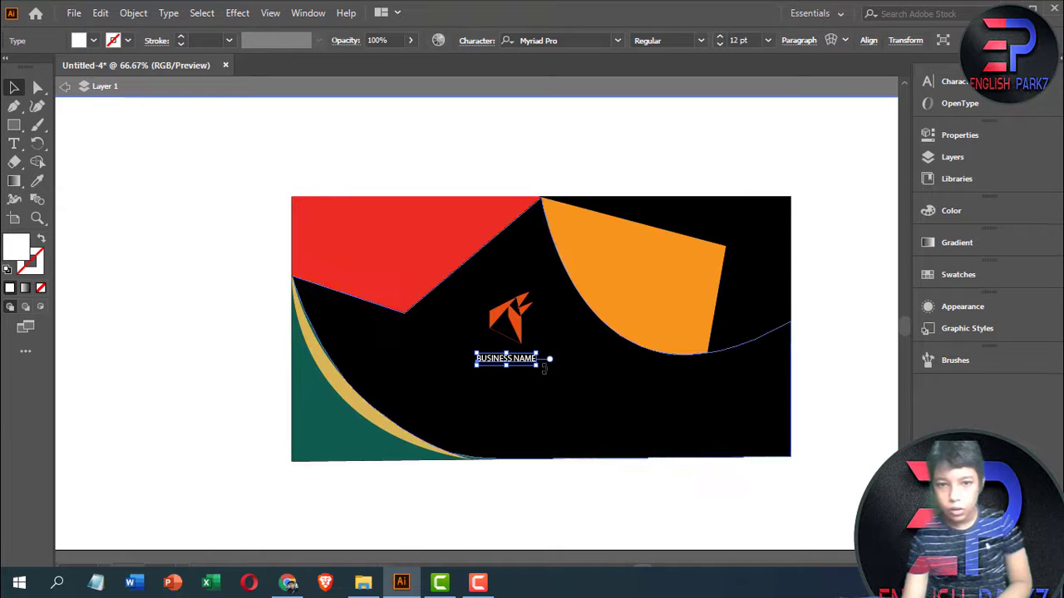
pyautogui.moveTo(537, 366); pyautogui.dragTo(505, 356)
pyautogui.moveTo(549, 373); pyautogui.dragTo(553, 379)
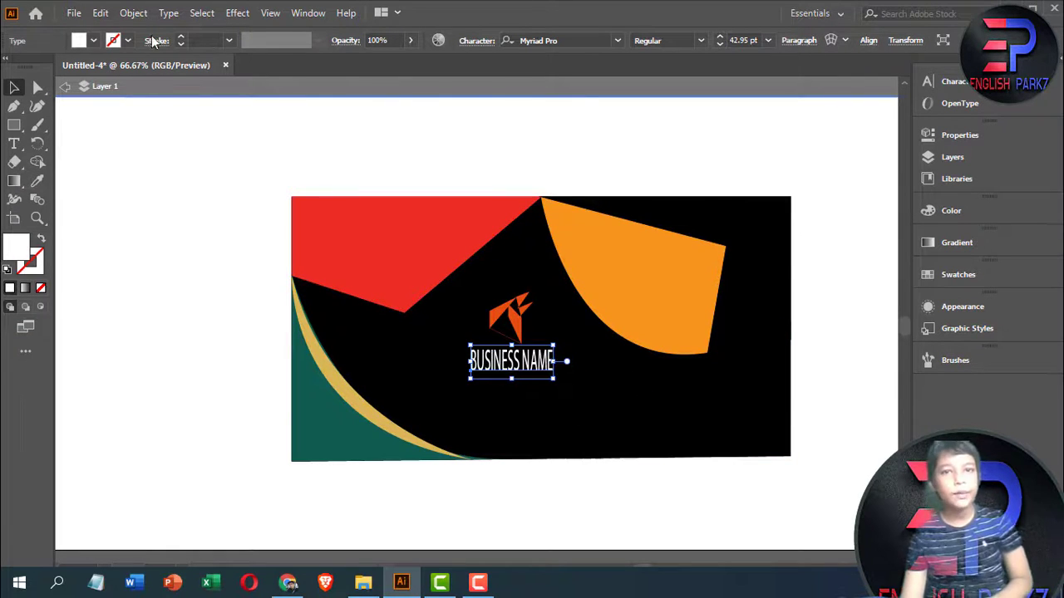
# Change the BUSINESS NAME text's font to Myriad Variable Concept SemiCondensed and reduce the text's height
pyautogui.click(614, 39)
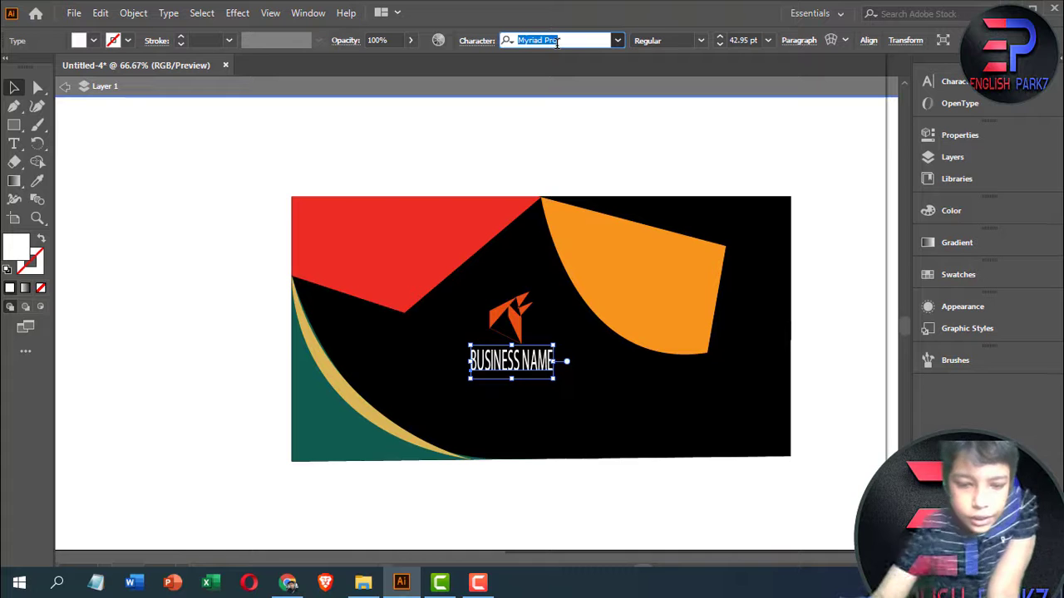
pyautogui.click(557, 42)
pyautogui.write('B')
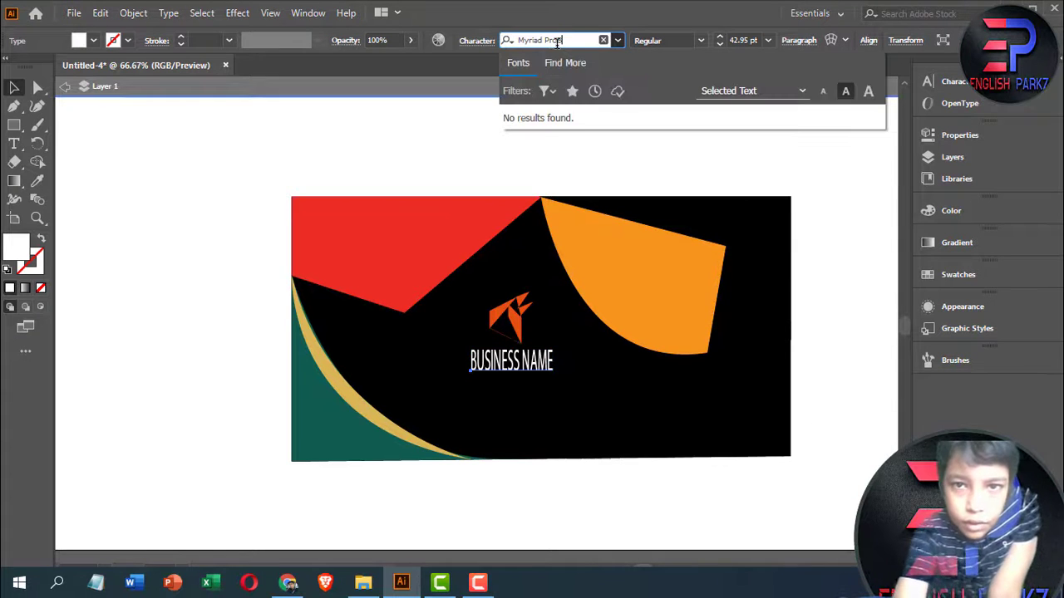
pyautogui.press('BackSpace')
pyautogui.press('BackSpace')
pyautogui.press('BackSpace')
pyautogui.press('BackSpace')
pyautogui.press('BackSpace')
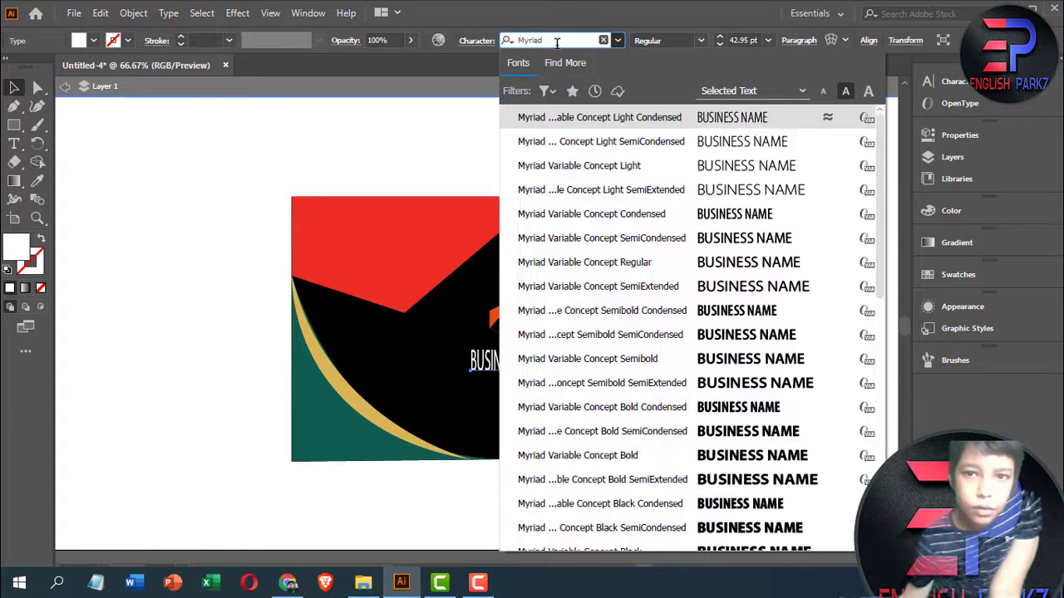
pyautogui.click(708, 238)
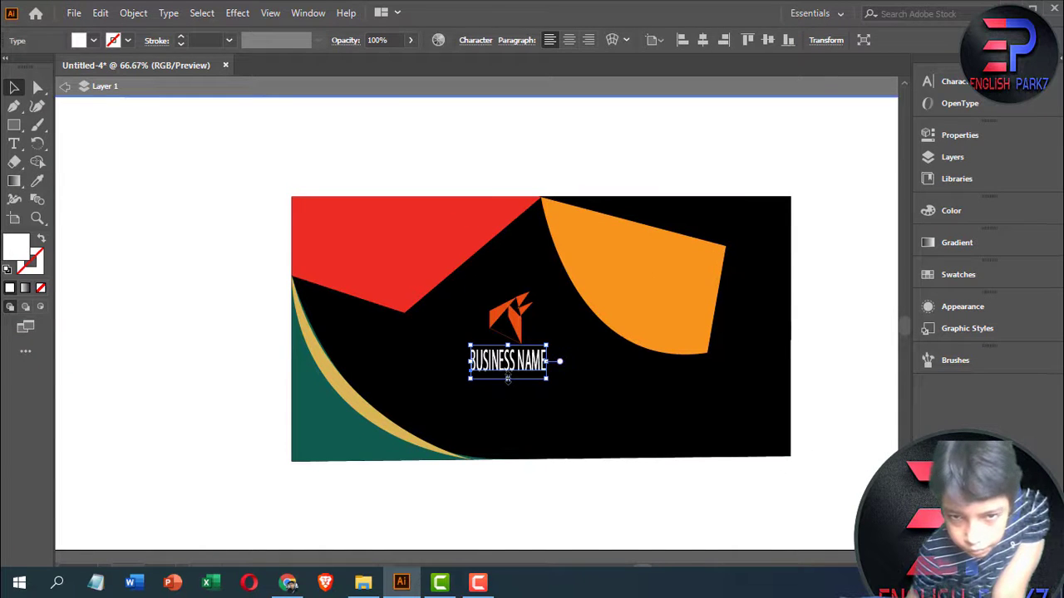
pyautogui.moveTo(508, 378); pyautogui.dragTo(507, 366)
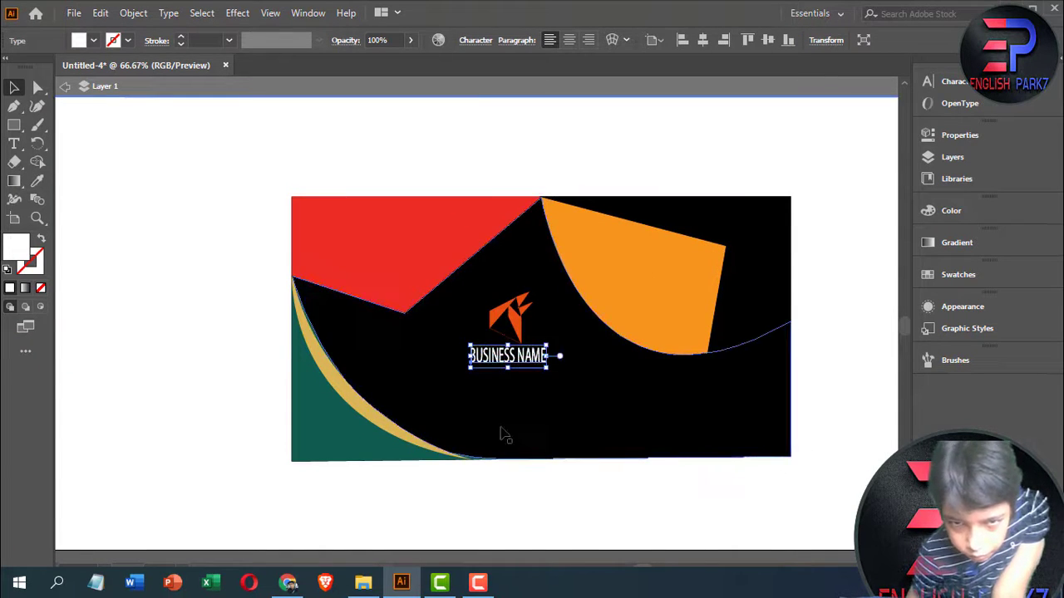
pyautogui.click(213, 327)
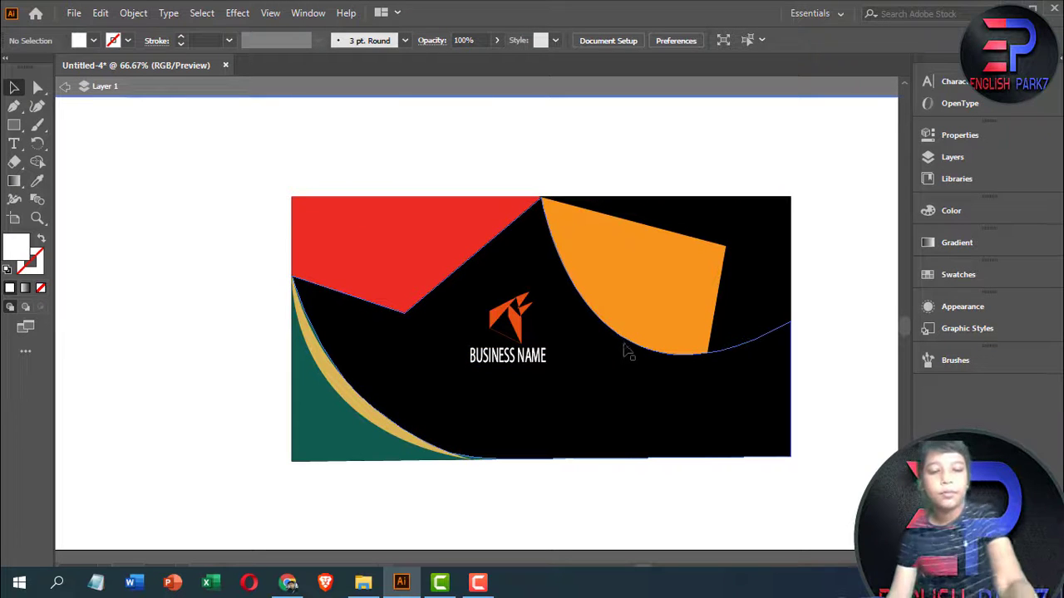
# Examine the name, slogan and contact details on the green and red reference cards and compare them with the card design
pyautogui.scroll(-2, 634, 350)
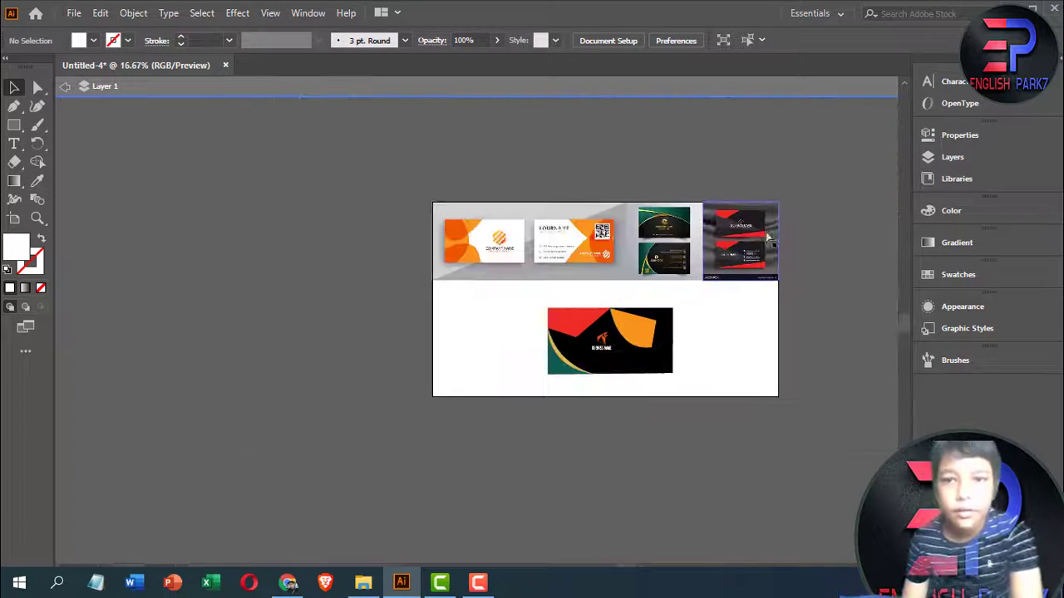
pyautogui.hscroll(-2, 764, 232)
pyautogui.scroll(5, 764, 232)
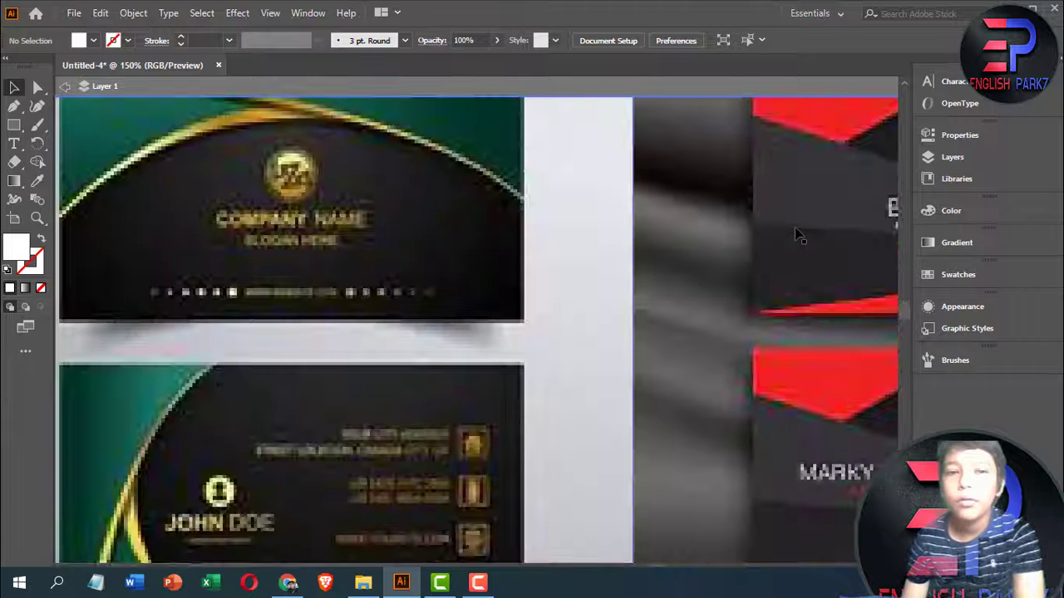
pyautogui.moveTo(655, 299); pyautogui.dragTo(521, 309)
pyautogui.hscroll(-3, 586, 344)
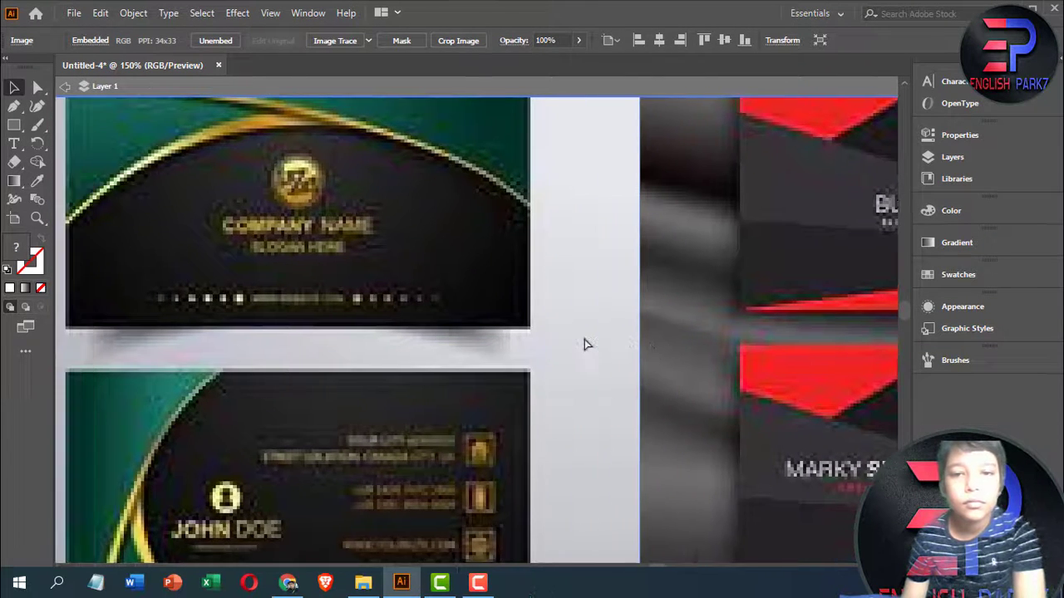
pyautogui.hscroll(4, 584, 342)
pyautogui.hscroll(5, 585, 341)
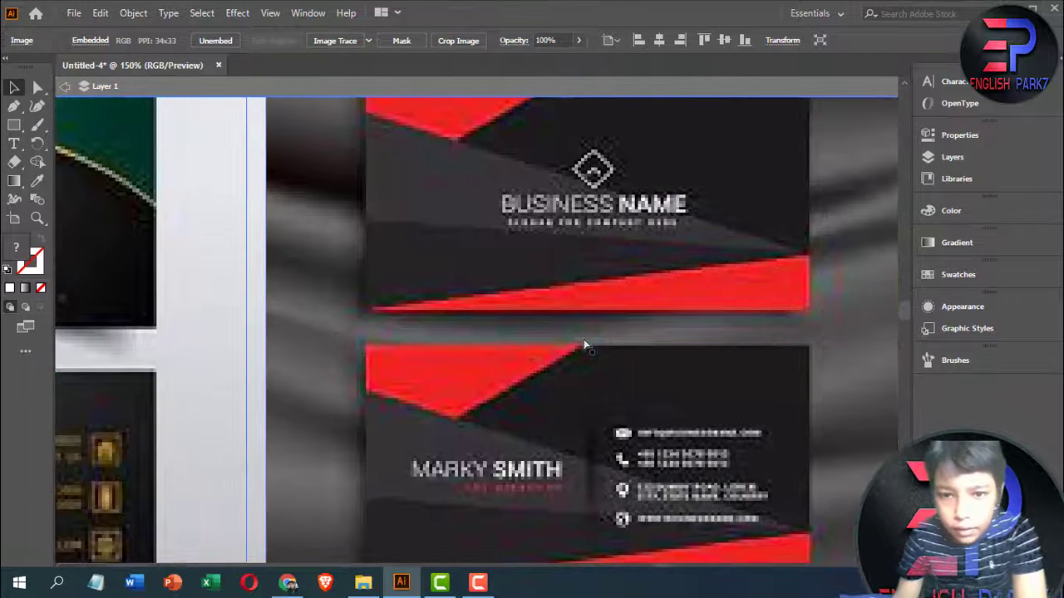
pyautogui.scroll(-4, 583, 339)
pyautogui.scroll(2, 598, 423)
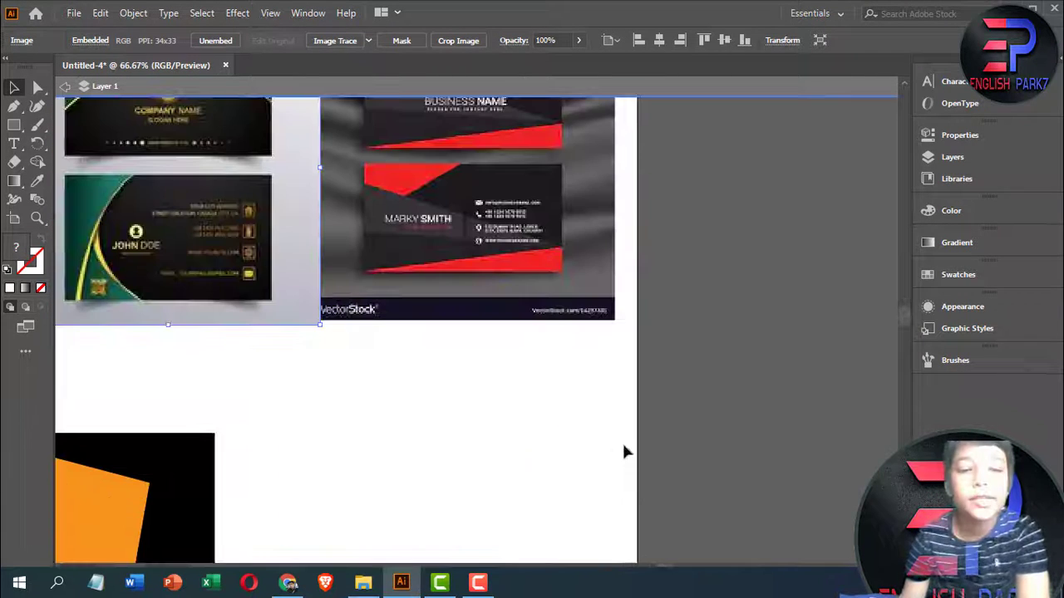
pyautogui.click(657, 446)
pyautogui.scroll(-2, 482, 474)
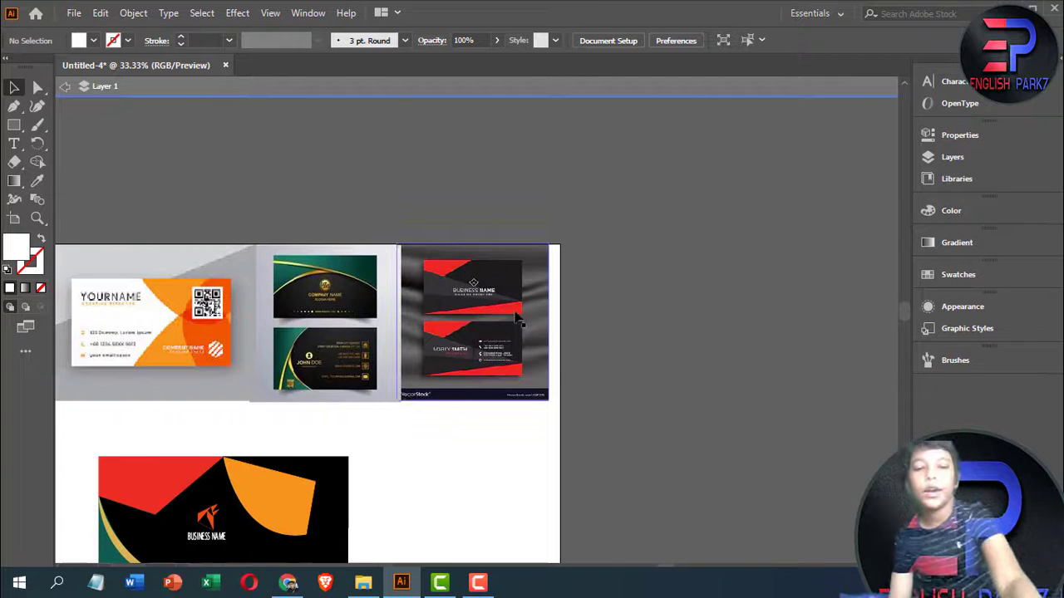
pyautogui.hscroll(-1, 532, 326)
pyautogui.hscroll(-3, 531, 331)
pyautogui.scroll(-2, 544, 353)
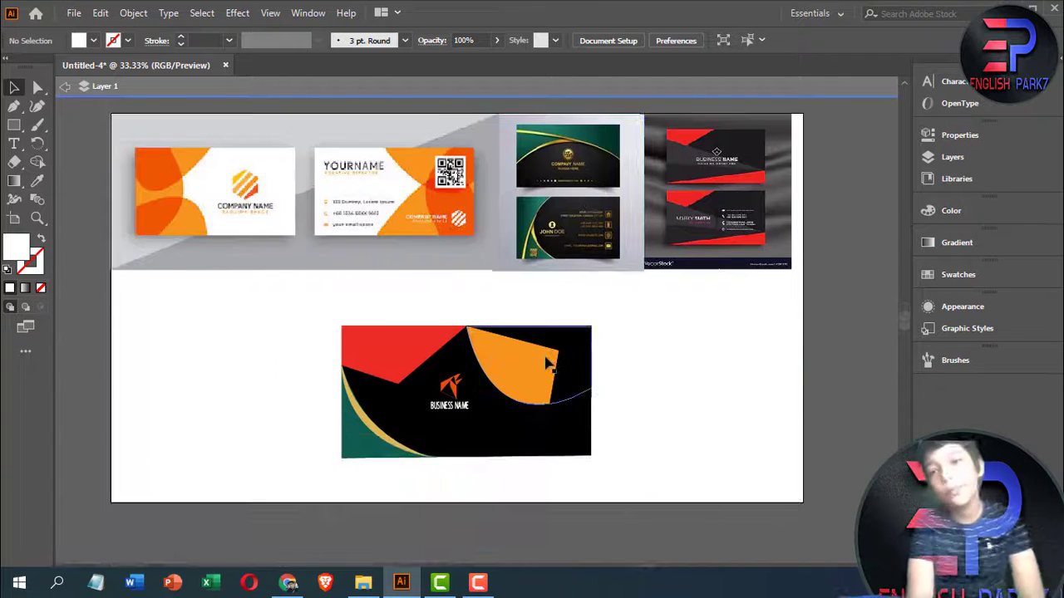